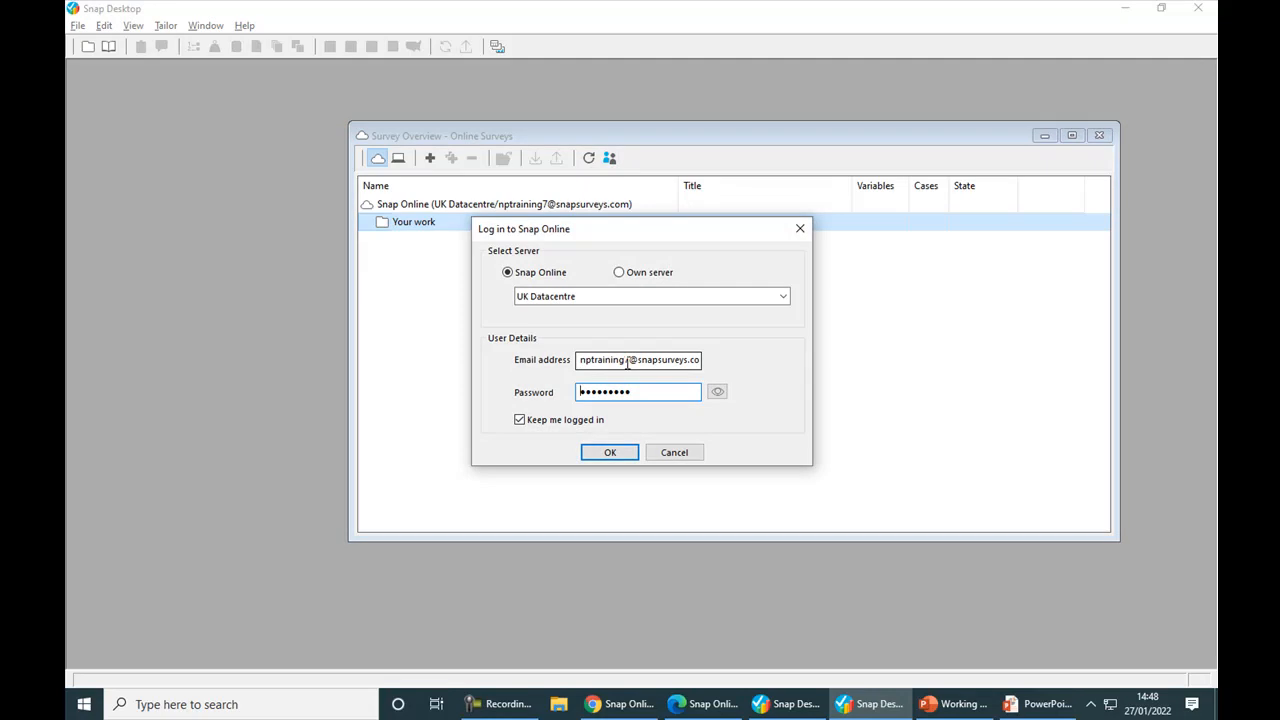
Step: Log in to Snap Online on the UK Datacentre server and create a folder named 2021 under Your work
click(612, 452)
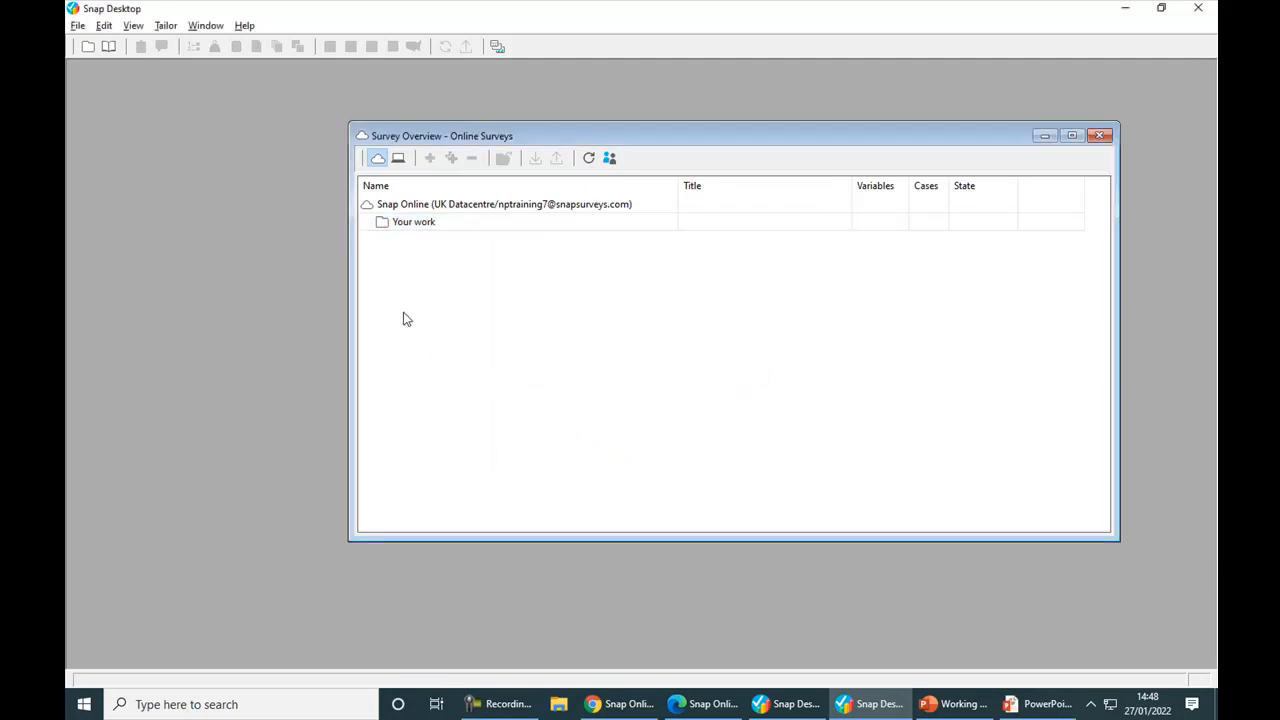
right_click(385, 232)
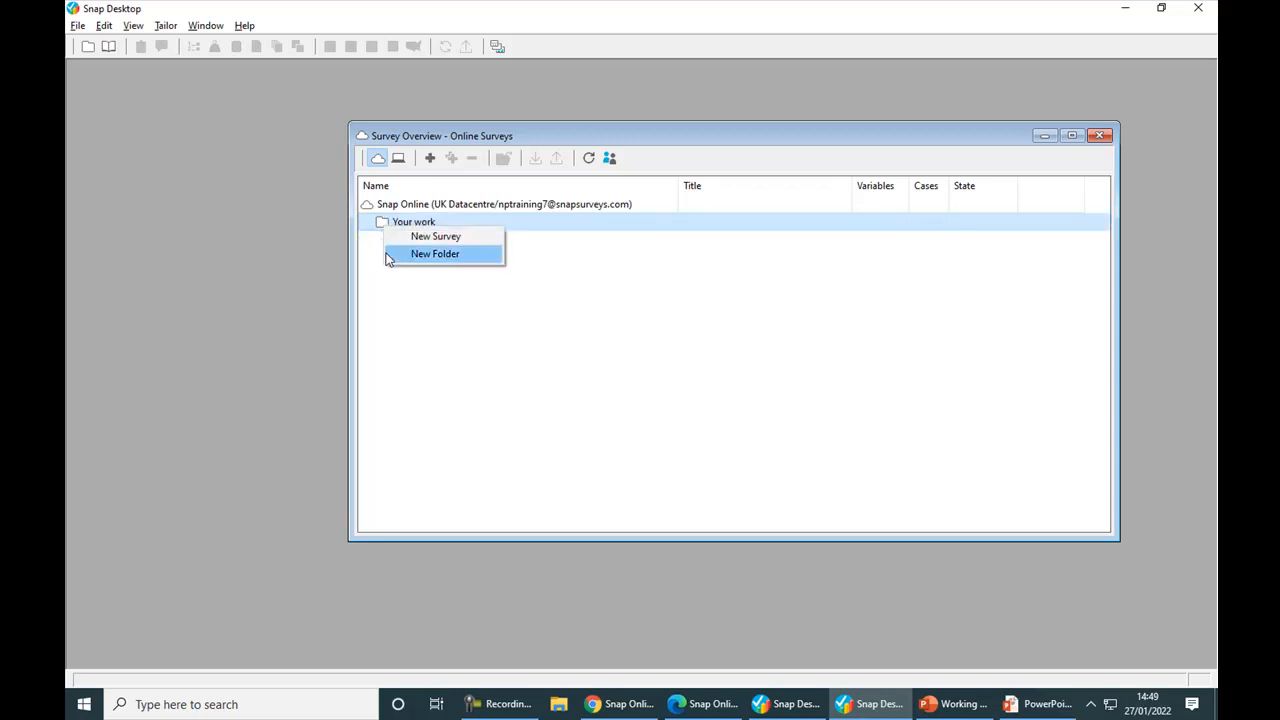
click(386, 253)
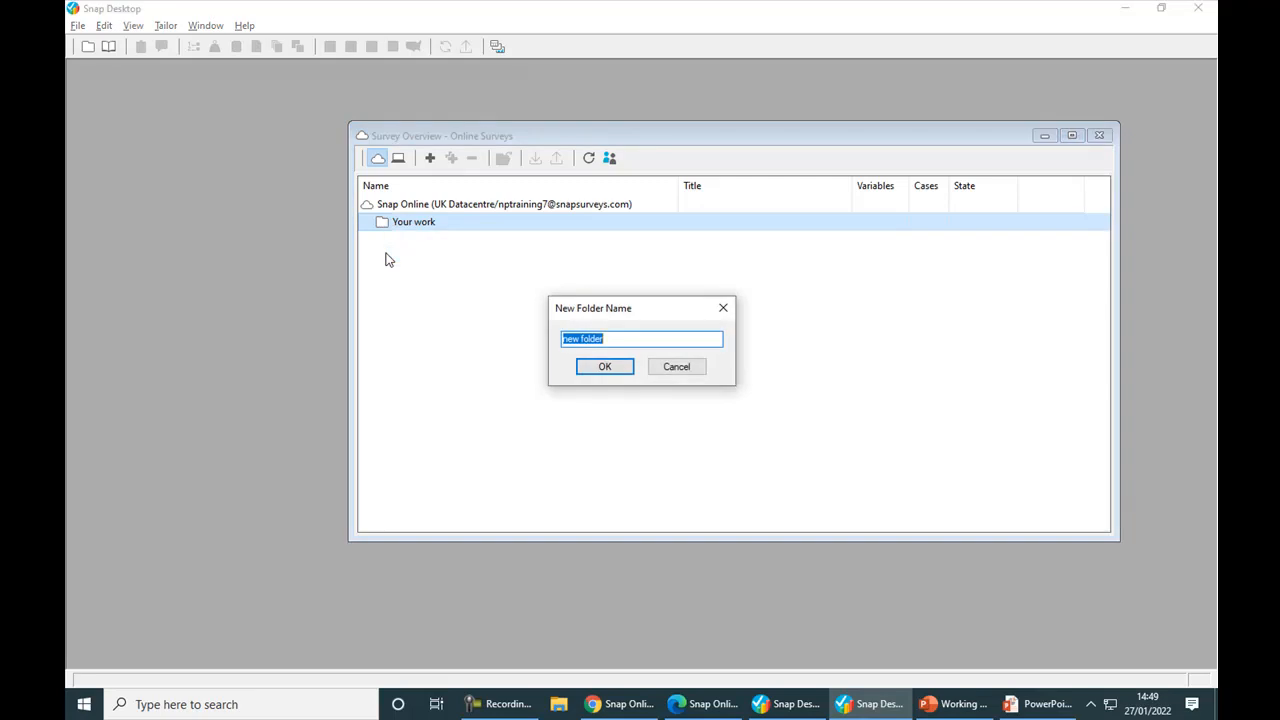
text(2021)
click(588, 368)
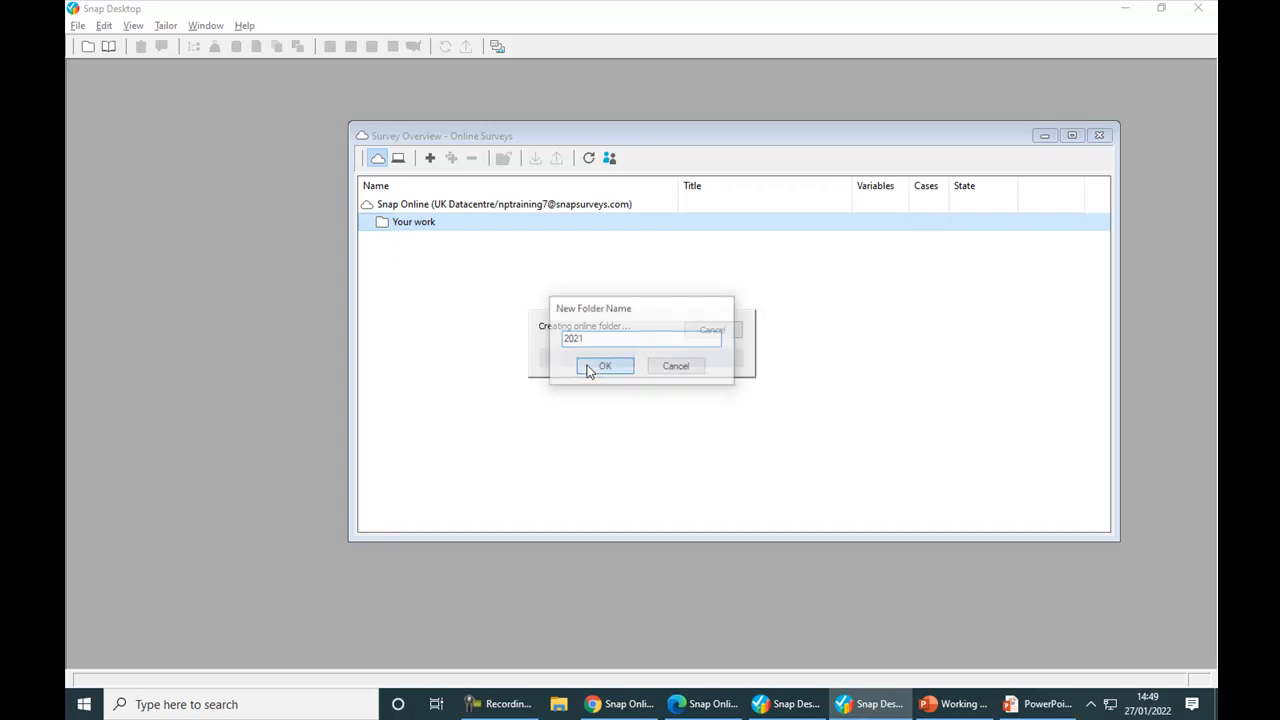
Step: Create a second folder named 2022 directly under Your work
click(415, 227)
right_click(414, 230)
click(423, 261)
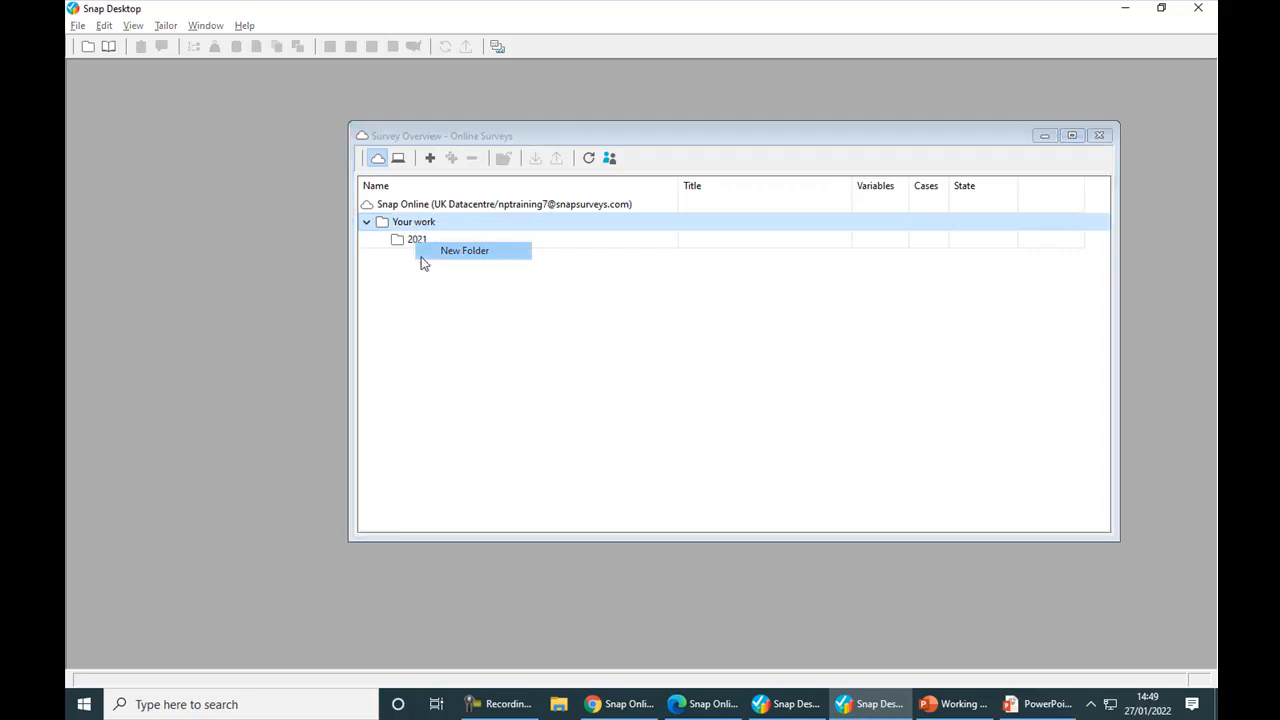
text(2022)
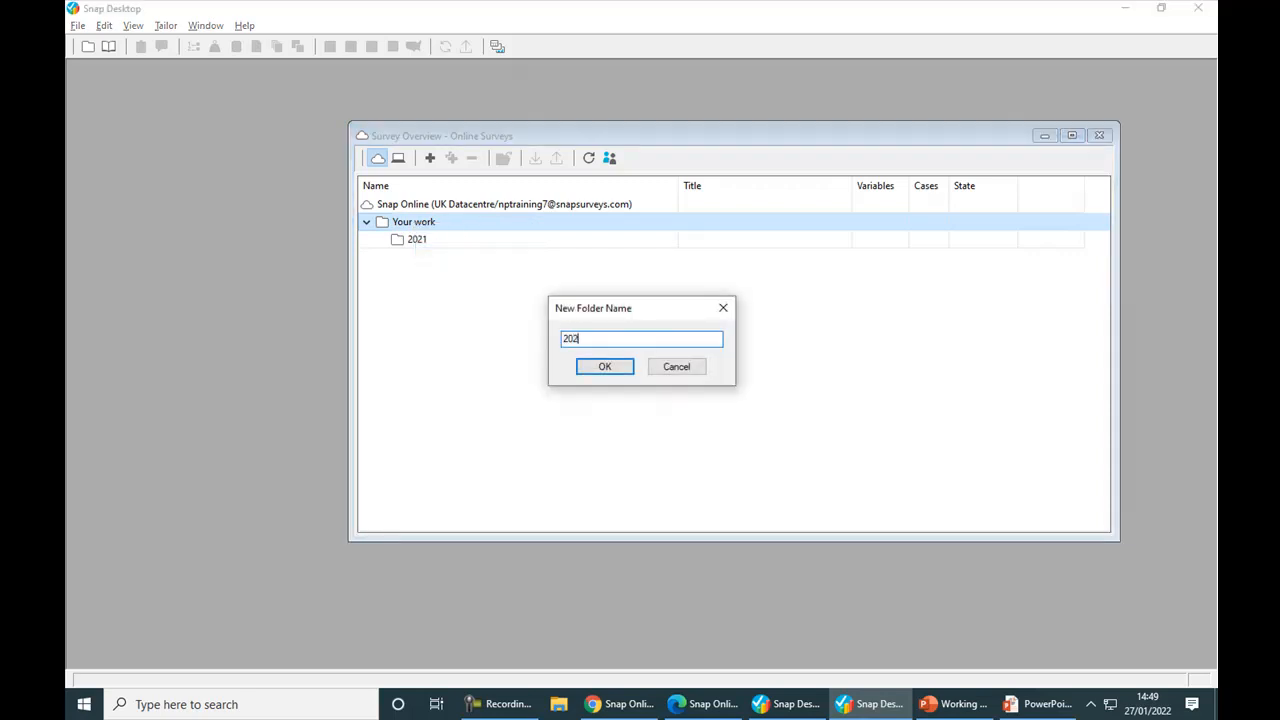
click(603, 367)
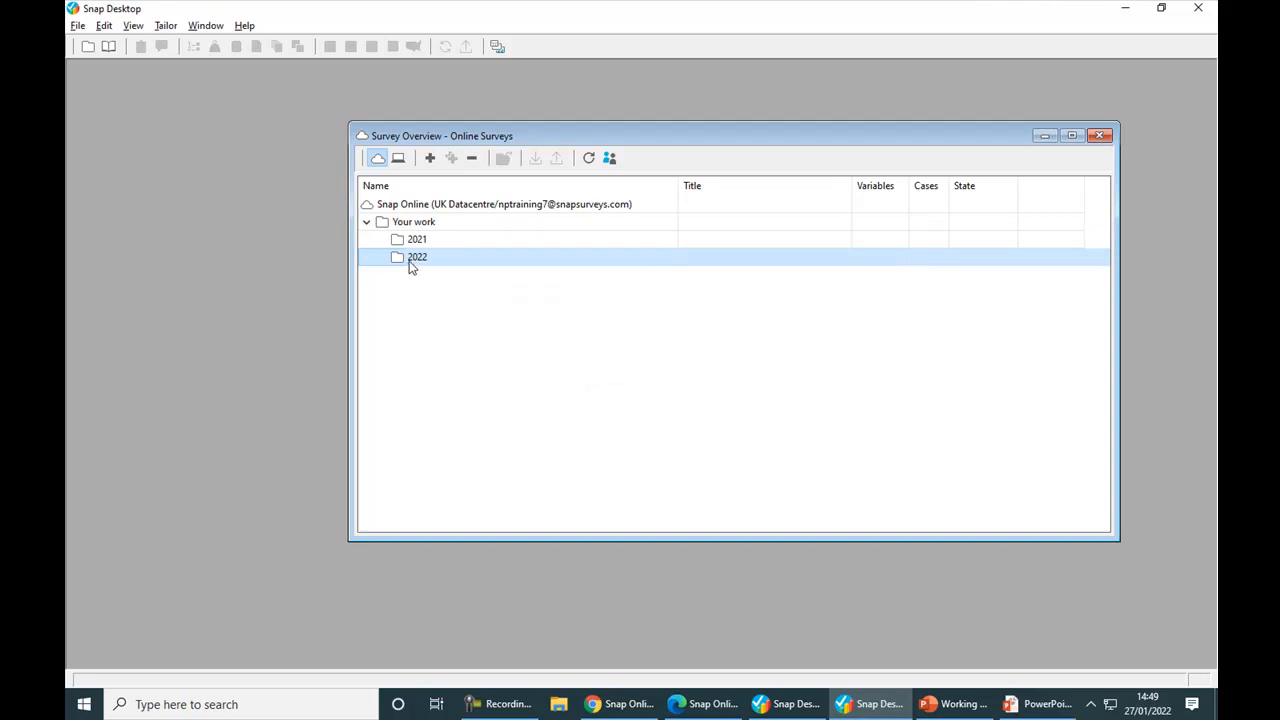
Step: Create a subfolder named Internal inside the 2022 folder
right_click(410, 266)
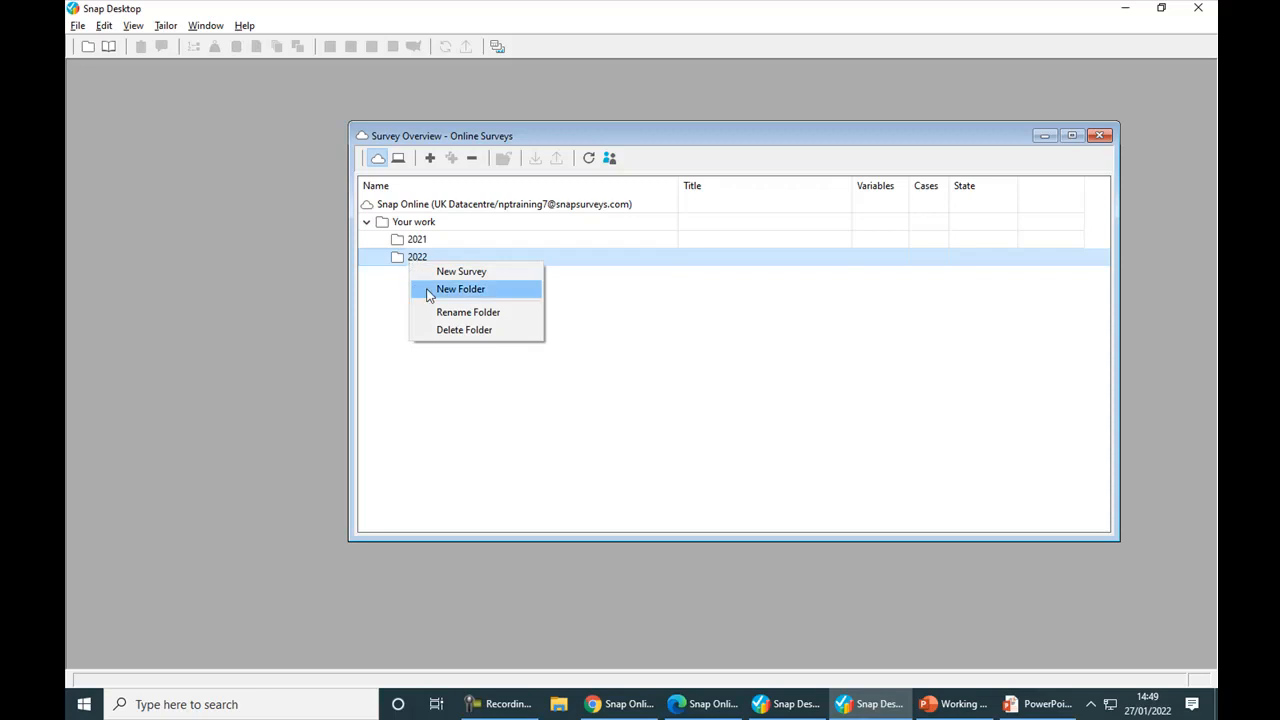
click(425, 291)
text(Internal)
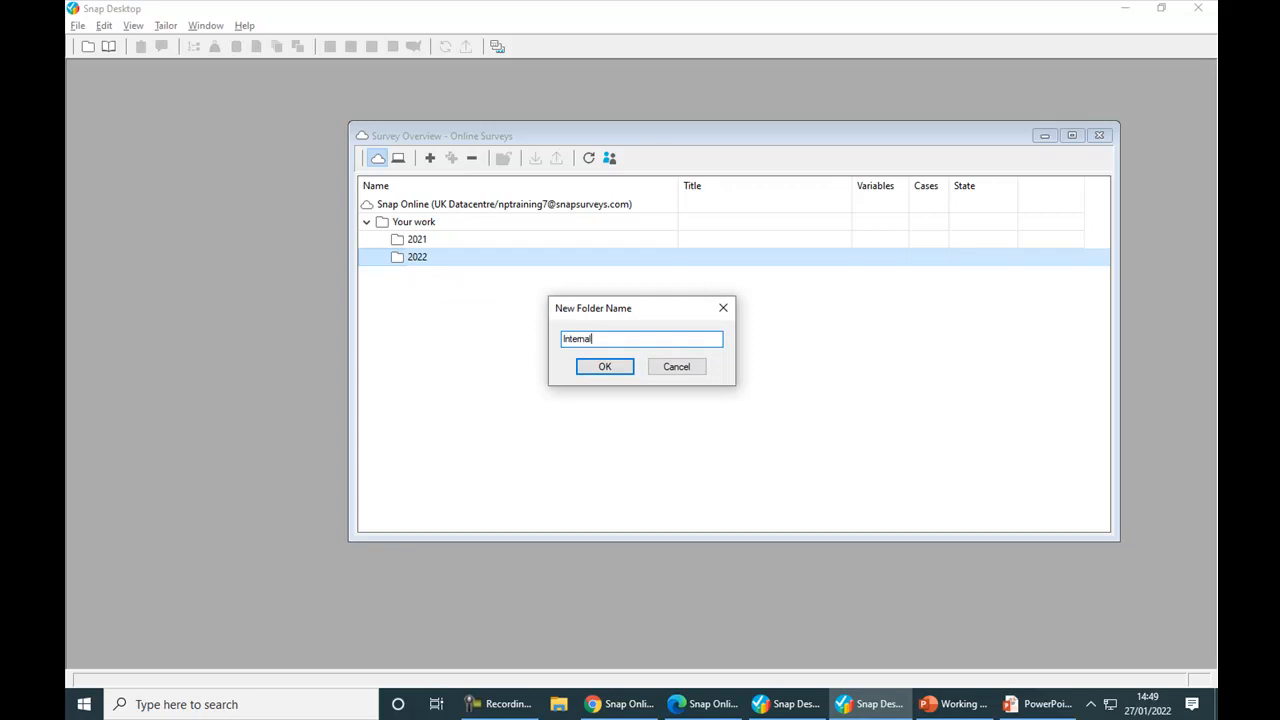
click(594, 367)
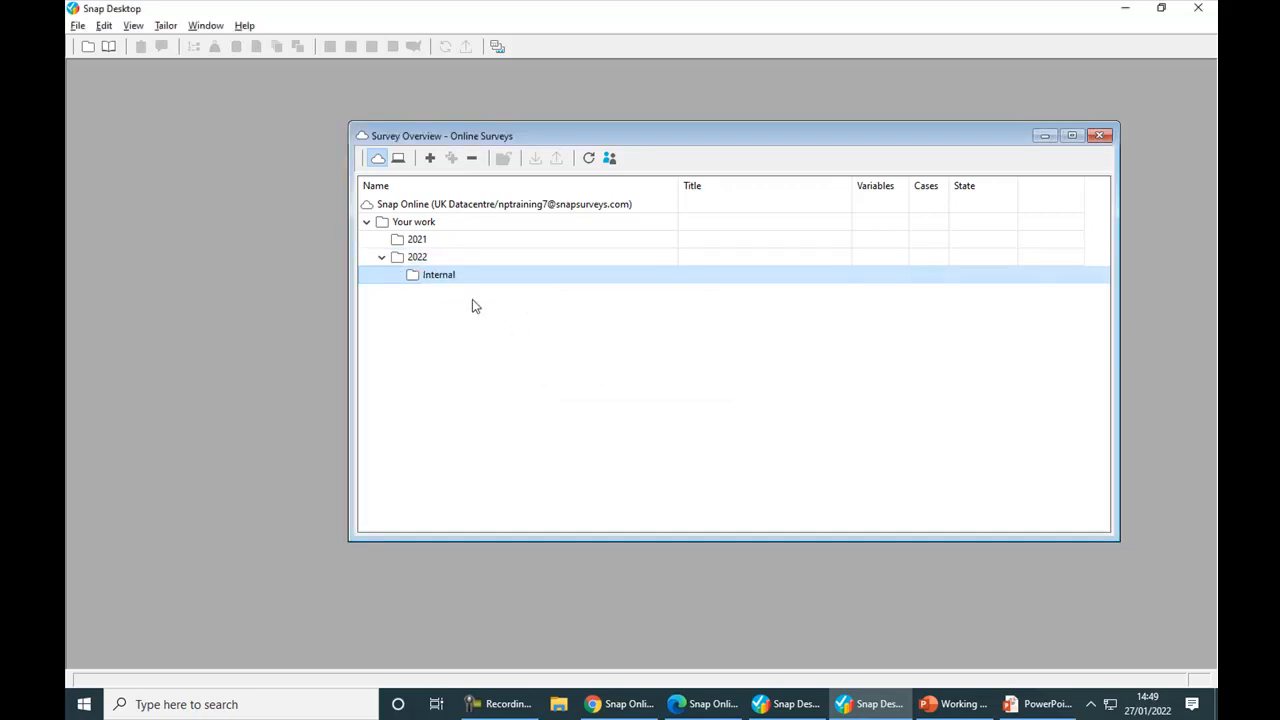
Step: Add another subfolder named External inside the 2022 folder
right_click(411, 258)
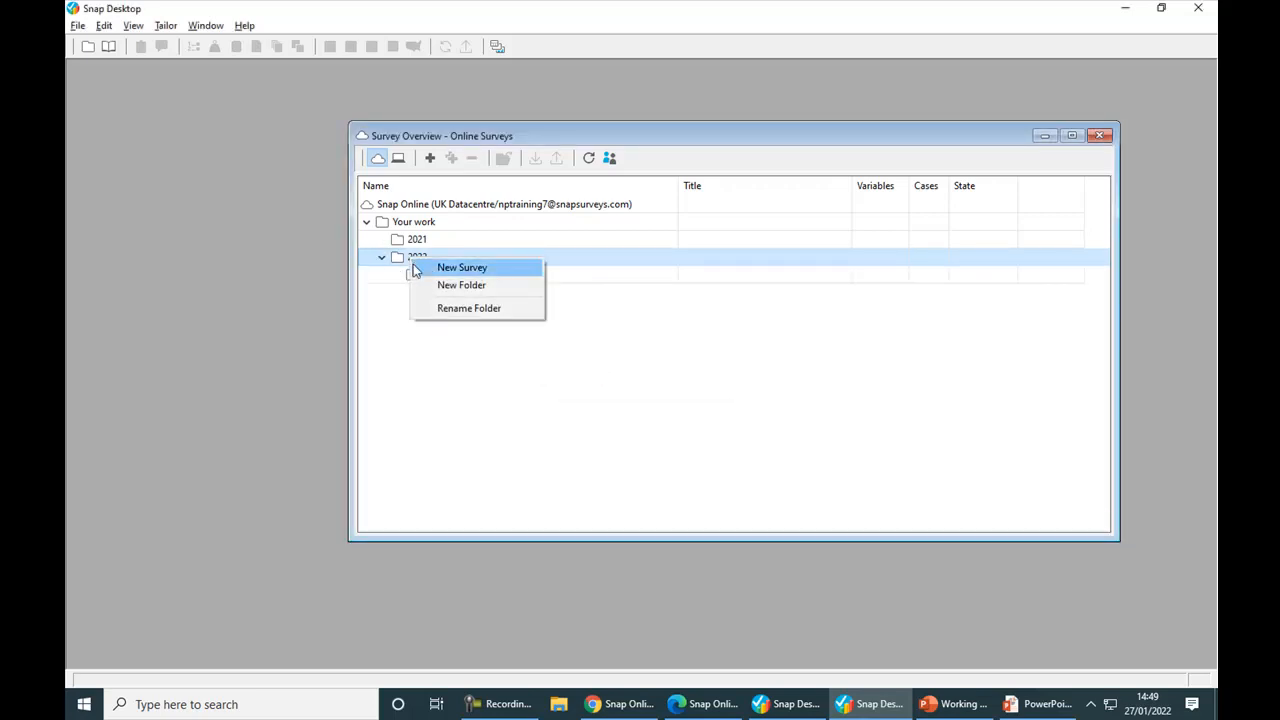
click(461, 285)
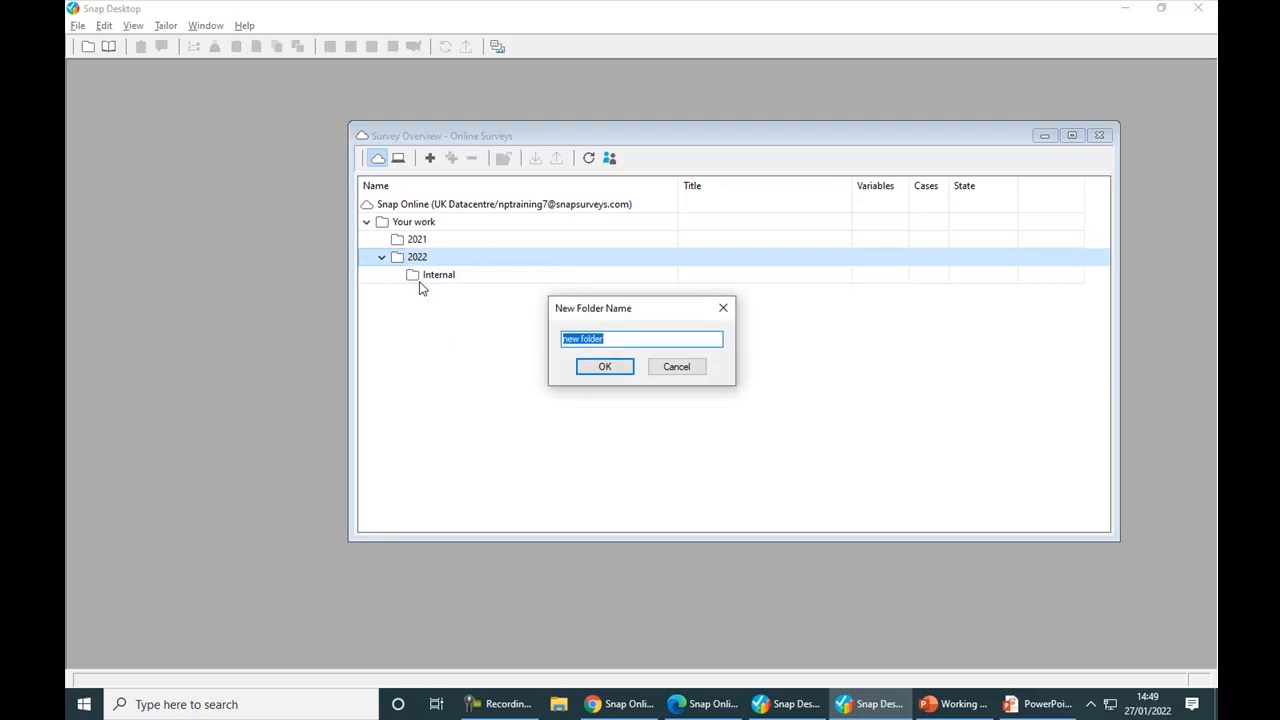
text(External)
click(586, 369)
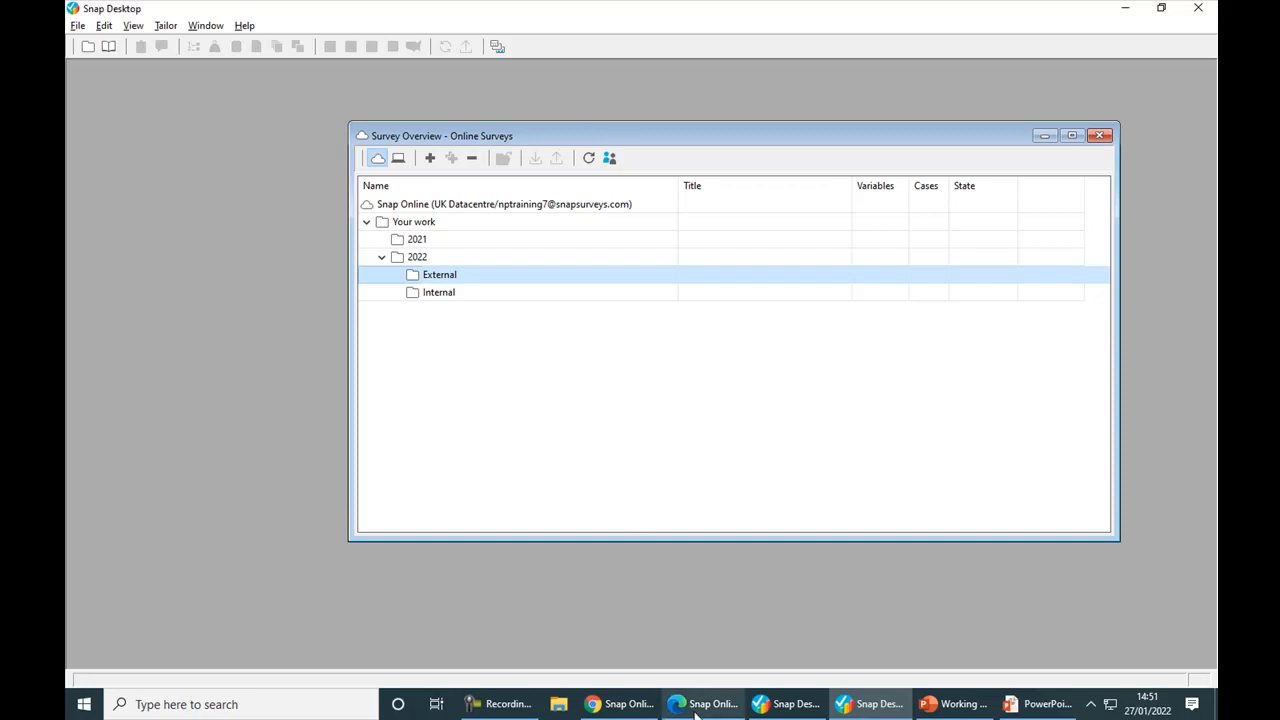
Step: Switch to Snap Online in Edge, log in with the prefilled account and open the 2022 folder
mouse_move(697, 715)
click(703, 632)
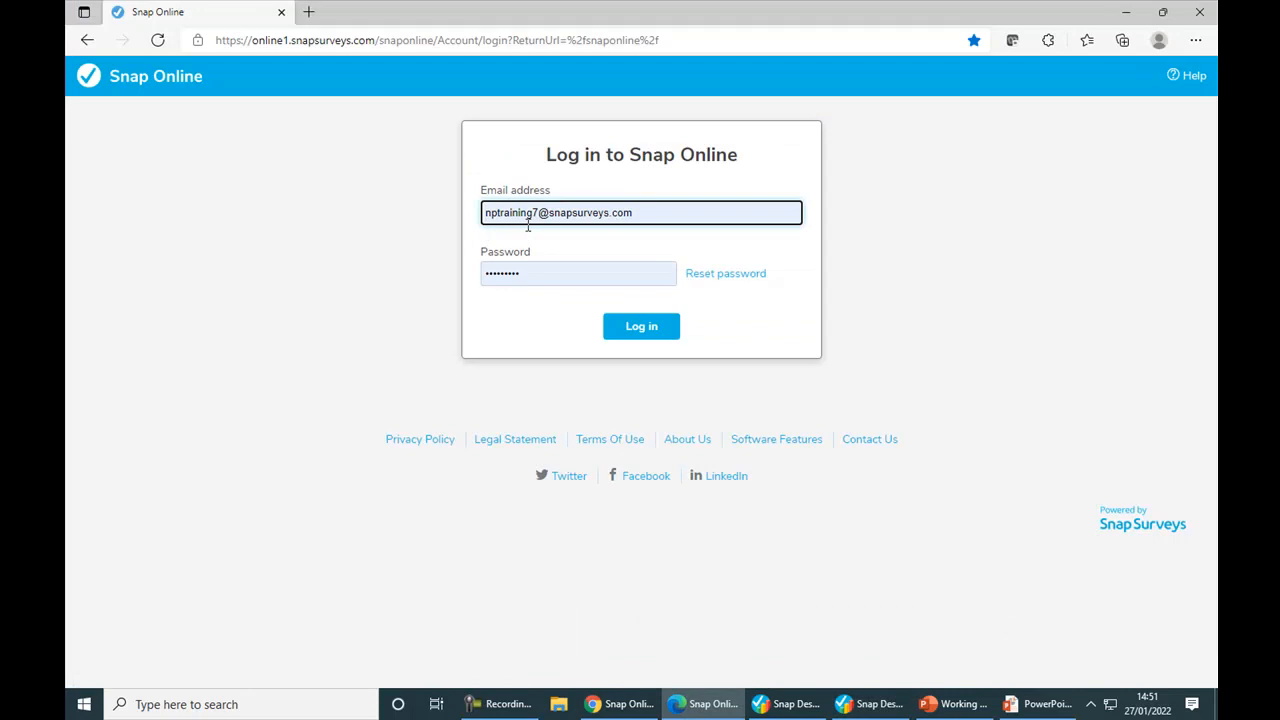
click(643, 338)
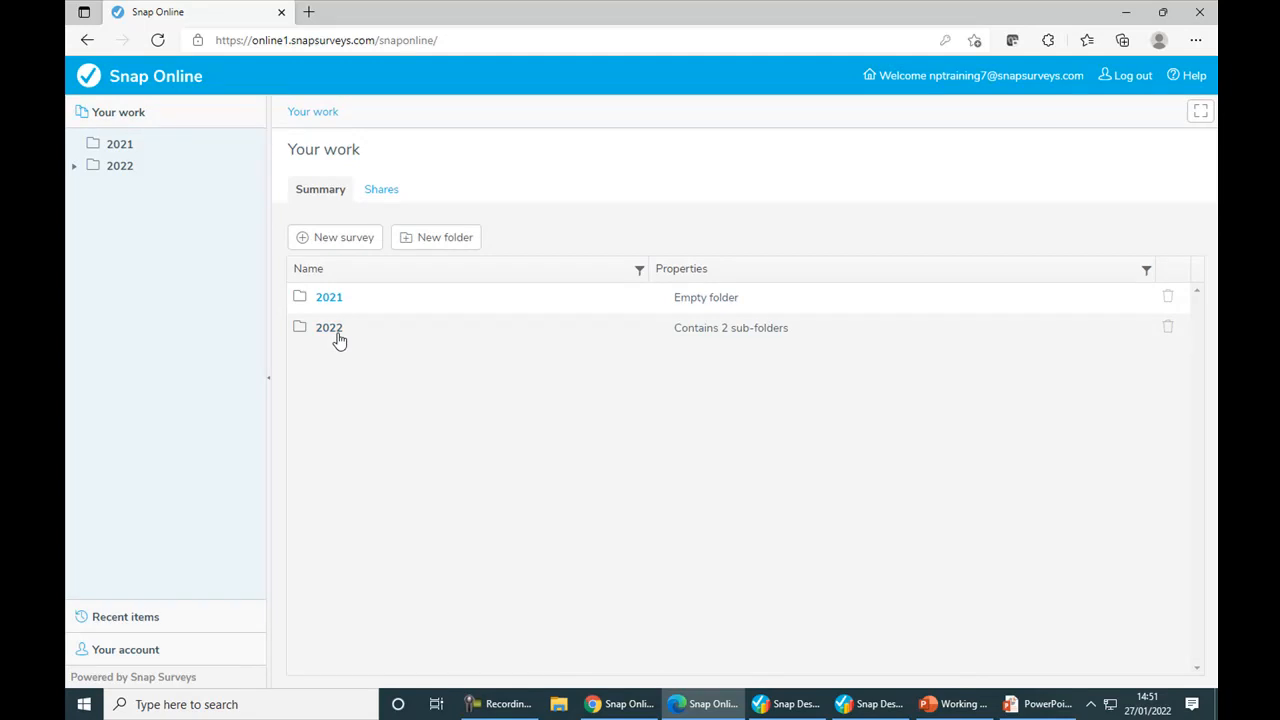
click(329, 337)
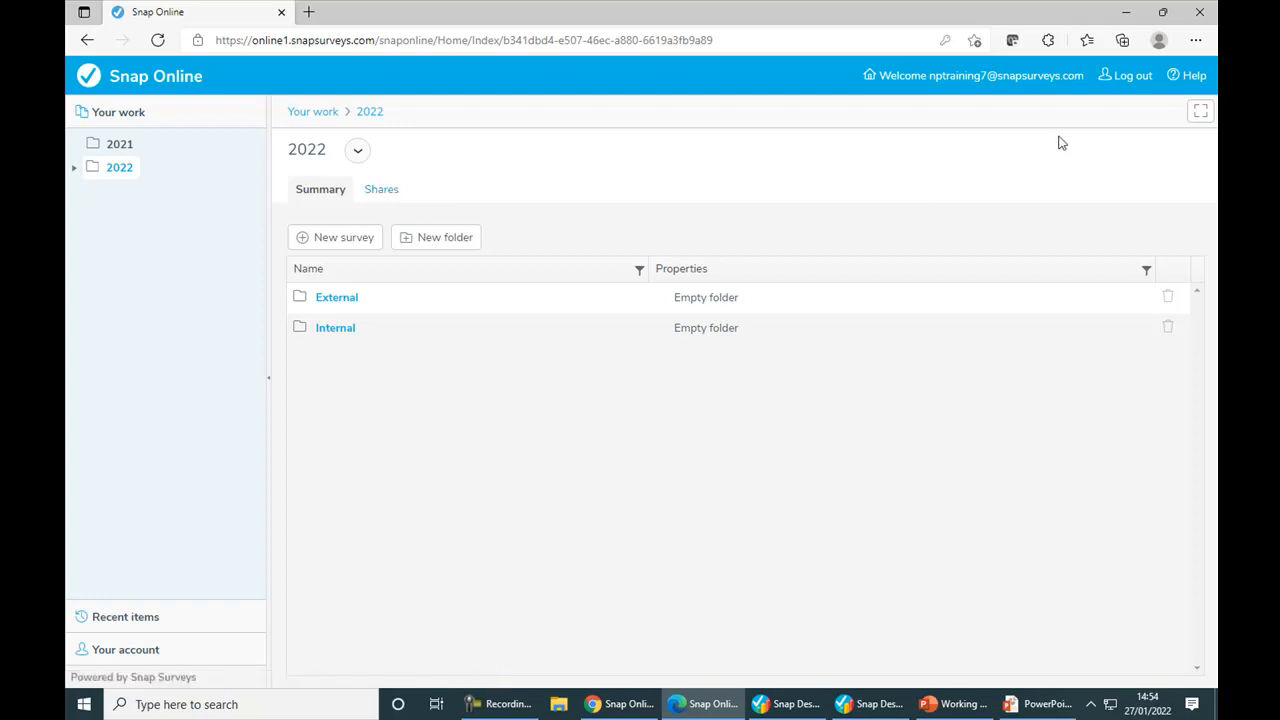
Step: Log out of Snap Online and log back in with the saved videos account
click(1132, 80)
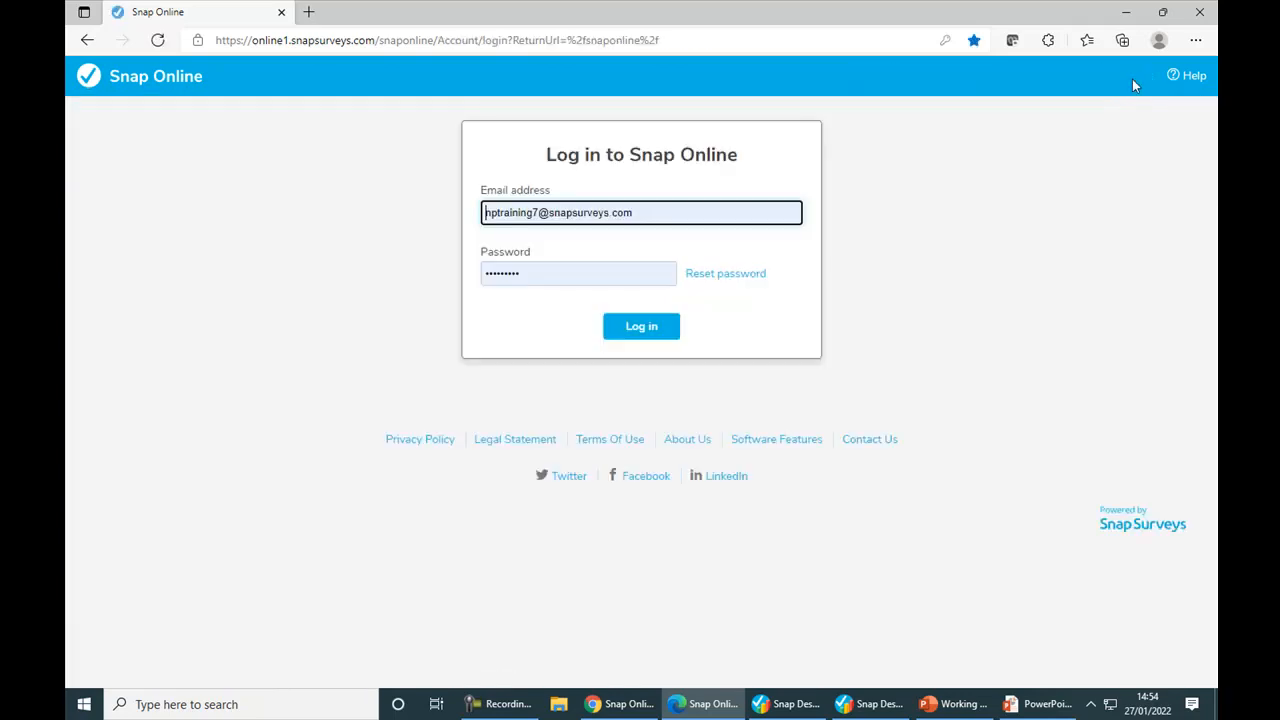
click(773, 212)
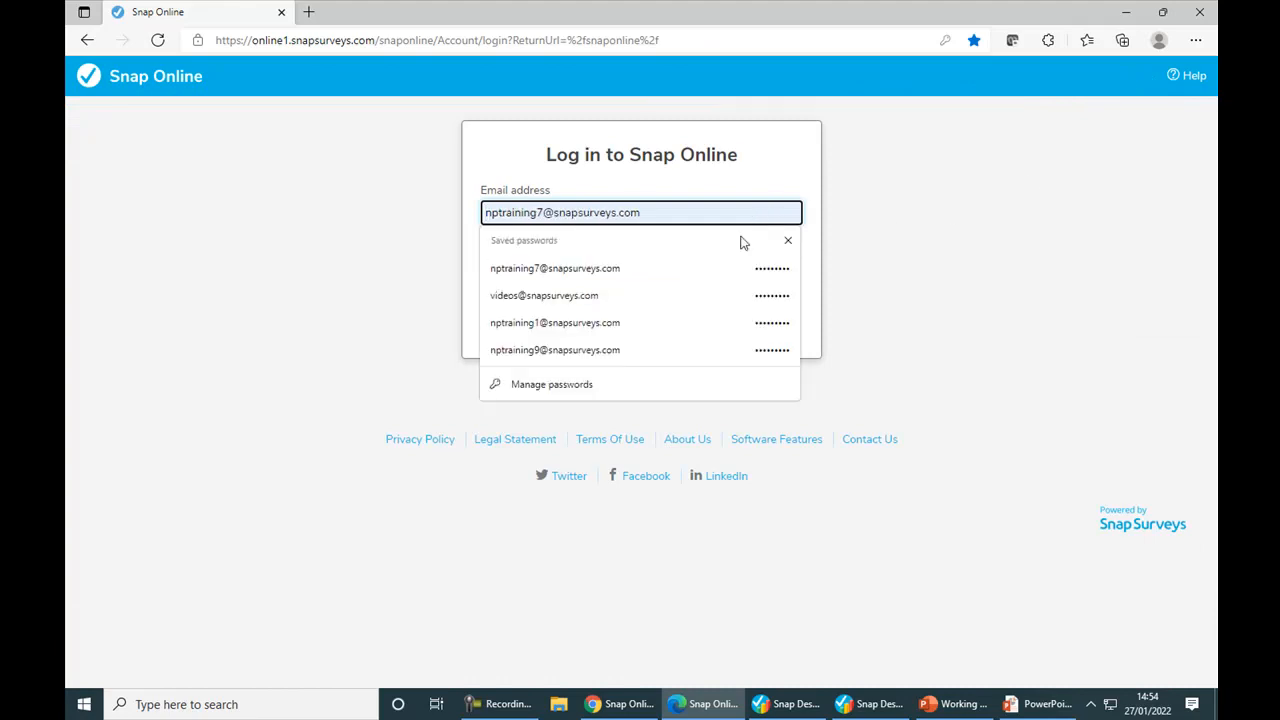
click(605, 296)
click(623, 329)
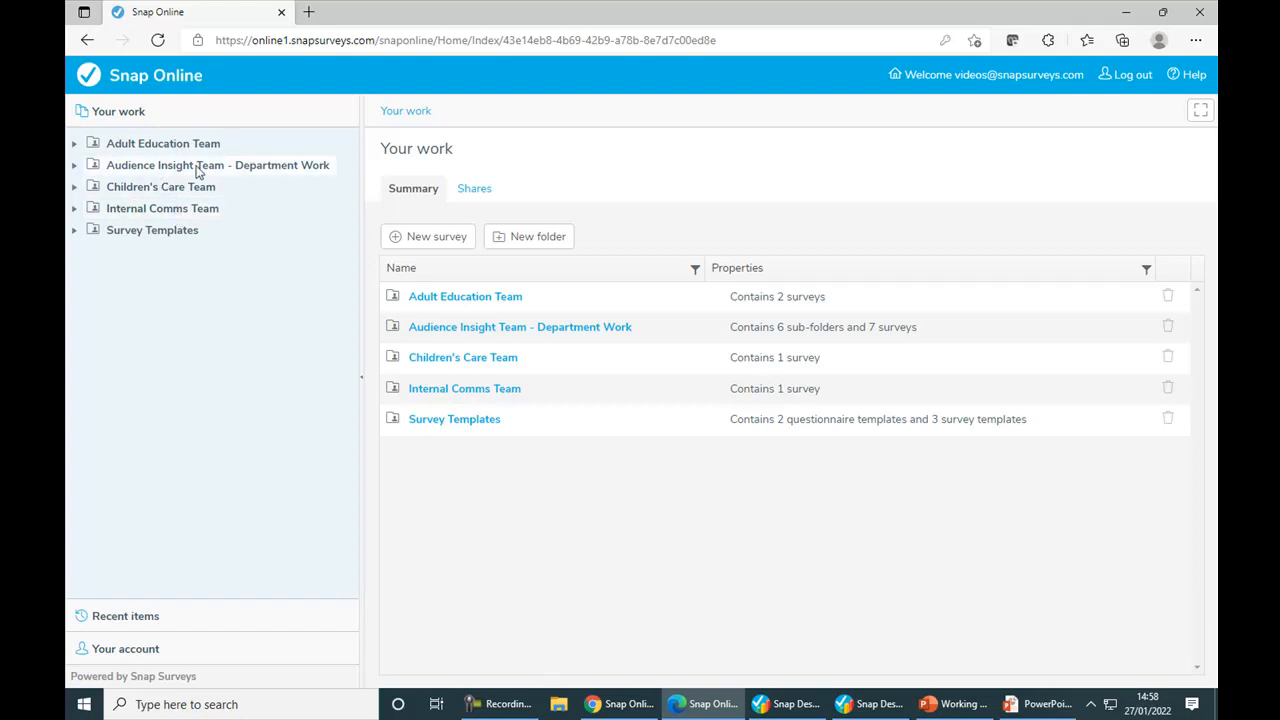
Step: Review the users that Your work is shared with, widening the User column, and check the contents of the Survey Templates folder
click(127, 118)
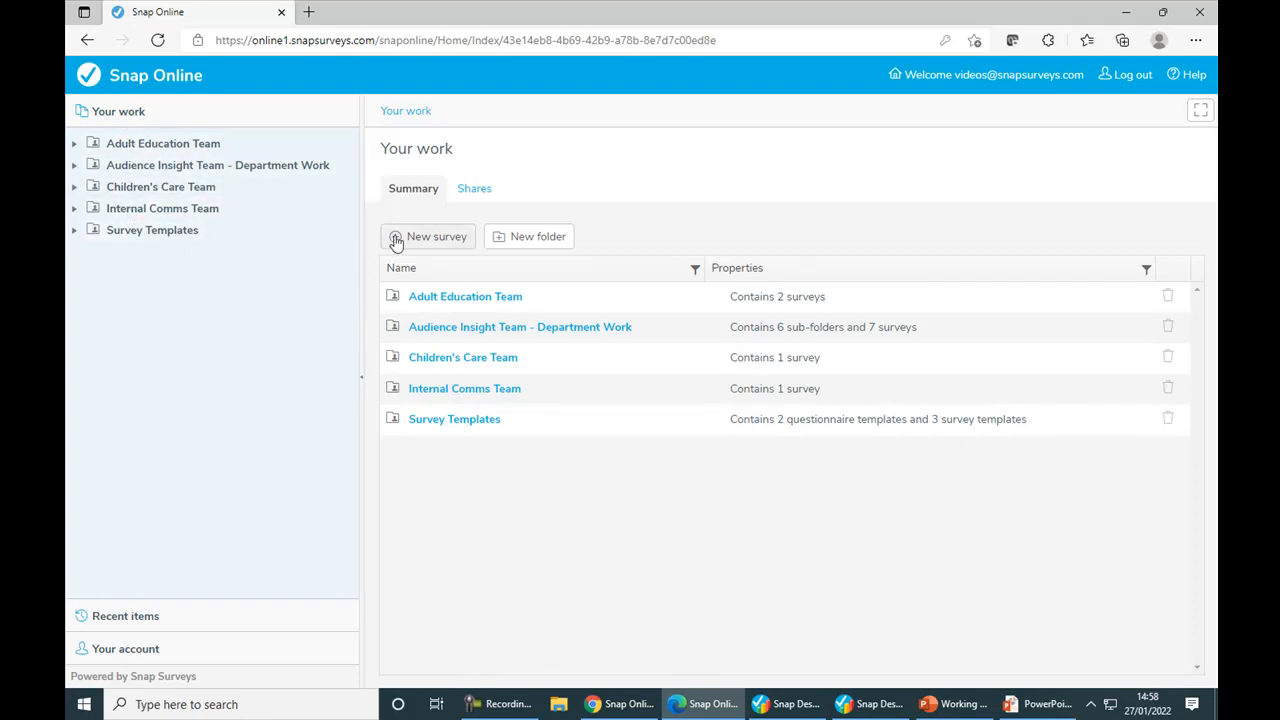
click(476, 192)
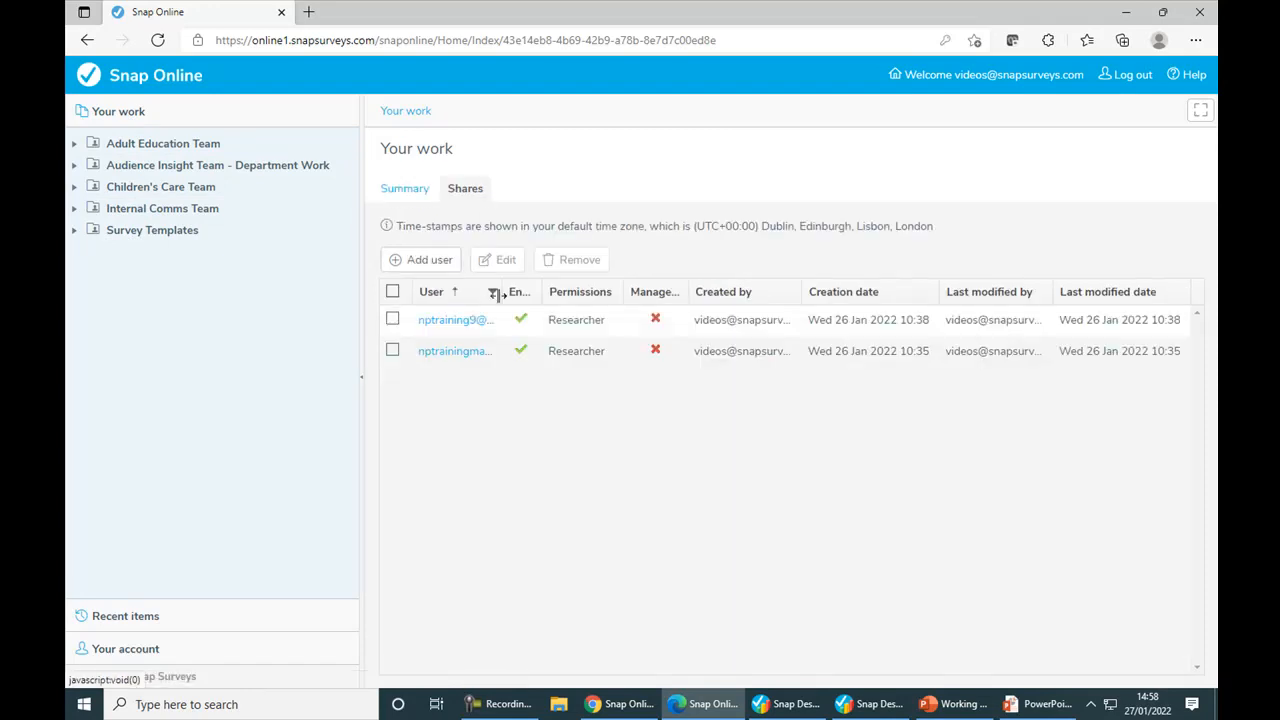
drag(504, 292, 625, 298)
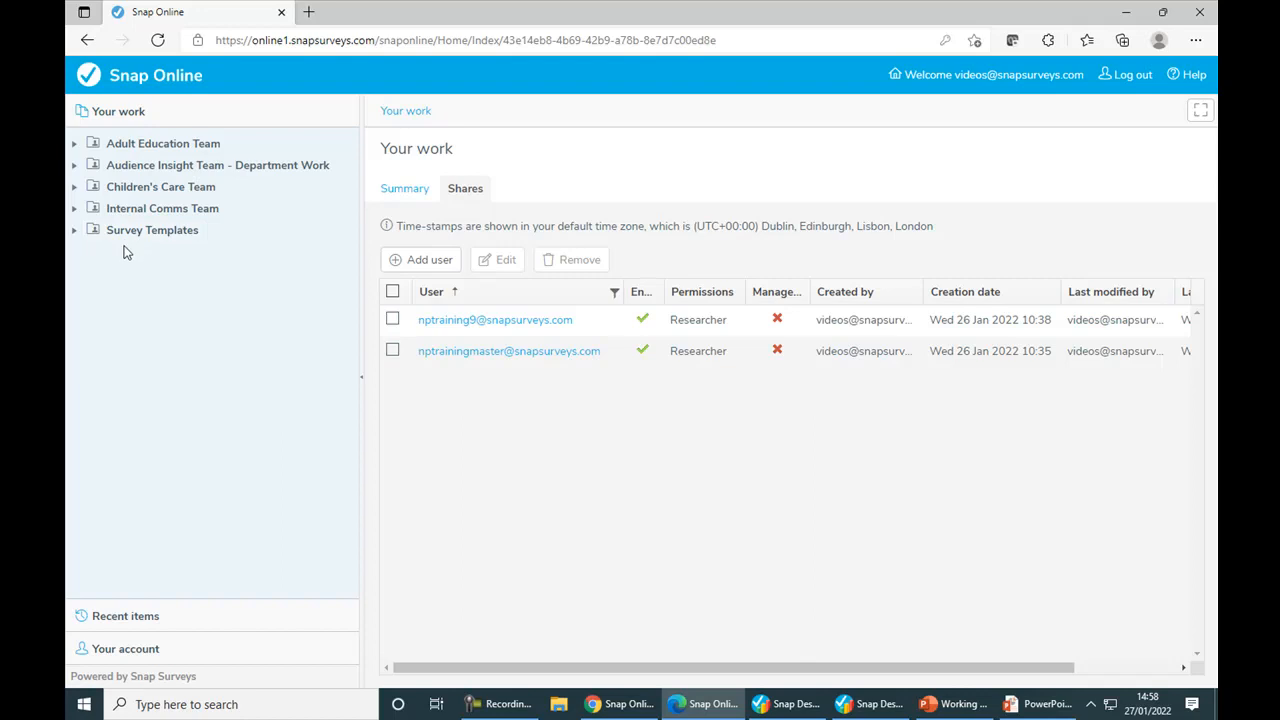
click(74, 231)
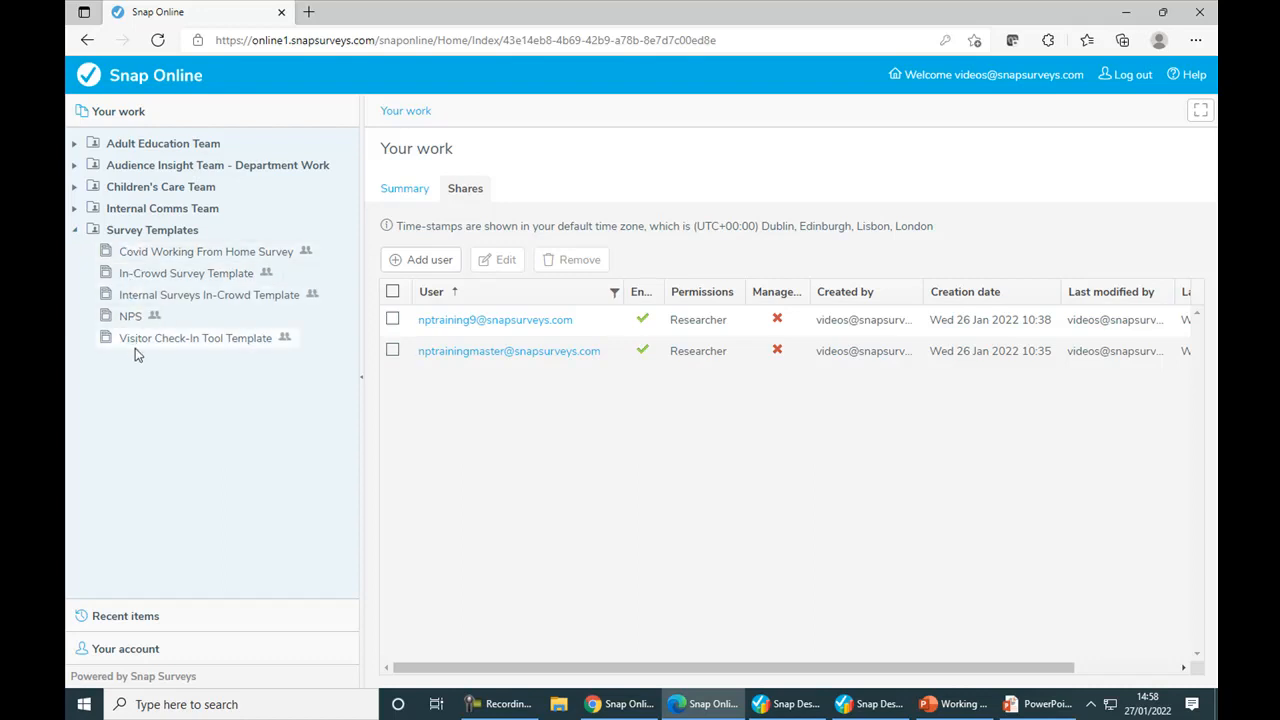
click(74, 231)
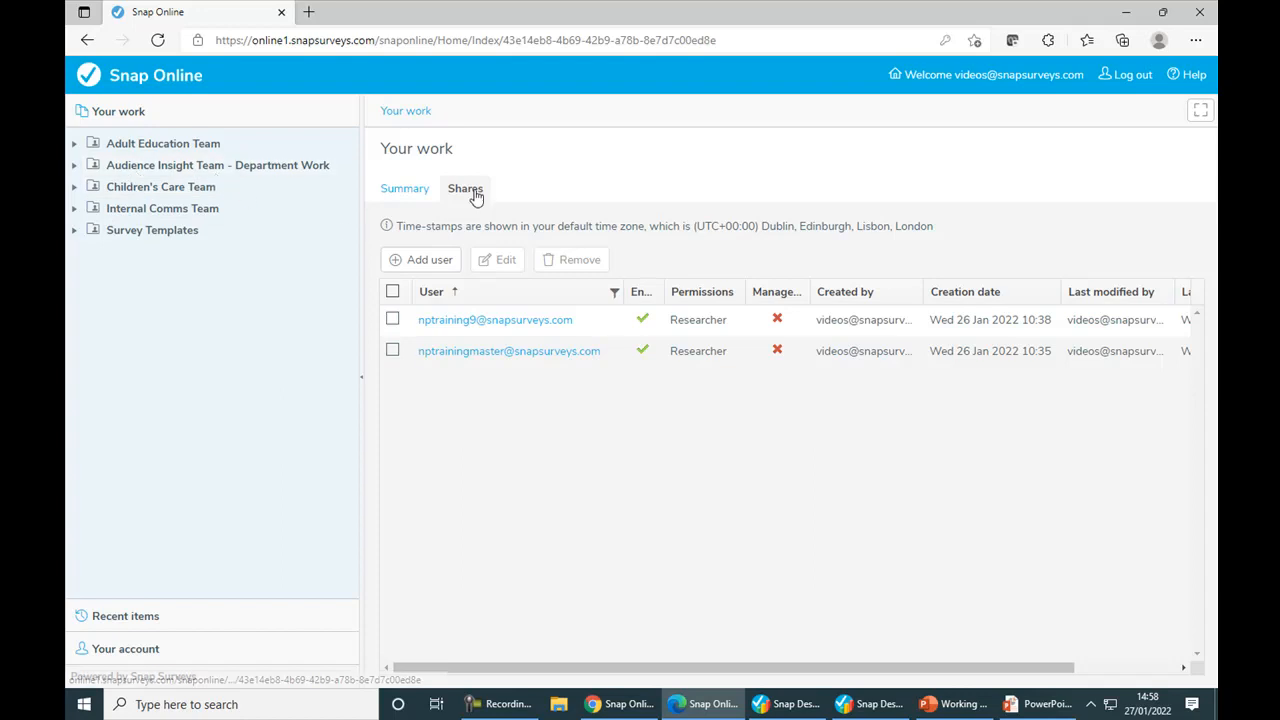
Step: Share Your work with a new user, entering the user's email address and assigning Researcher permissions
click(407, 262)
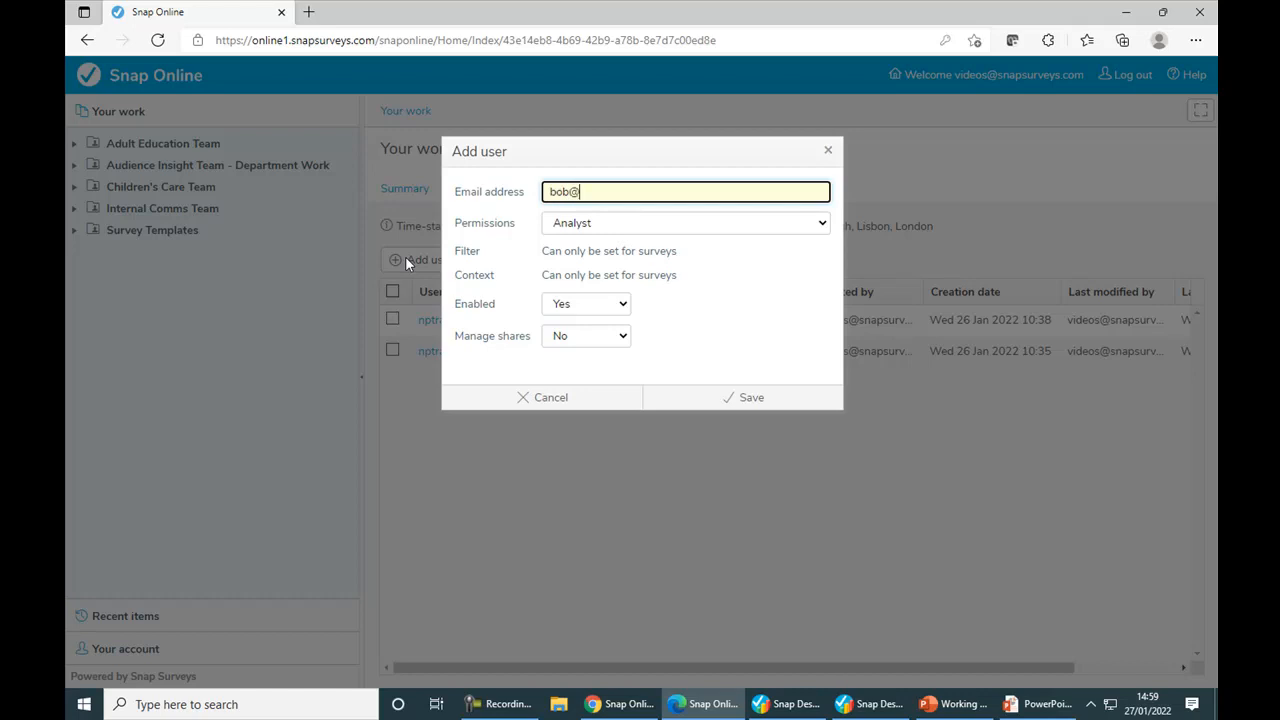
click(589, 228)
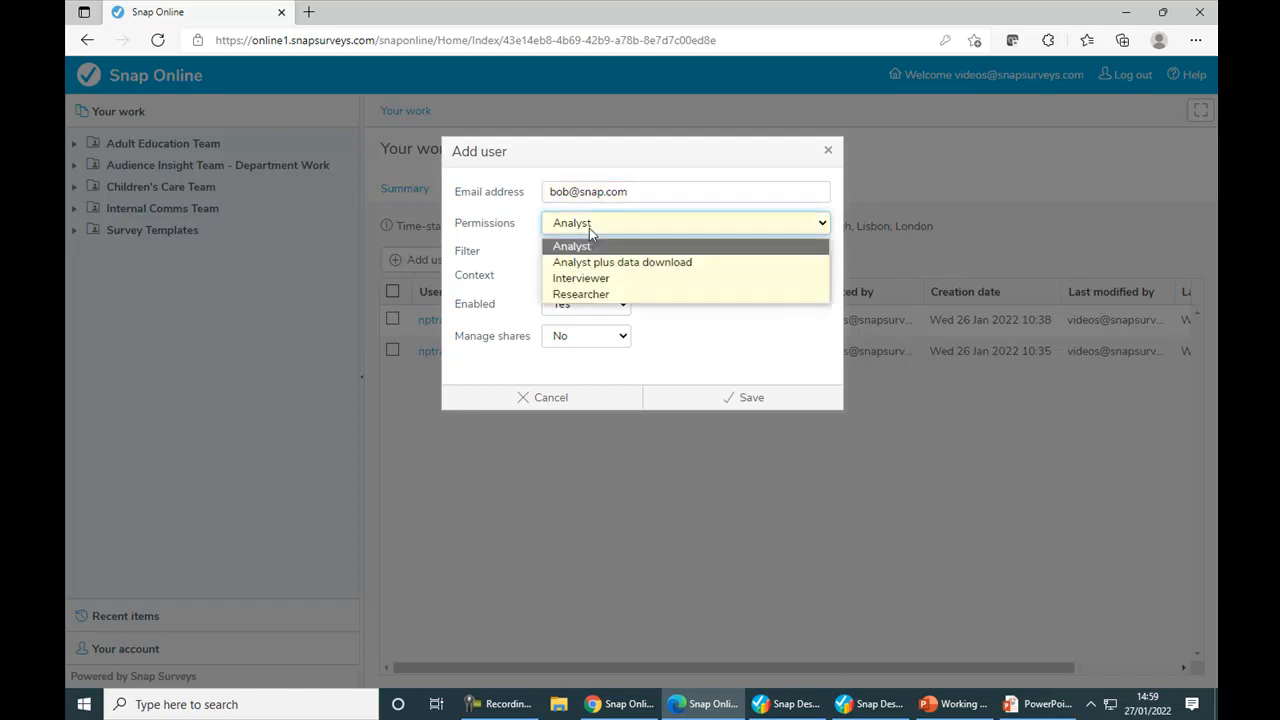
click(598, 295)
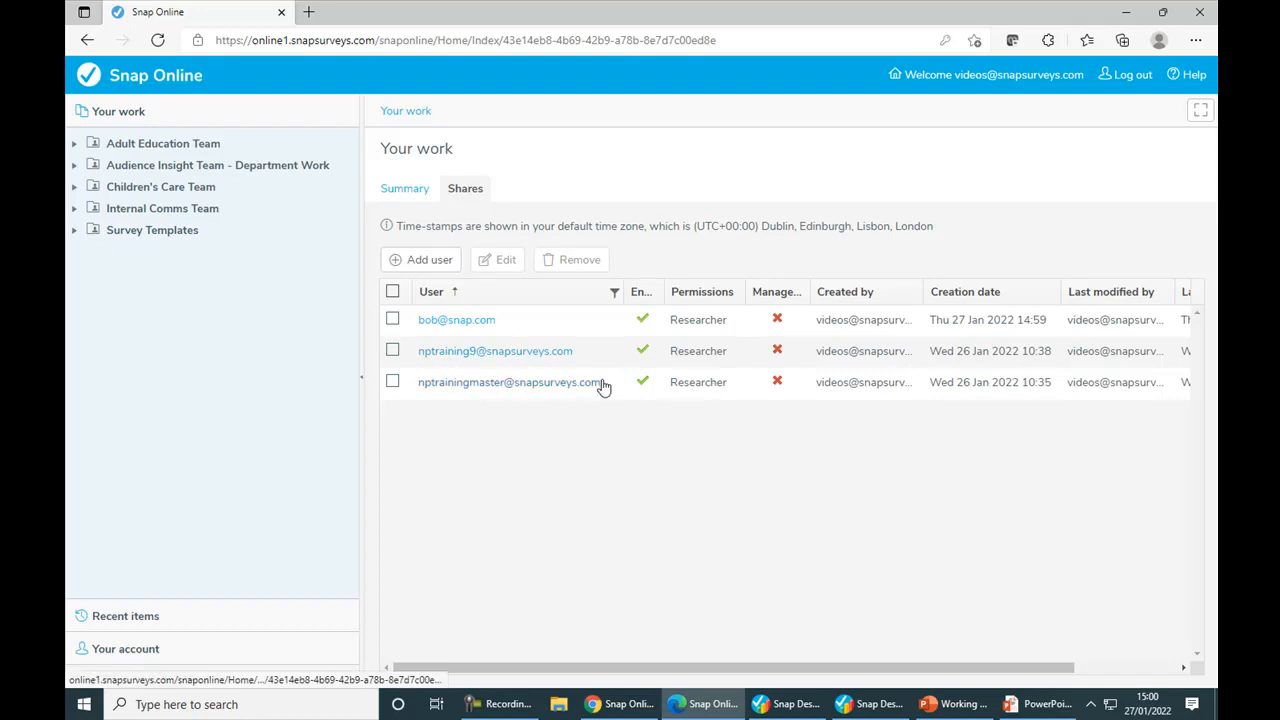
Step: Log out of the videos account and log in with the saved training 9 account
click(1137, 82)
click(737, 212)
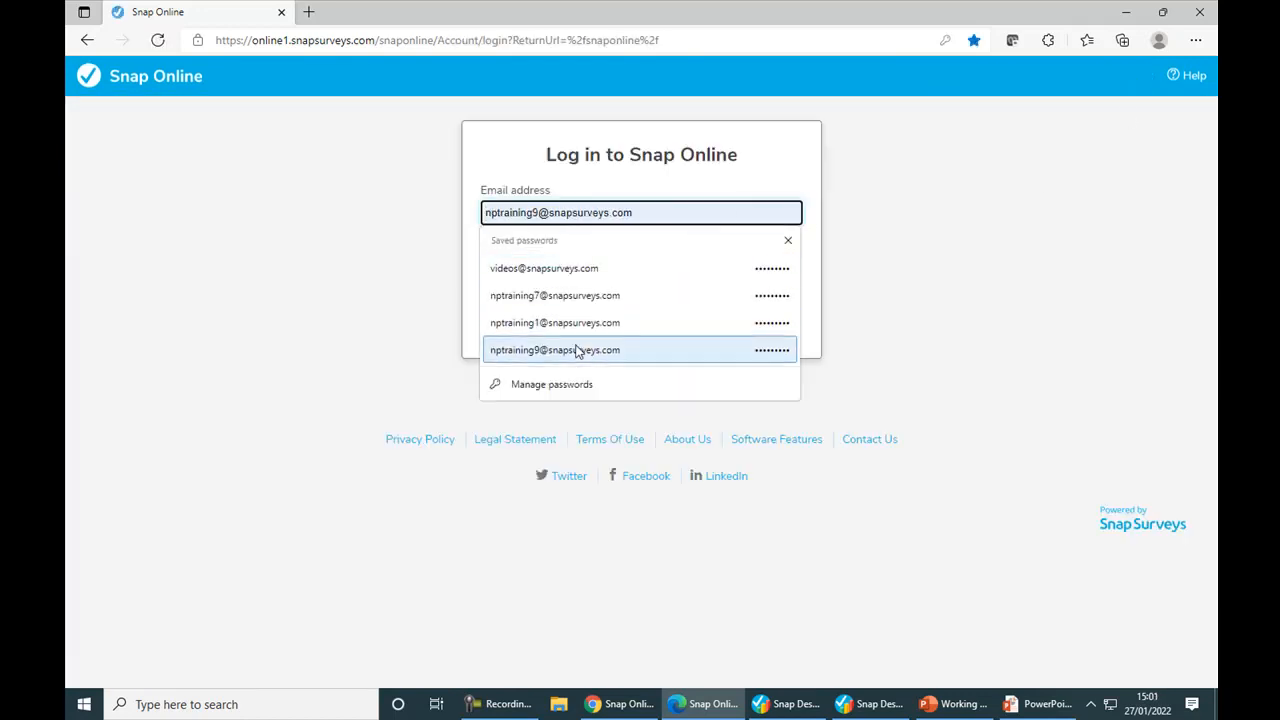
click(577, 350)
click(636, 330)
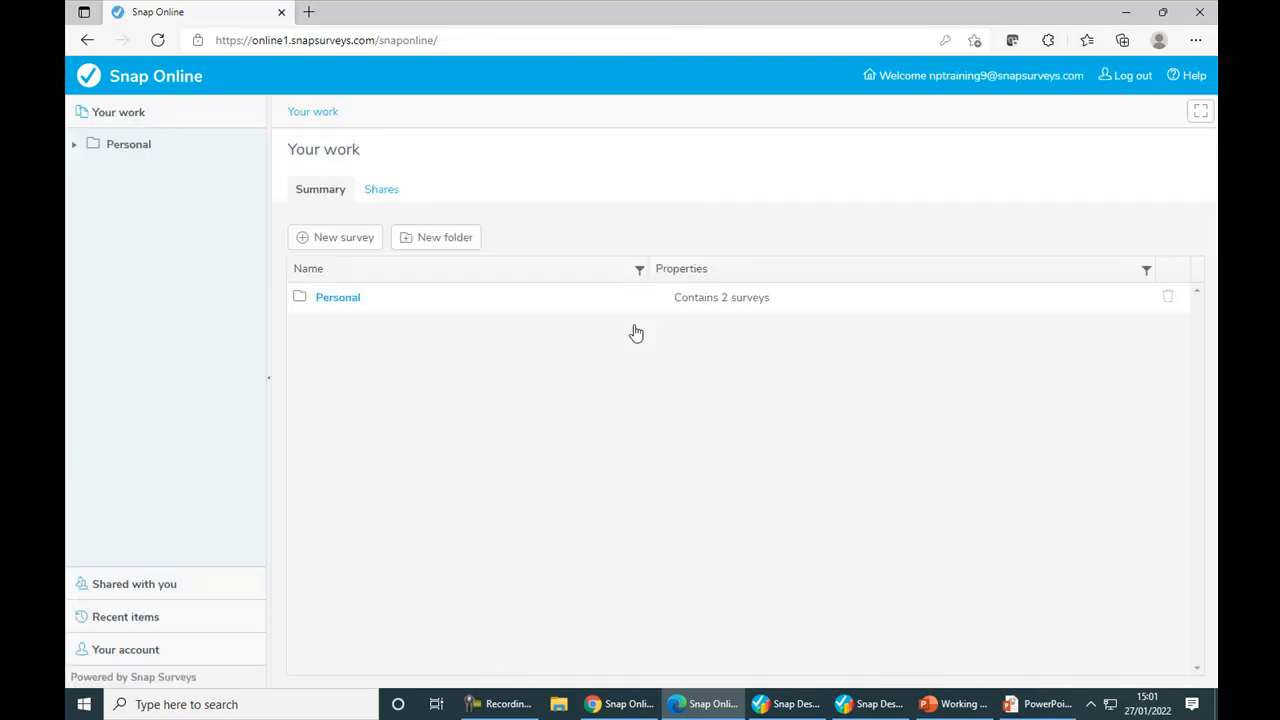
Step: View the Personal folder, and open the Your work folder shared with this account by the videos account
click(337, 298)
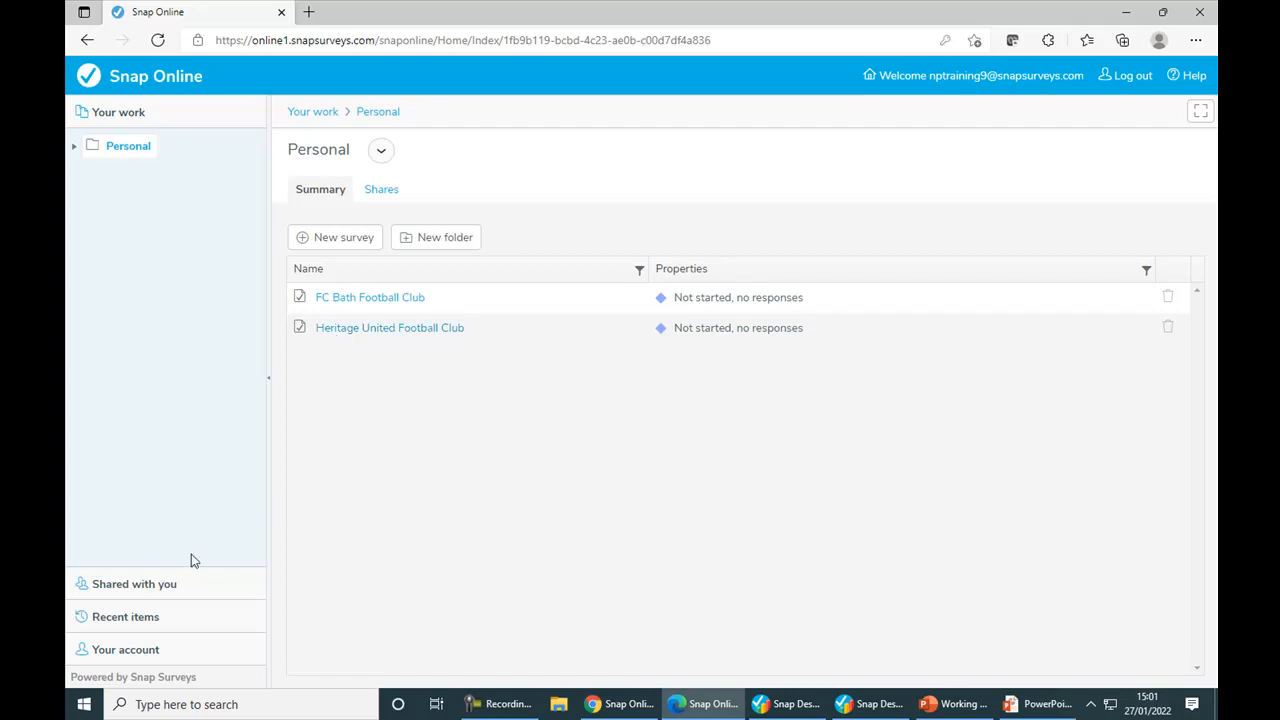
click(138, 588)
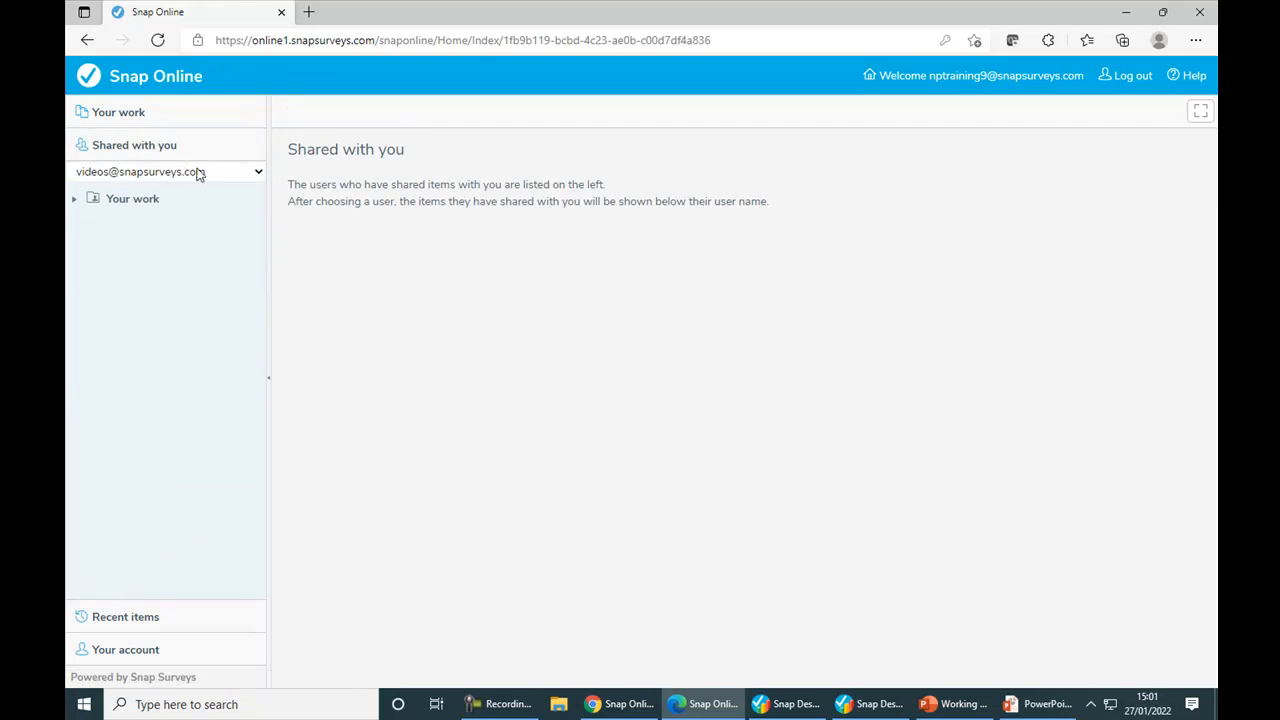
click(257, 175)
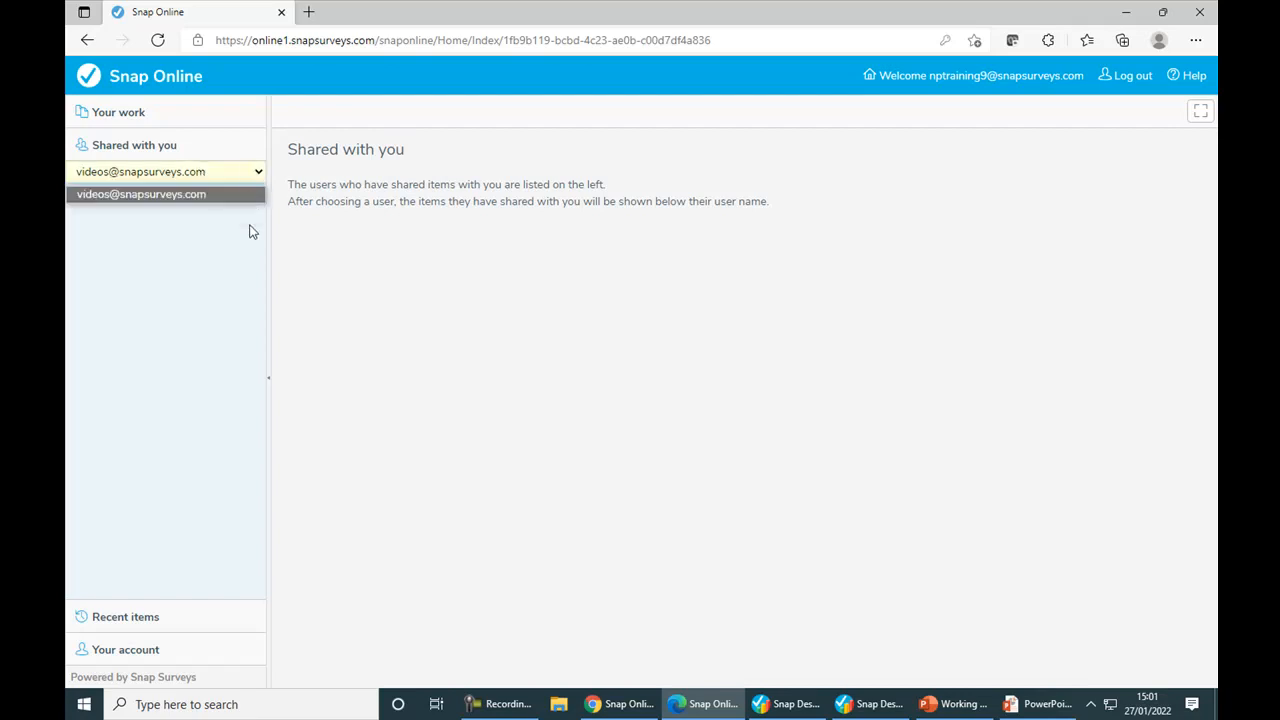
click(258, 192)
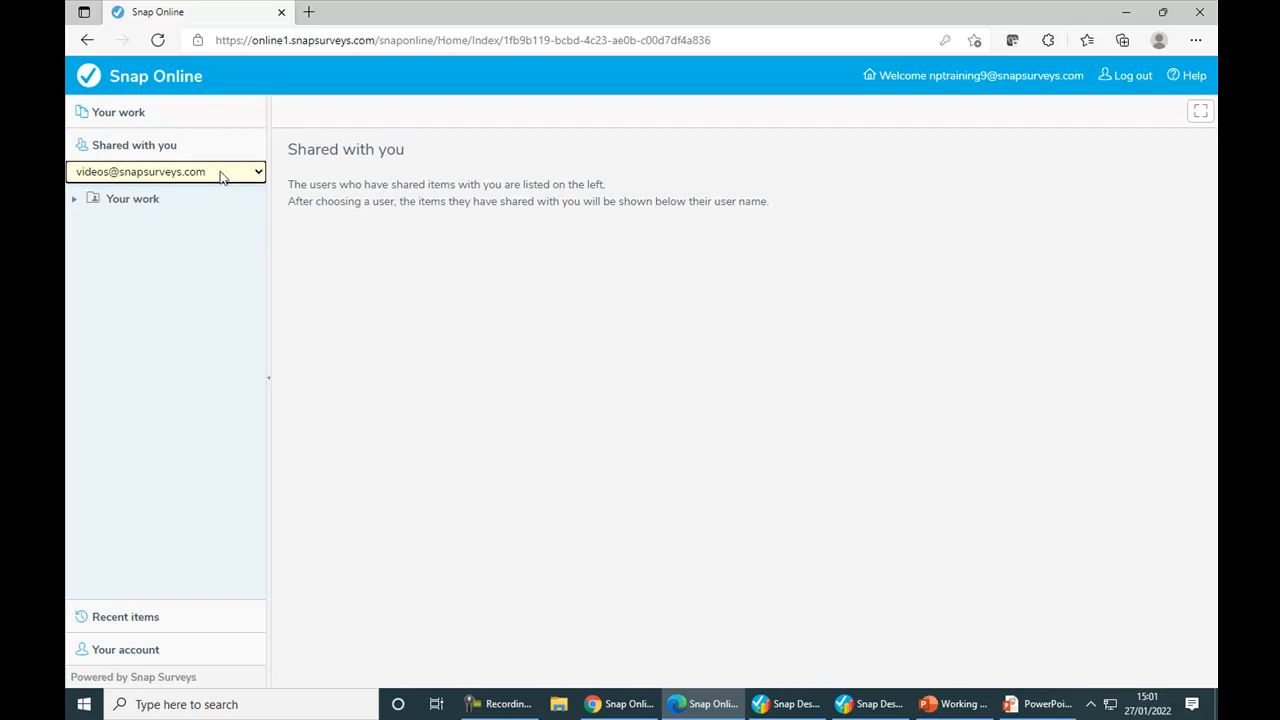
click(131, 200)
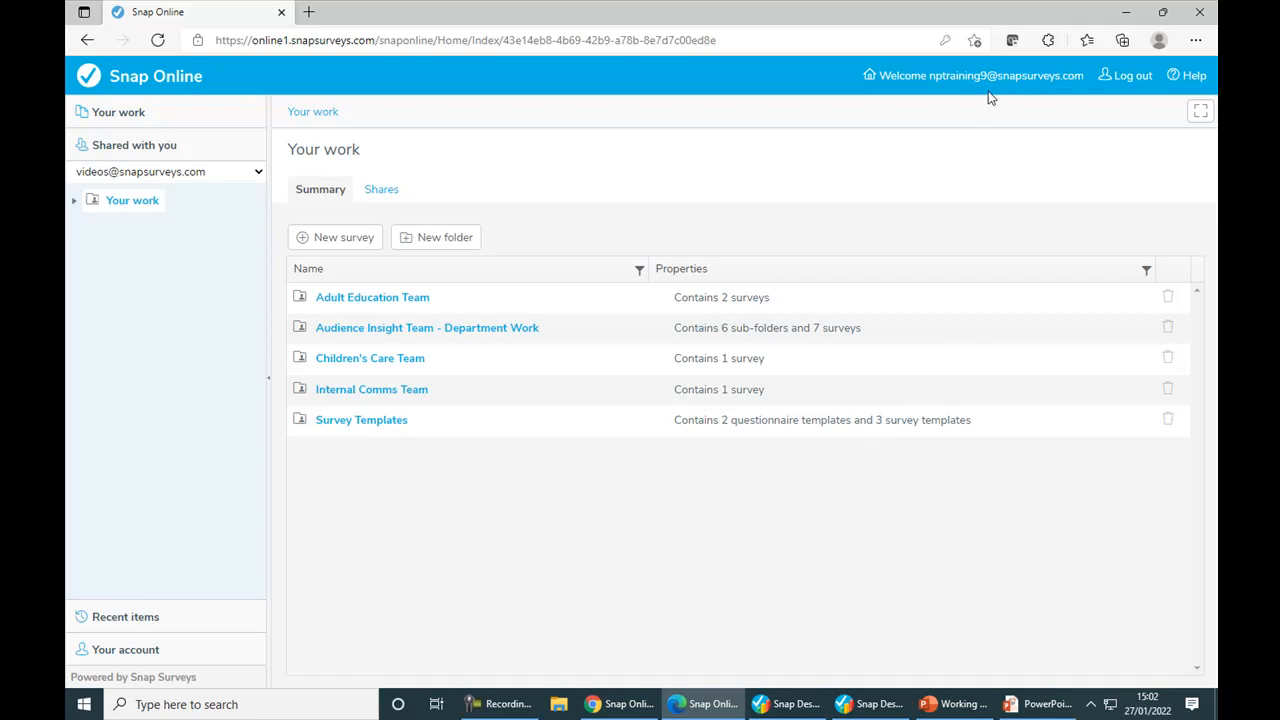
Step: Look through the surveys in the shared Adult Education Team, Children's Care Team and Internal Comms Team folders
click(386, 301)
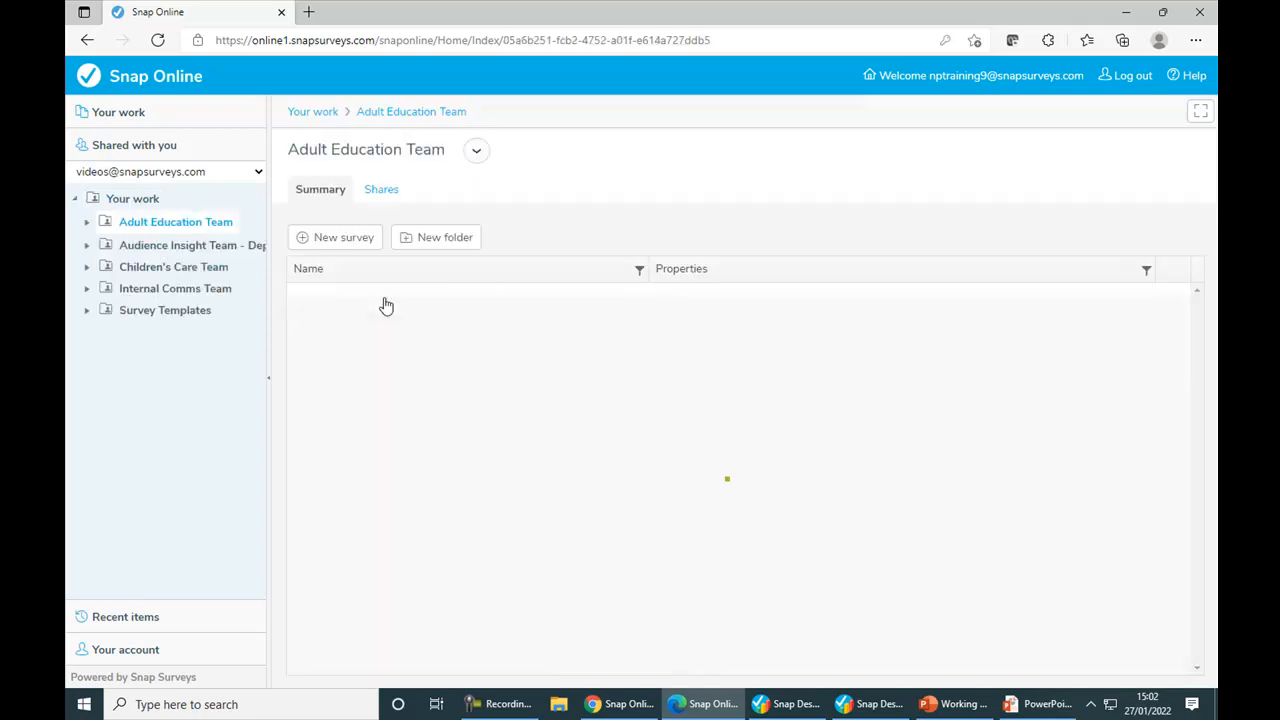
click(154, 266)
click(156, 292)
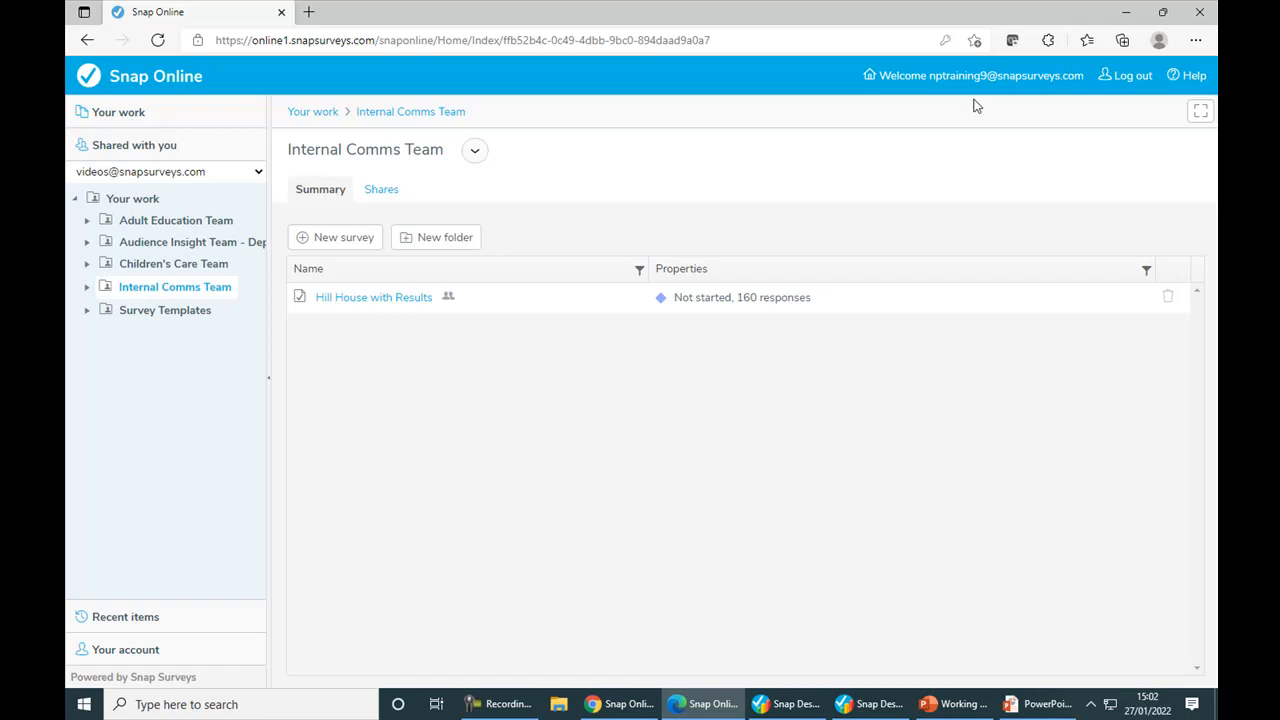
click(155, 226)
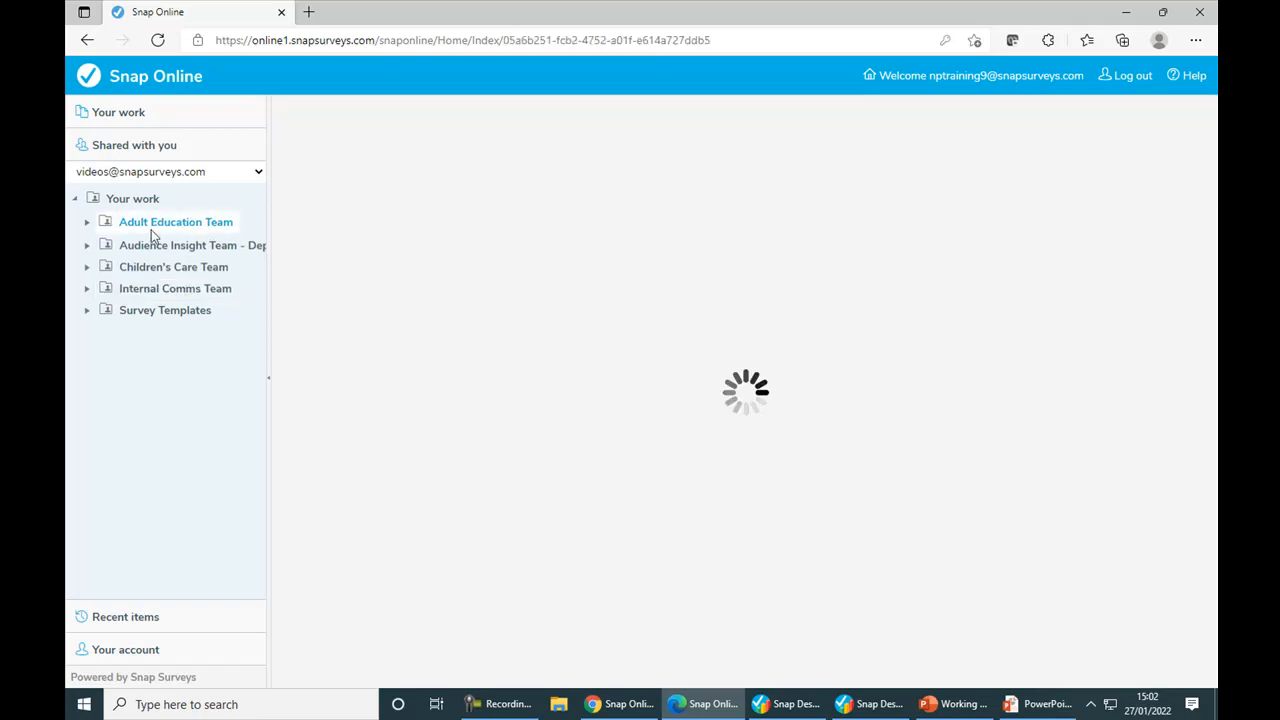
click(142, 268)
click(150, 288)
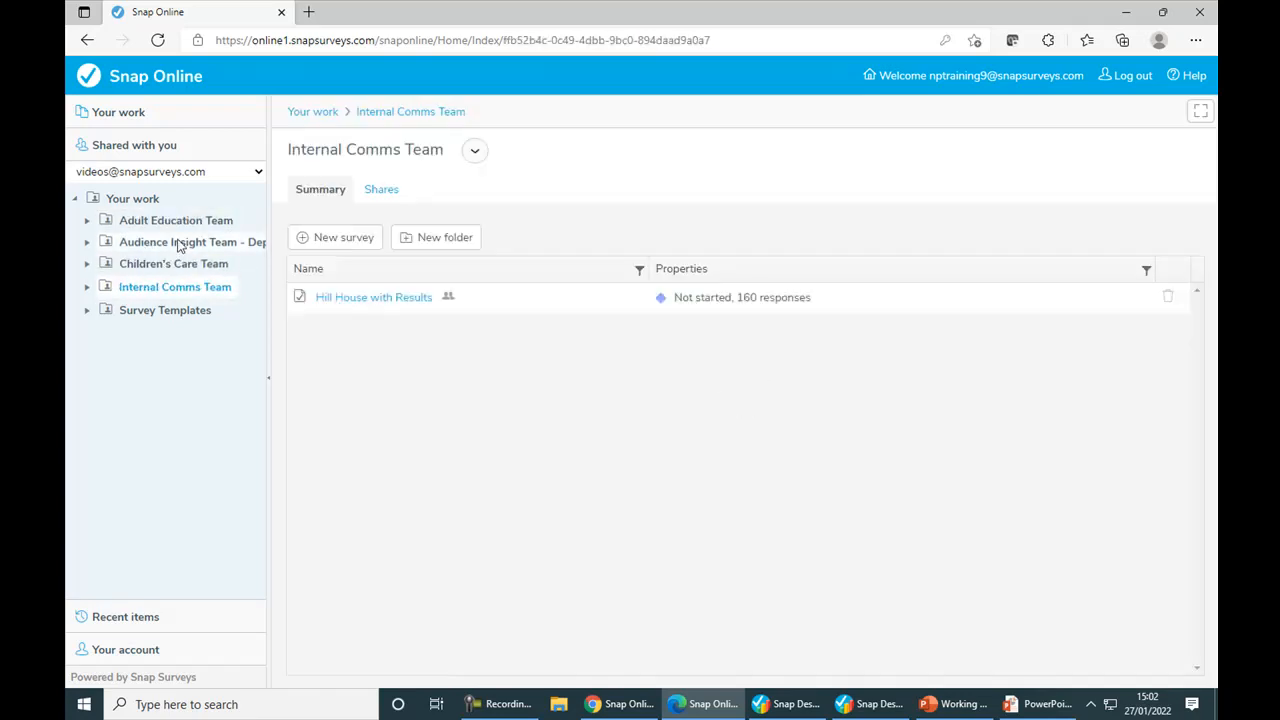
Step: View the 2022 Staff Surveys inside the Audience Insight Team - Department Work folder, widening the folder tree to show full names
click(178, 246)
drag(268, 268, 382, 268)
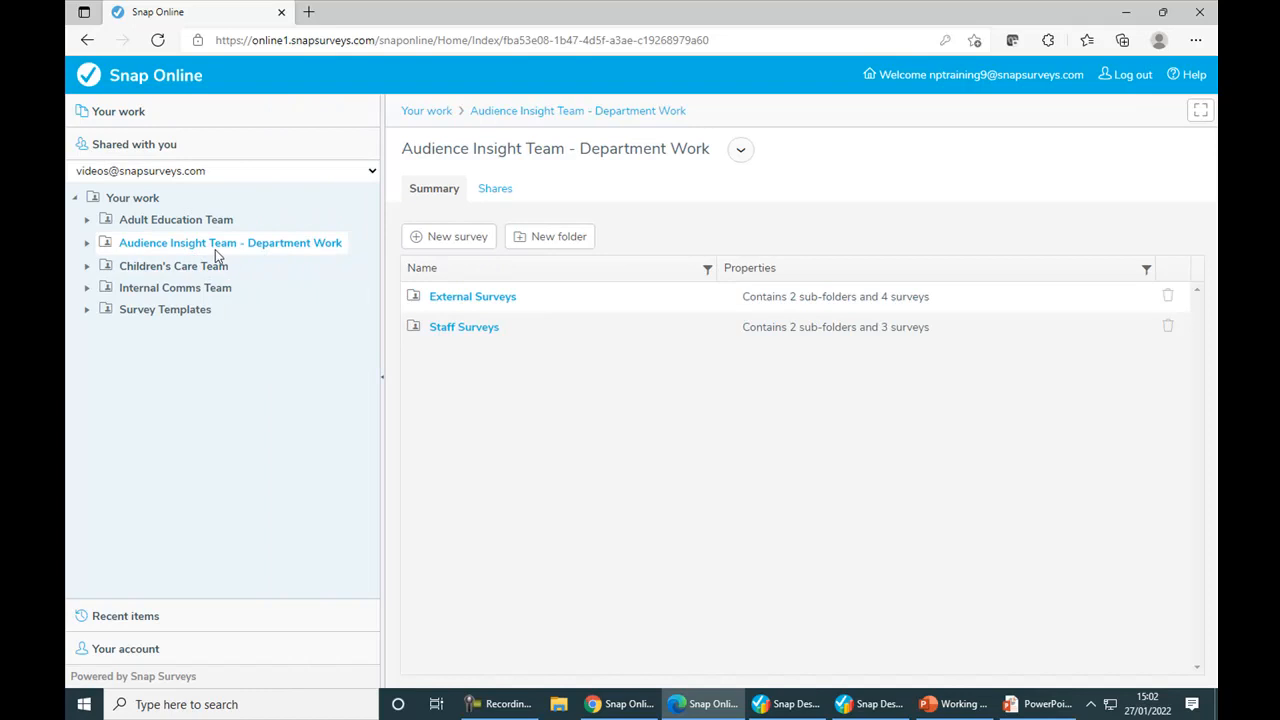
click(461, 325)
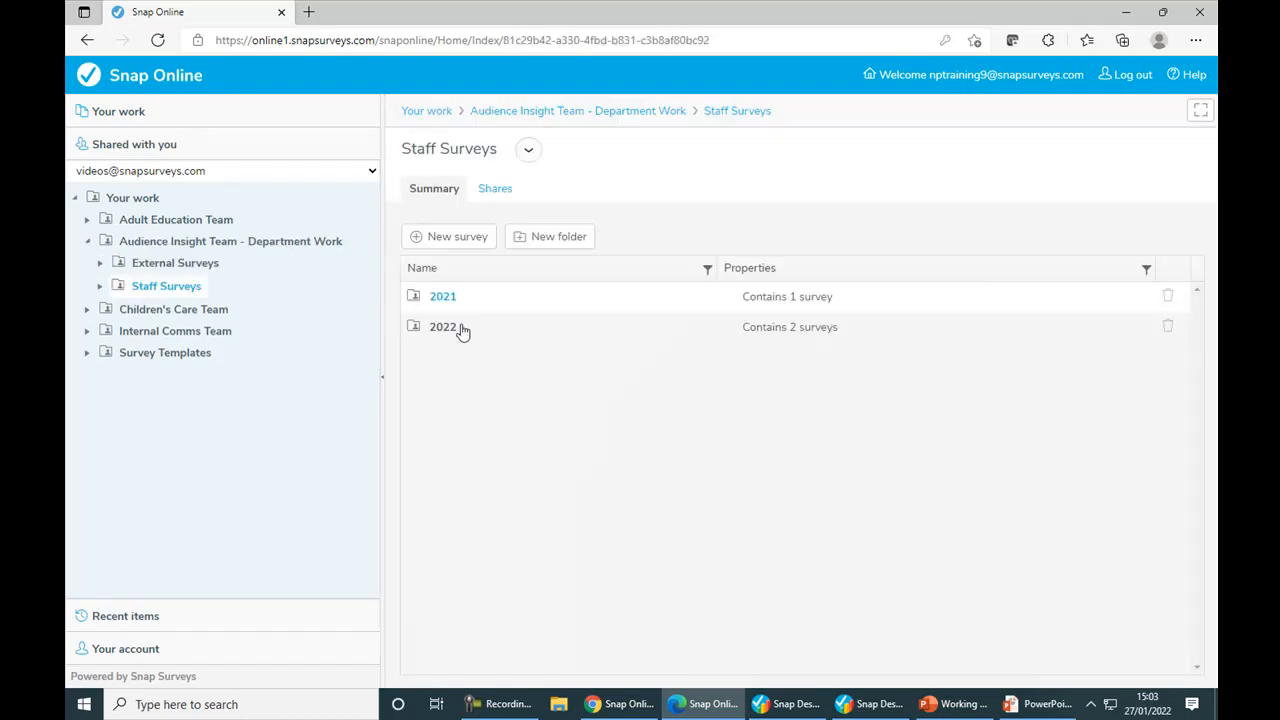
click(443, 332)
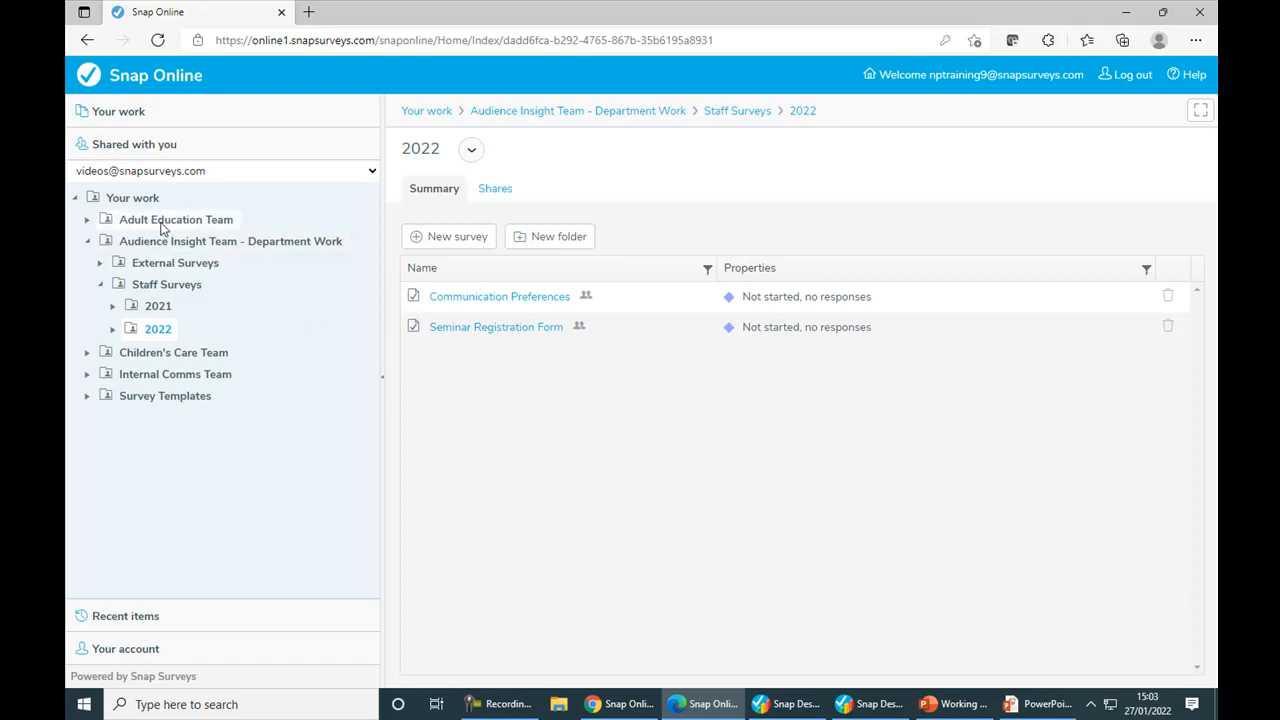
Step: Switch to the training 1 account in Chrome and view the Adult Education Team and Survey Templates folders shared with it
click(609, 705)
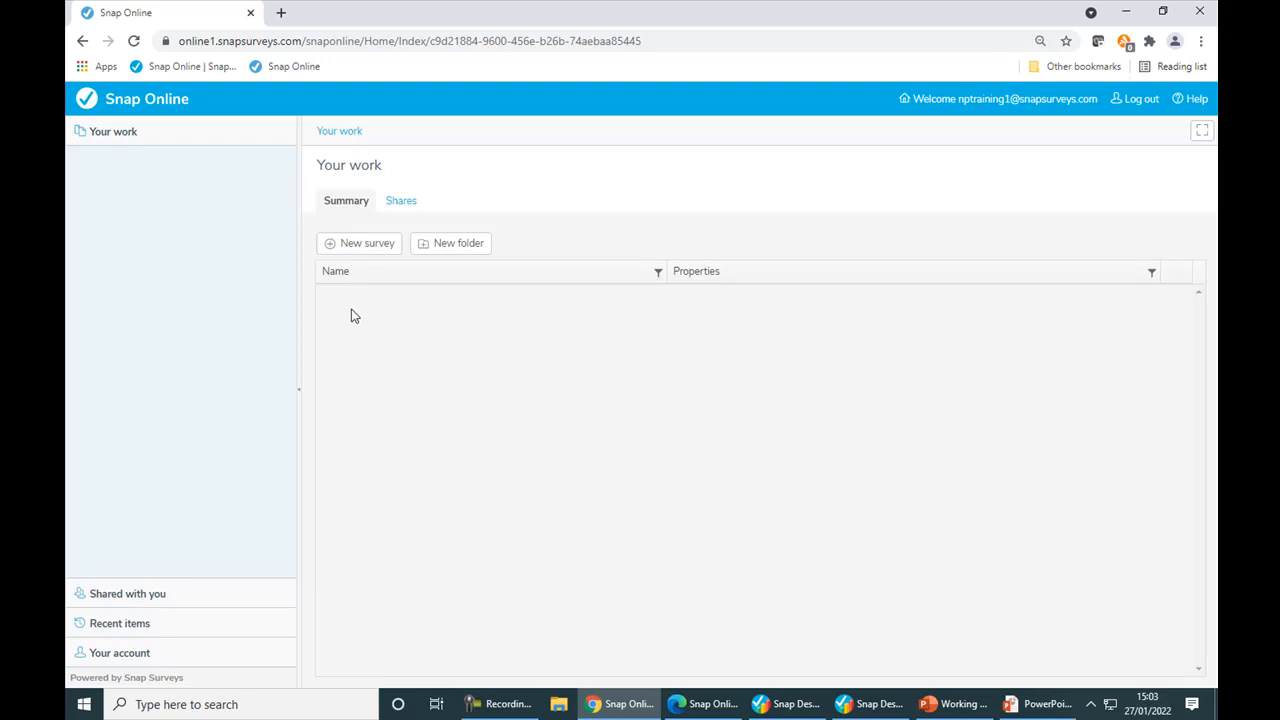
click(123, 594)
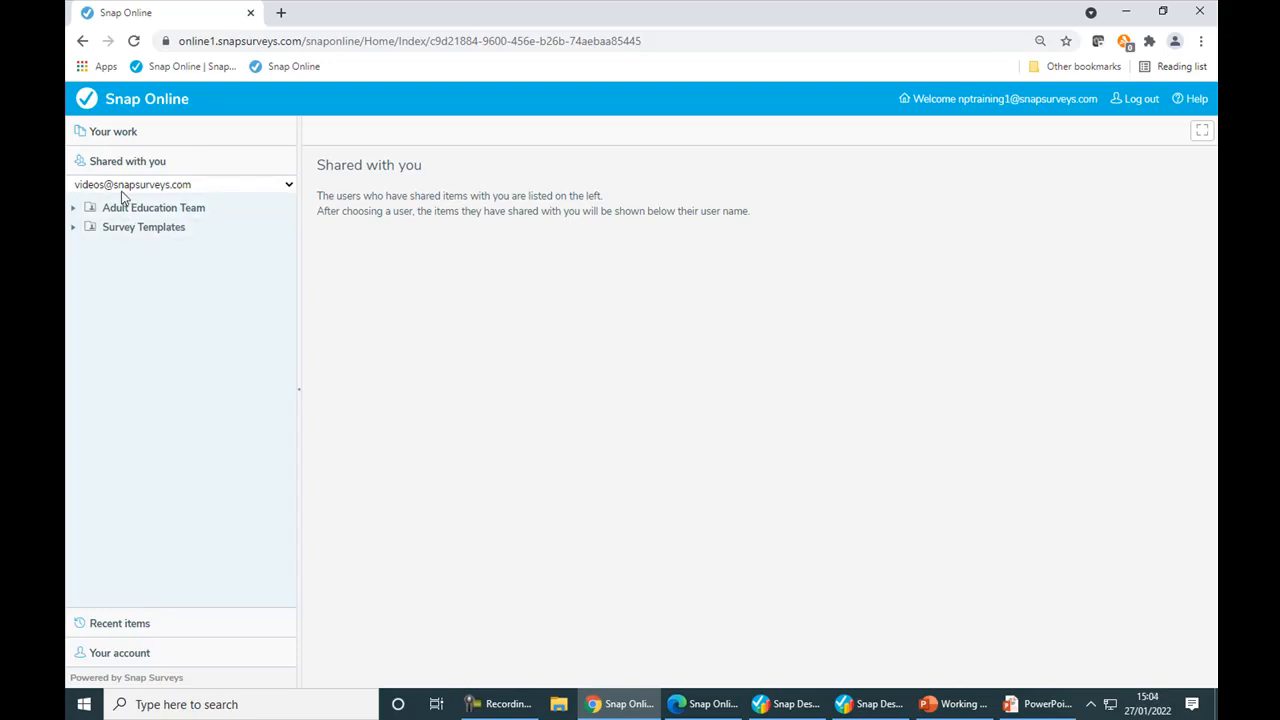
click(150, 211)
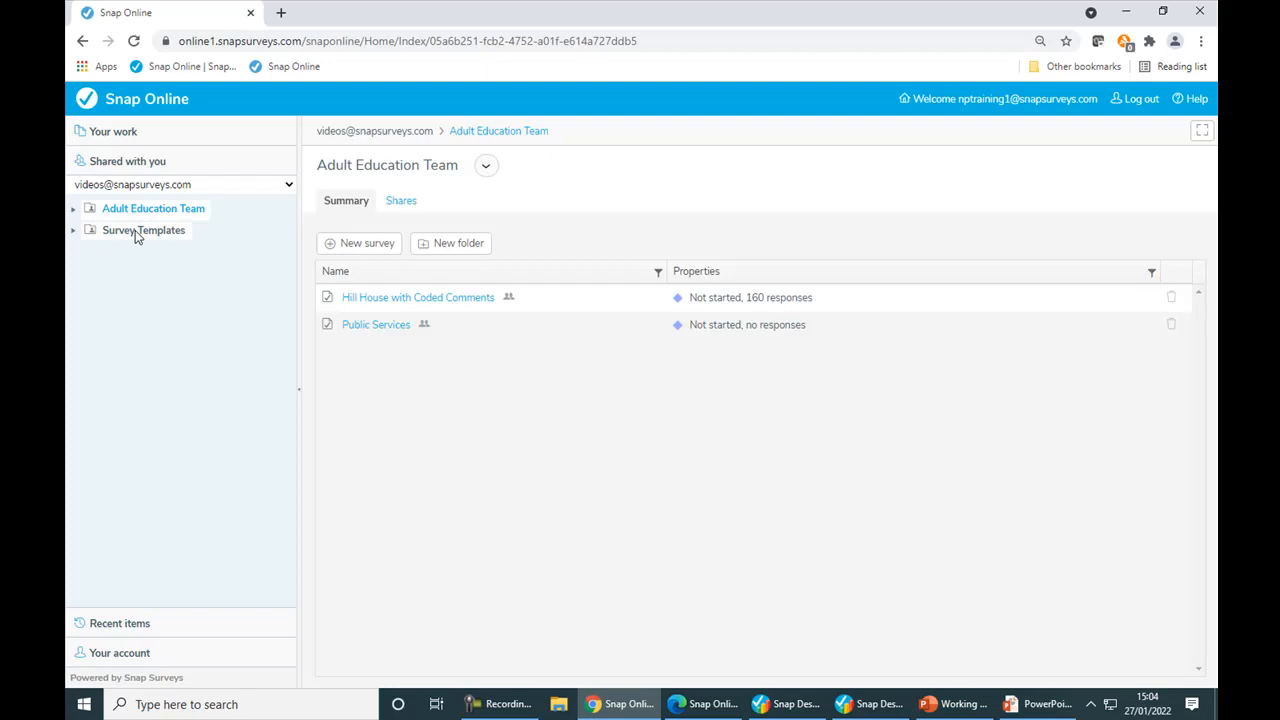
click(135, 230)
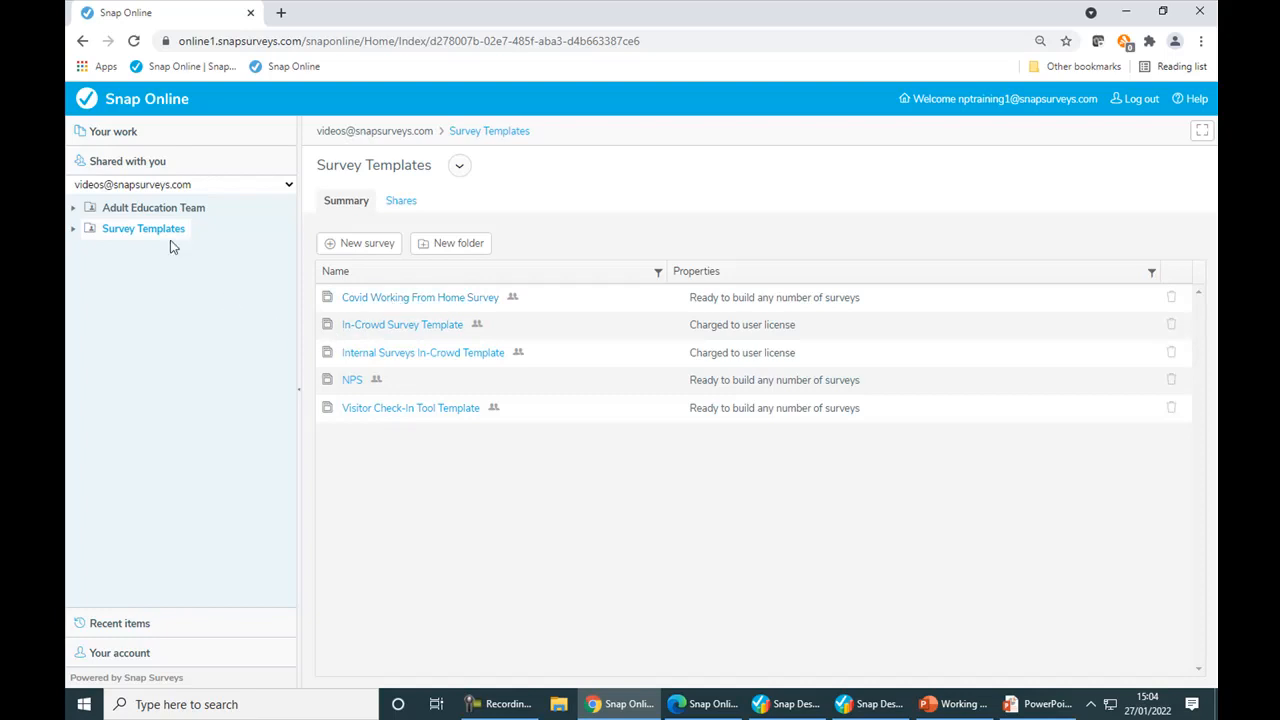
Step: Check which User Templates are offered for a new survey in the Adult Education Team folder, without creating a survey
click(152, 210)
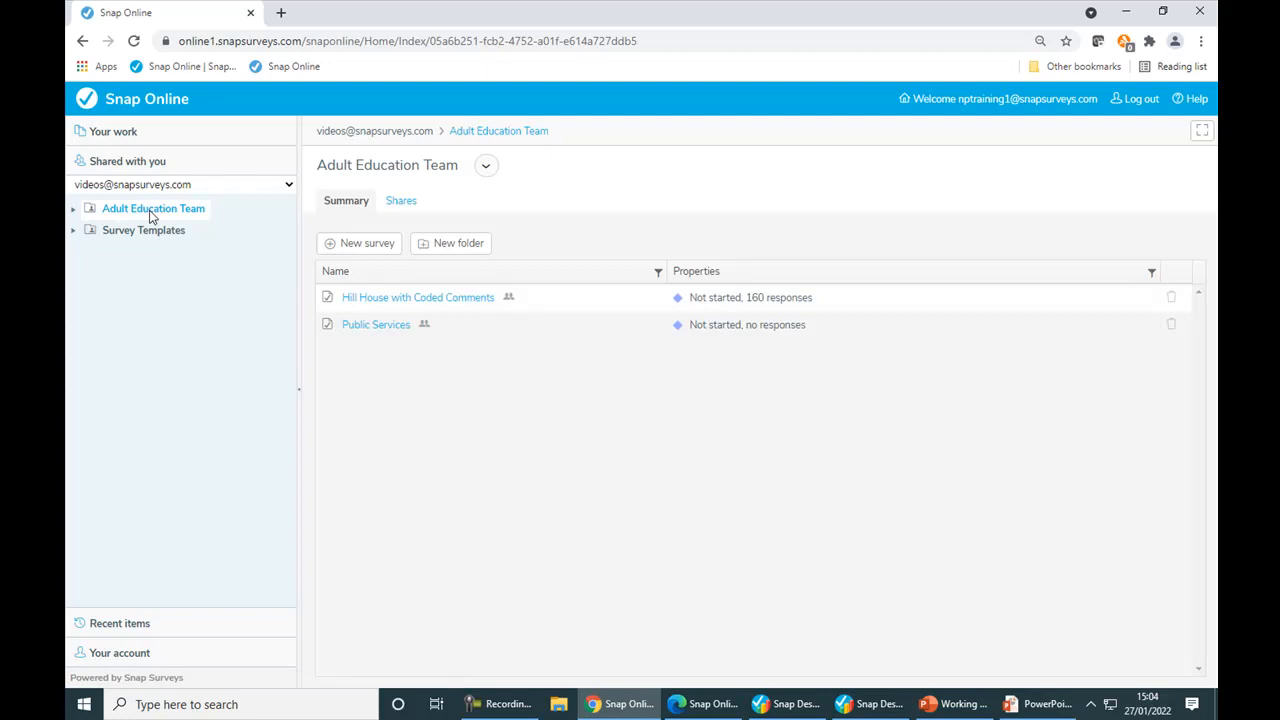
click(390, 252)
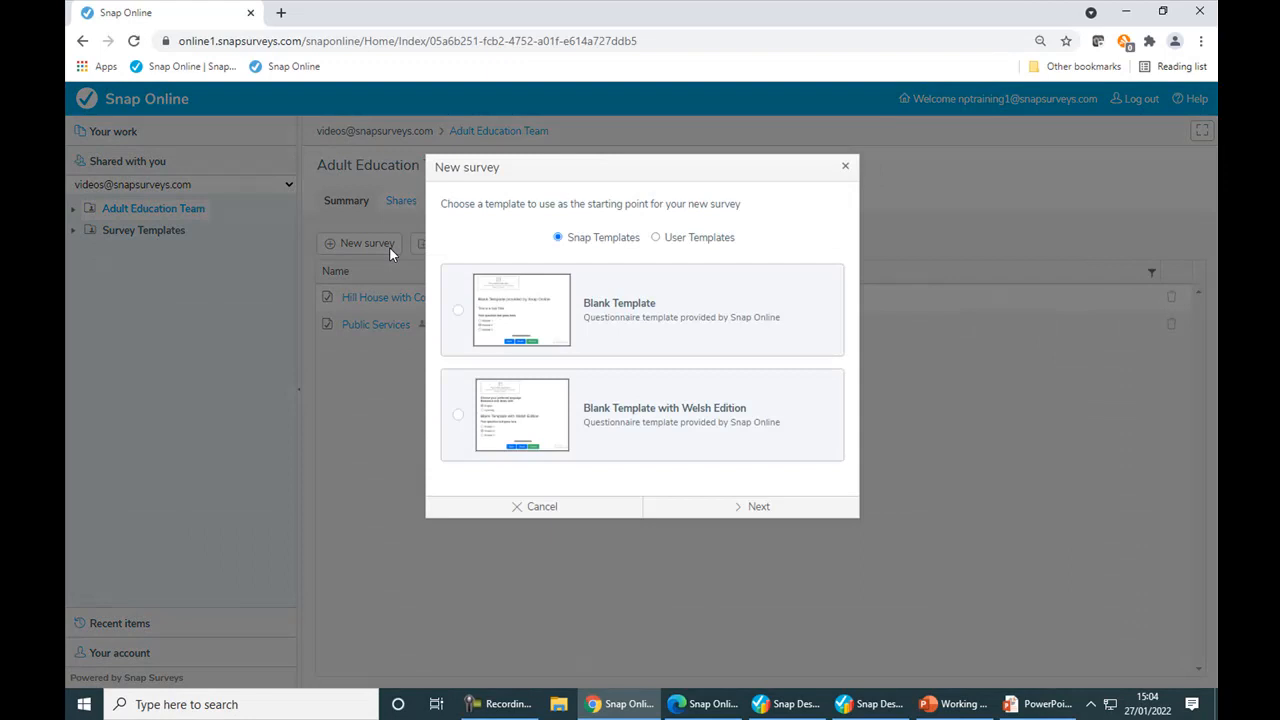
mouse_move(518, 400)
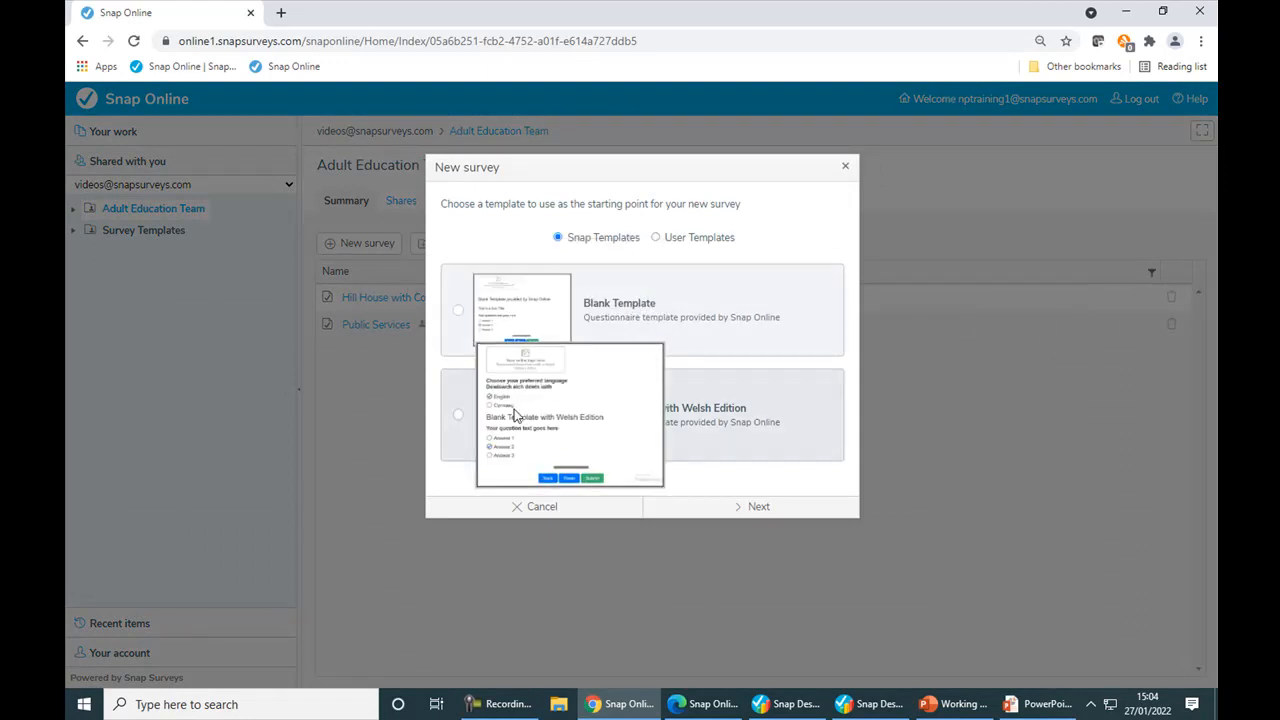
click(656, 238)
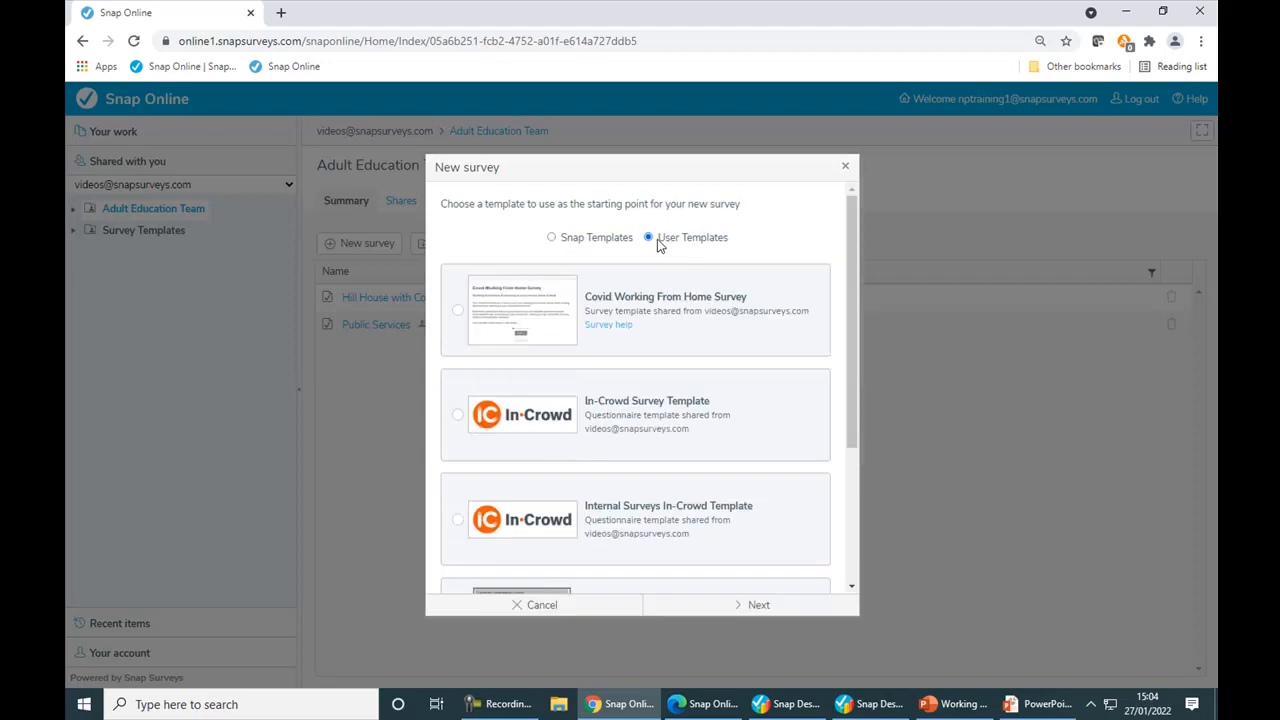
drag(857, 272, 864, 343)
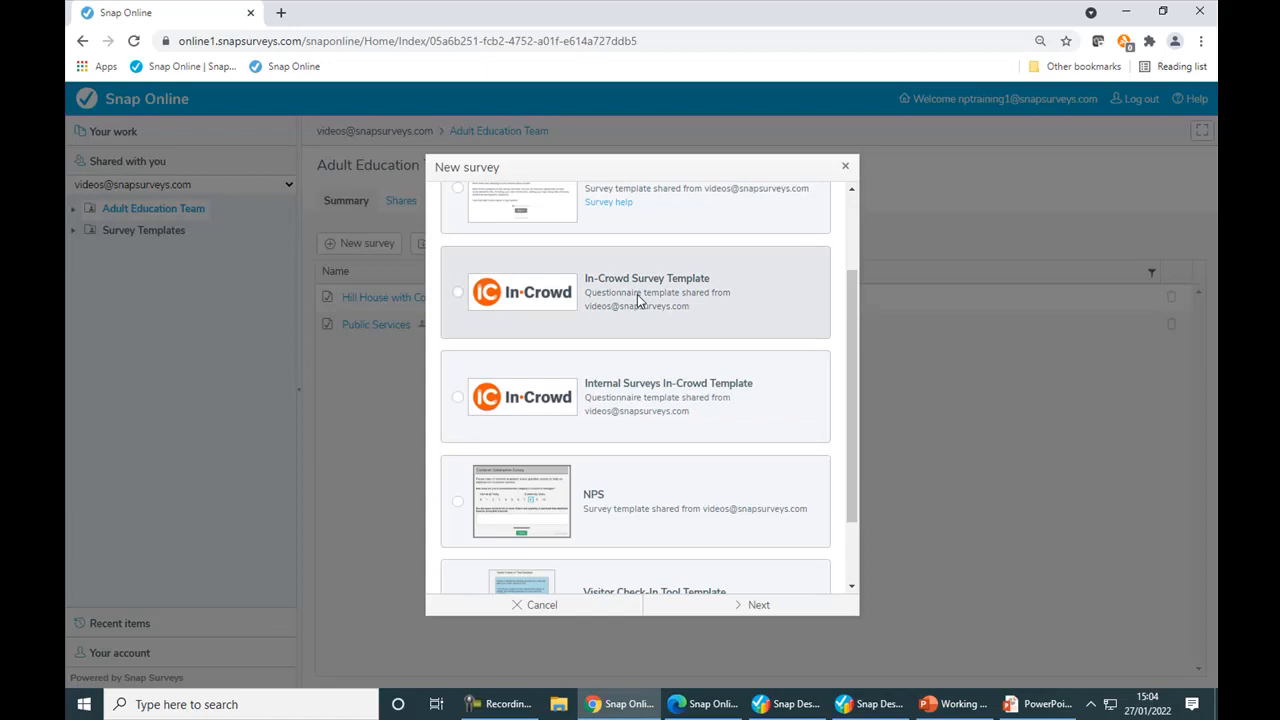
click(524, 609)
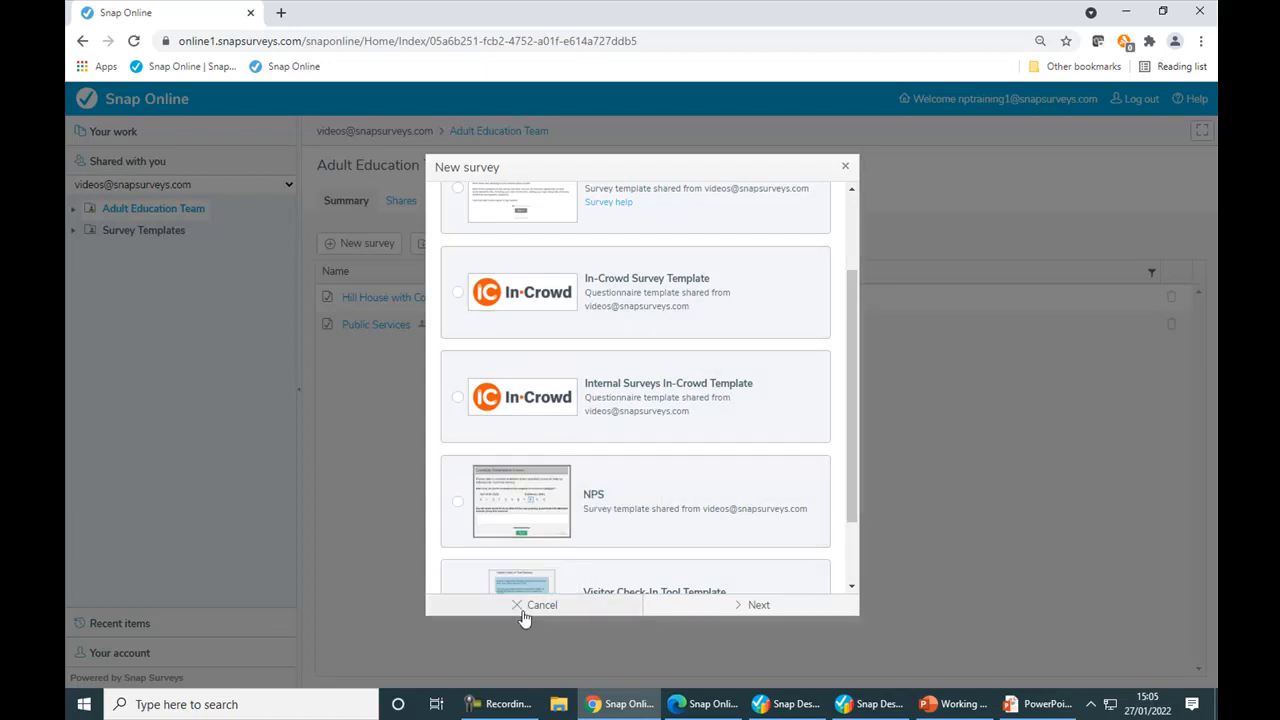
Step: Switch to Edge, log out of the training 9 account and log in with the saved videos account
click(705, 704)
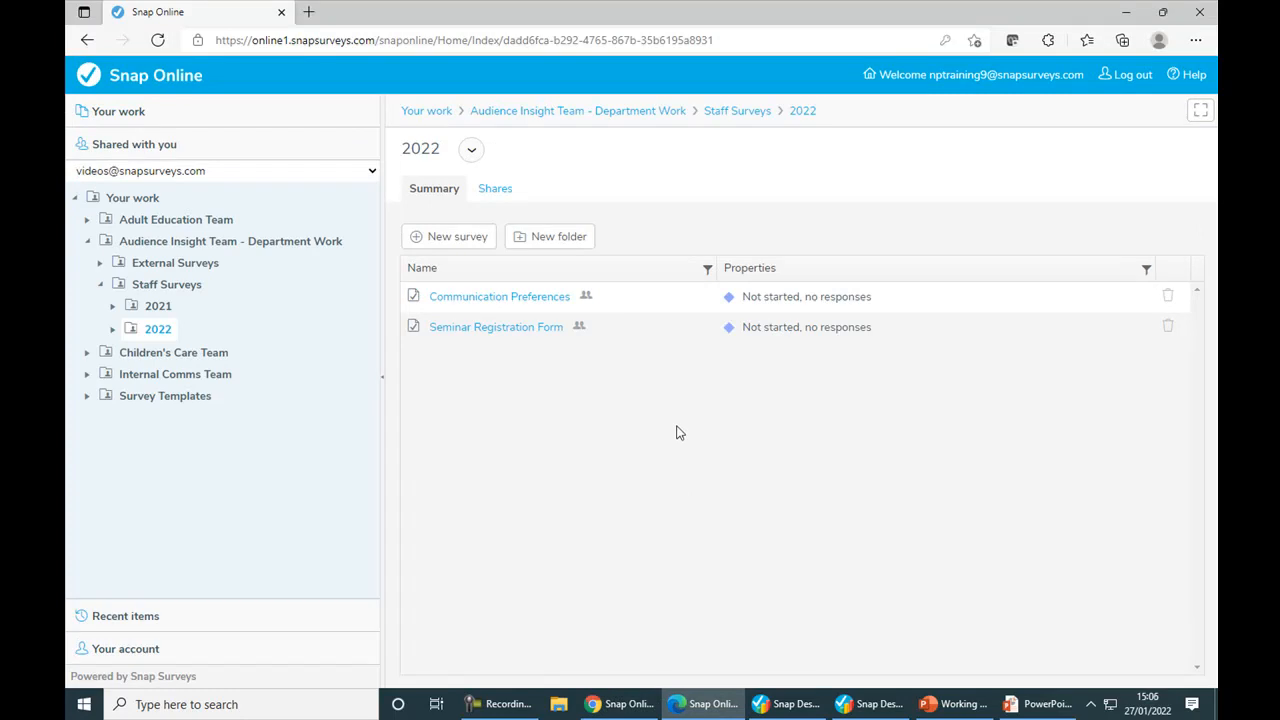
click(1127, 78)
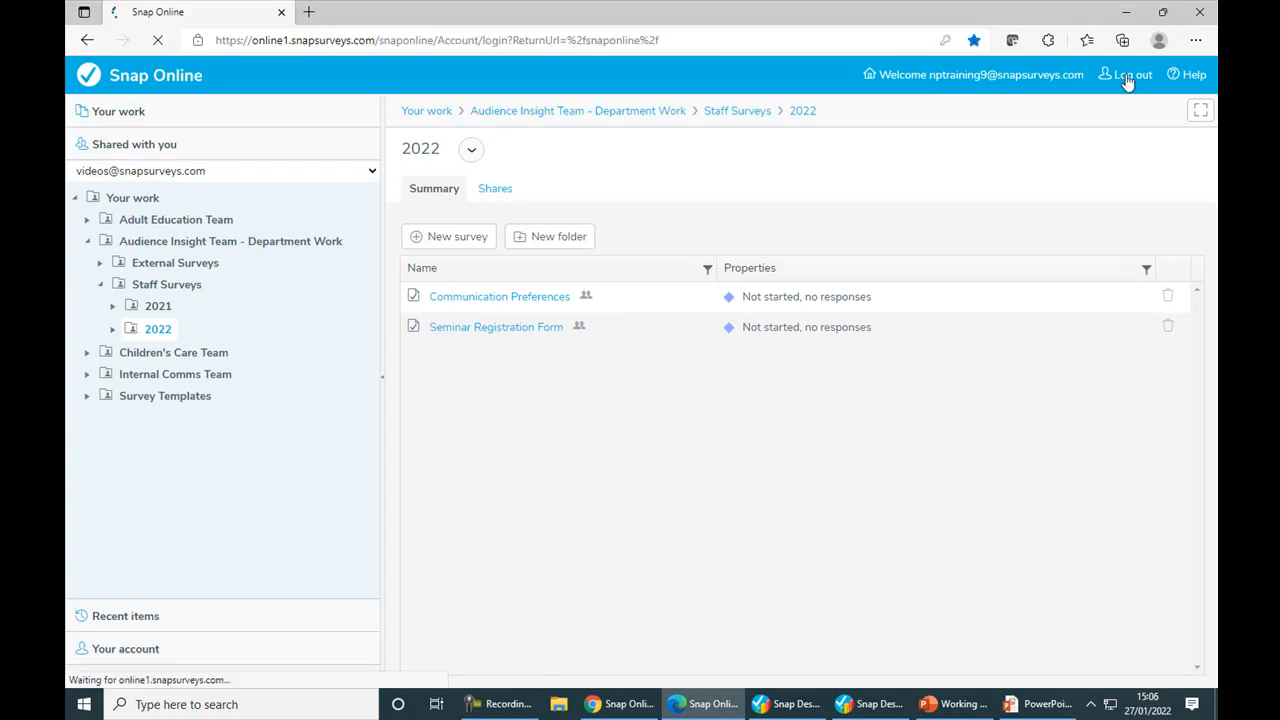
click(727, 217)
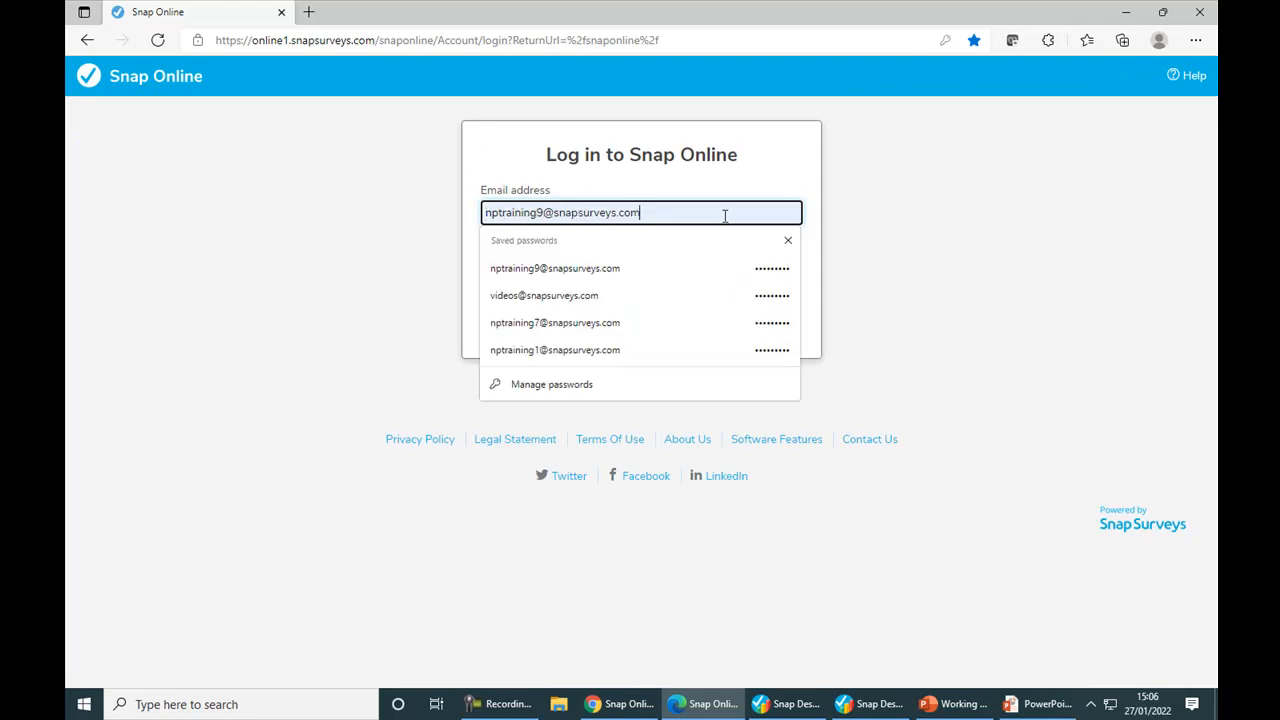
click(560, 297)
click(642, 332)
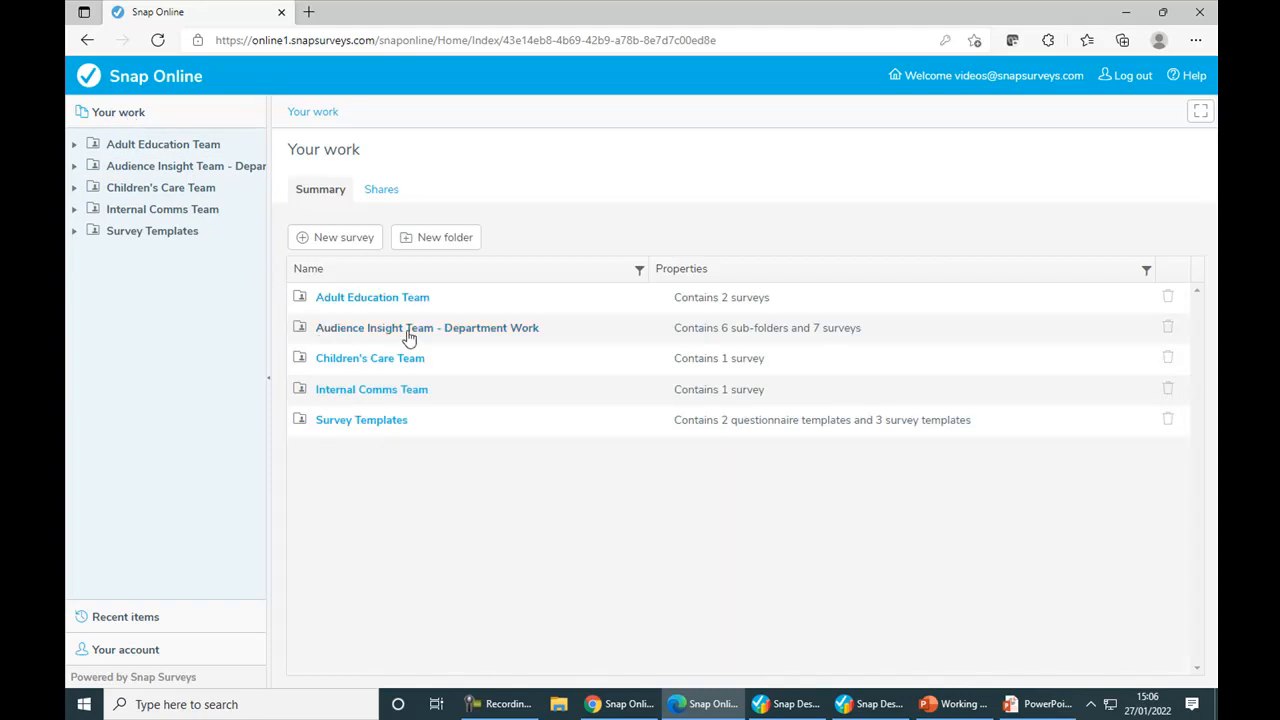
Step: Review the videos account's Your work shares with a wider User column, and compare with the training 1 account in Chrome
click(377, 191)
drag(418, 294, 545, 293)
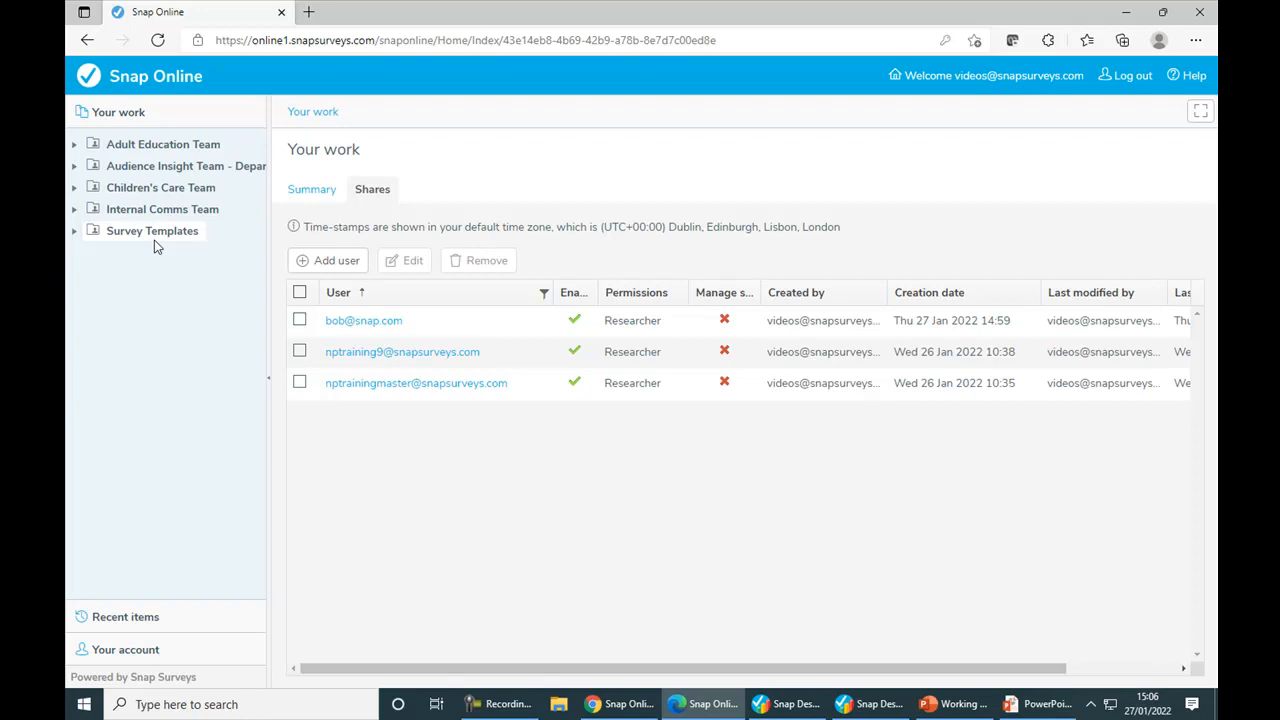
mouse_move(738, 707)
click(630, 704)
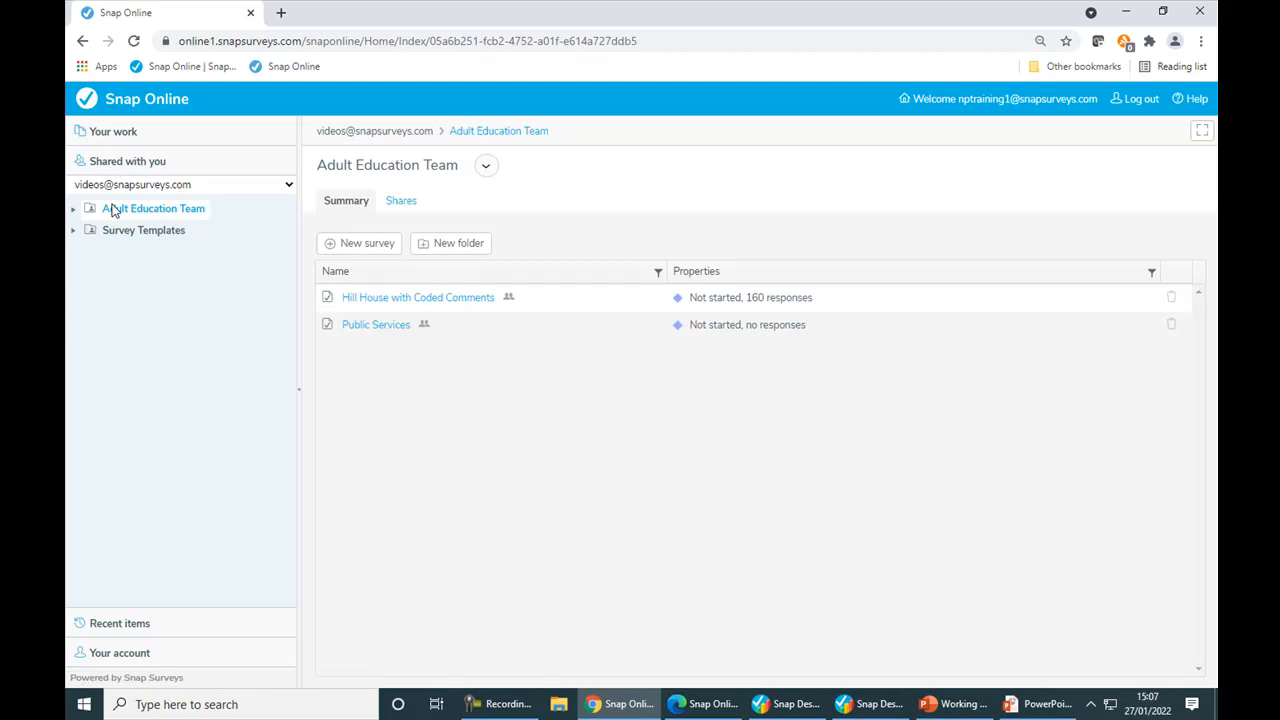
Step: Return to Edge, log out of the videos account and log back in with the saved training 9 account
click(704, 712)
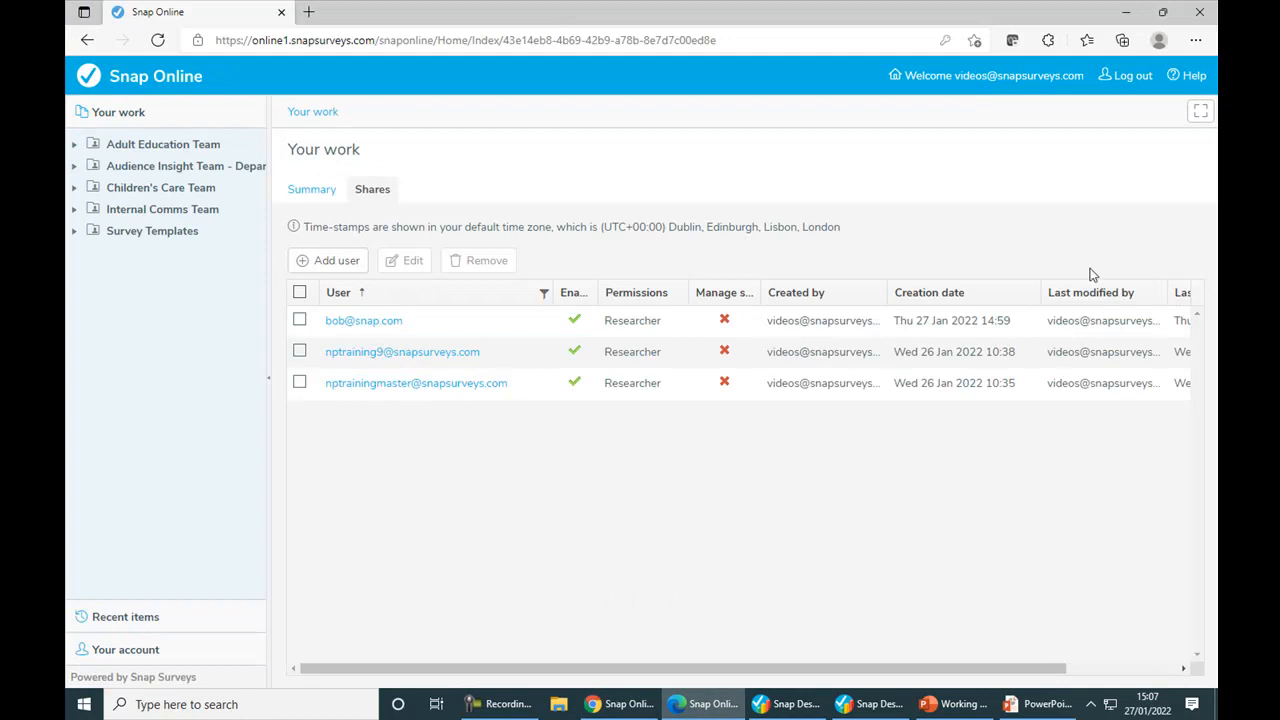
click(1113, 80)
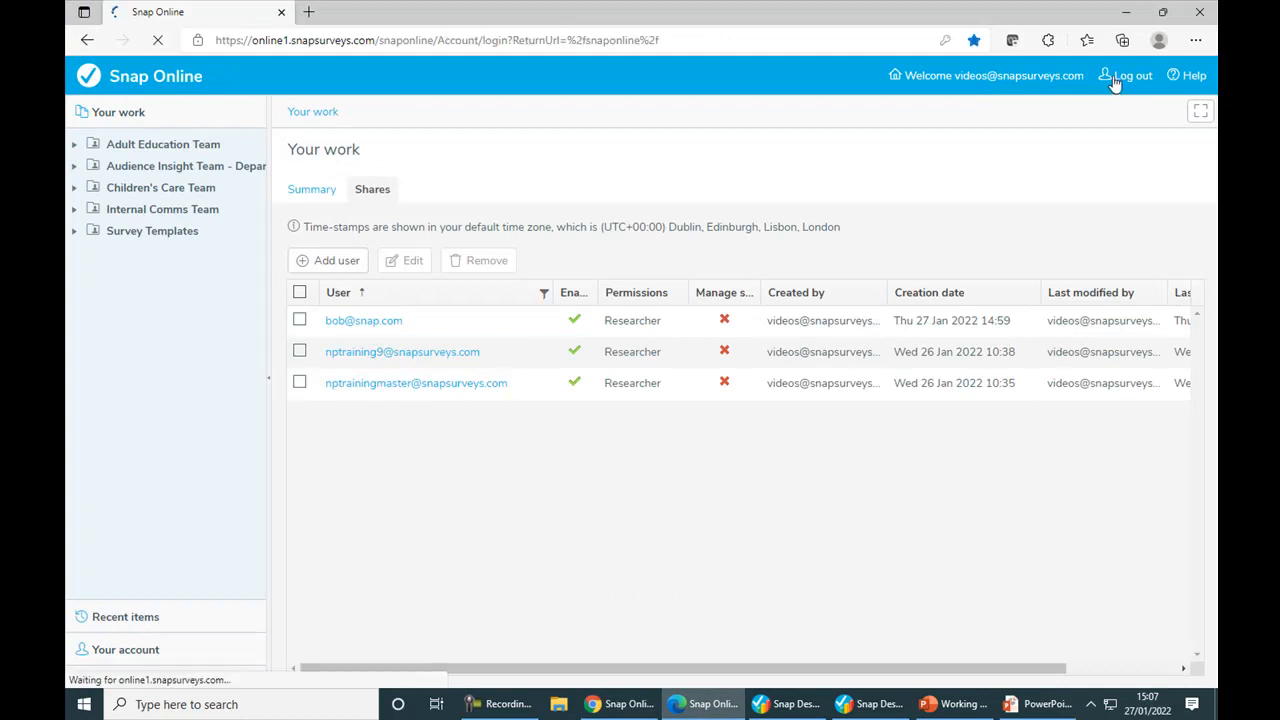
click(780, 212)
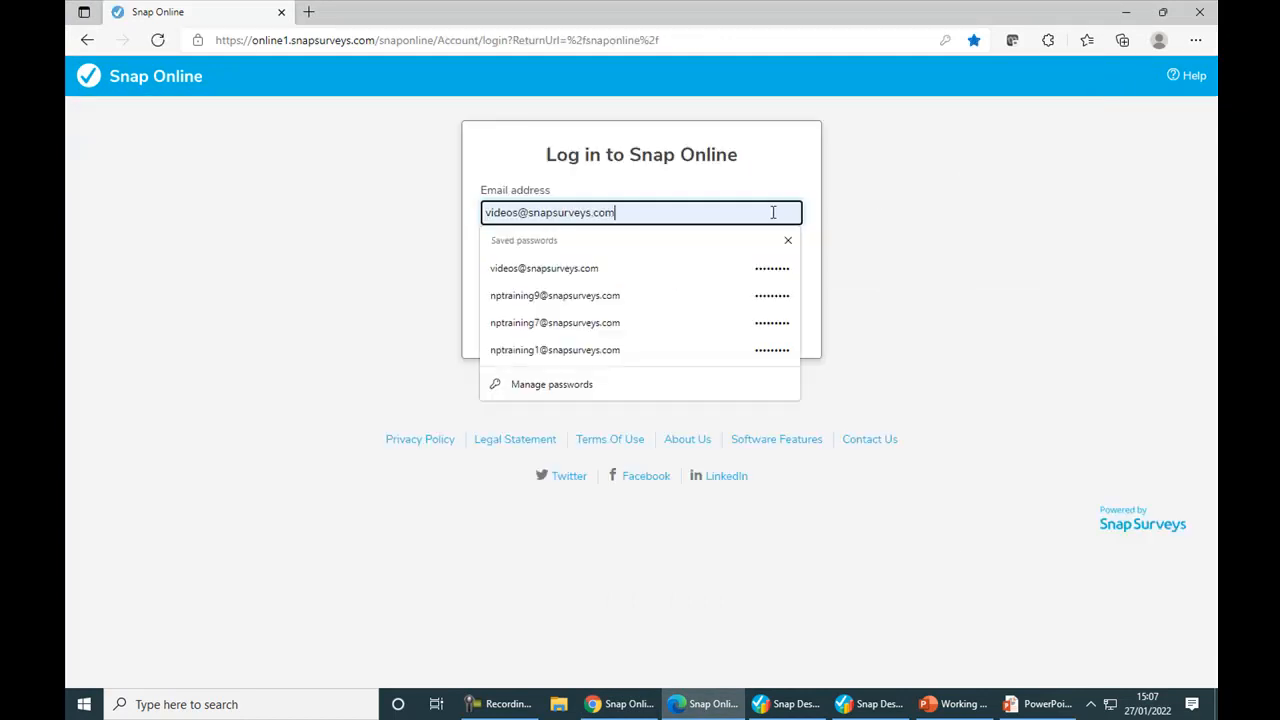
click(533, 300)
click(629, 330)
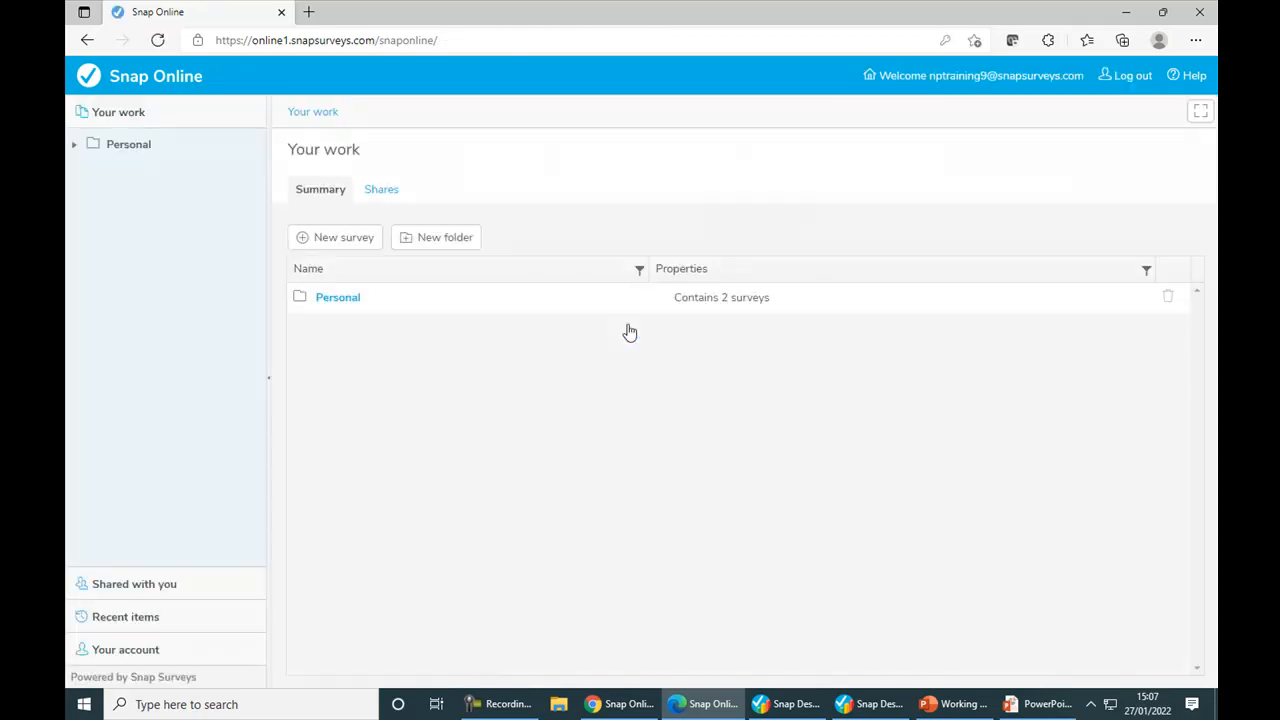
Step: View the Your work folder shared by the videos account and expand its team folders in the tree
click(140, 590)
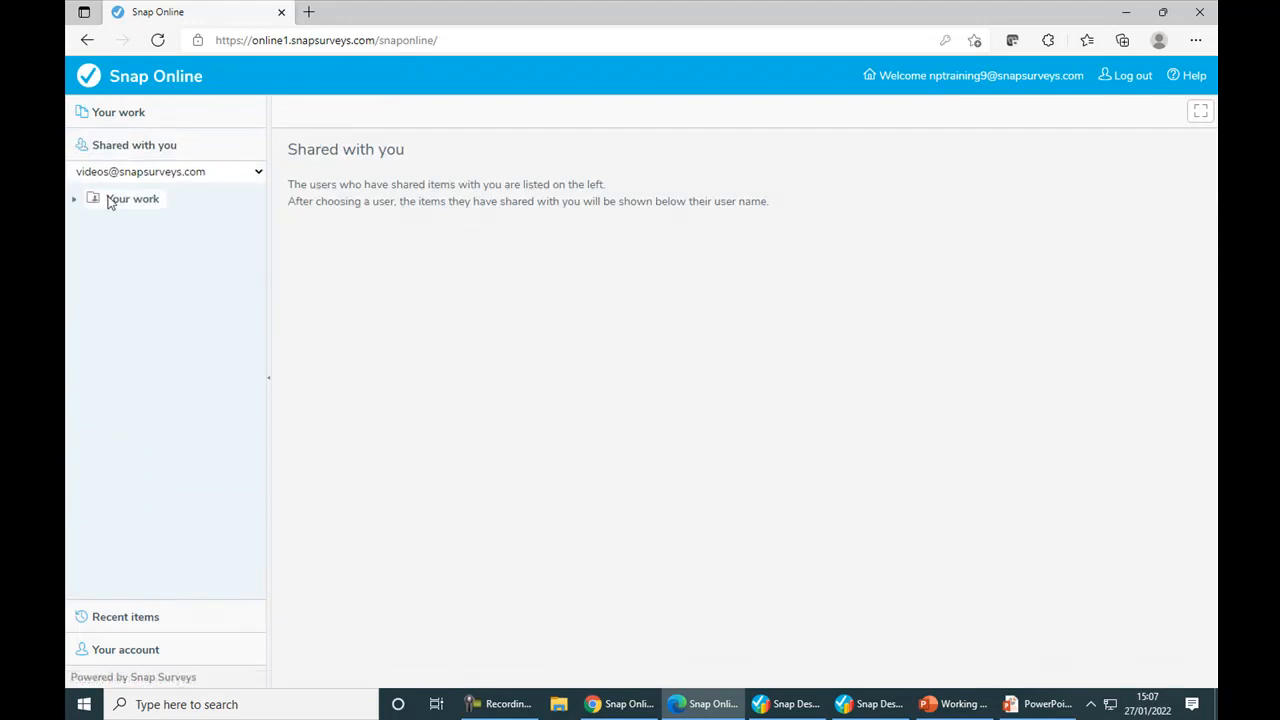
click(110, 202)
click(73, 201)
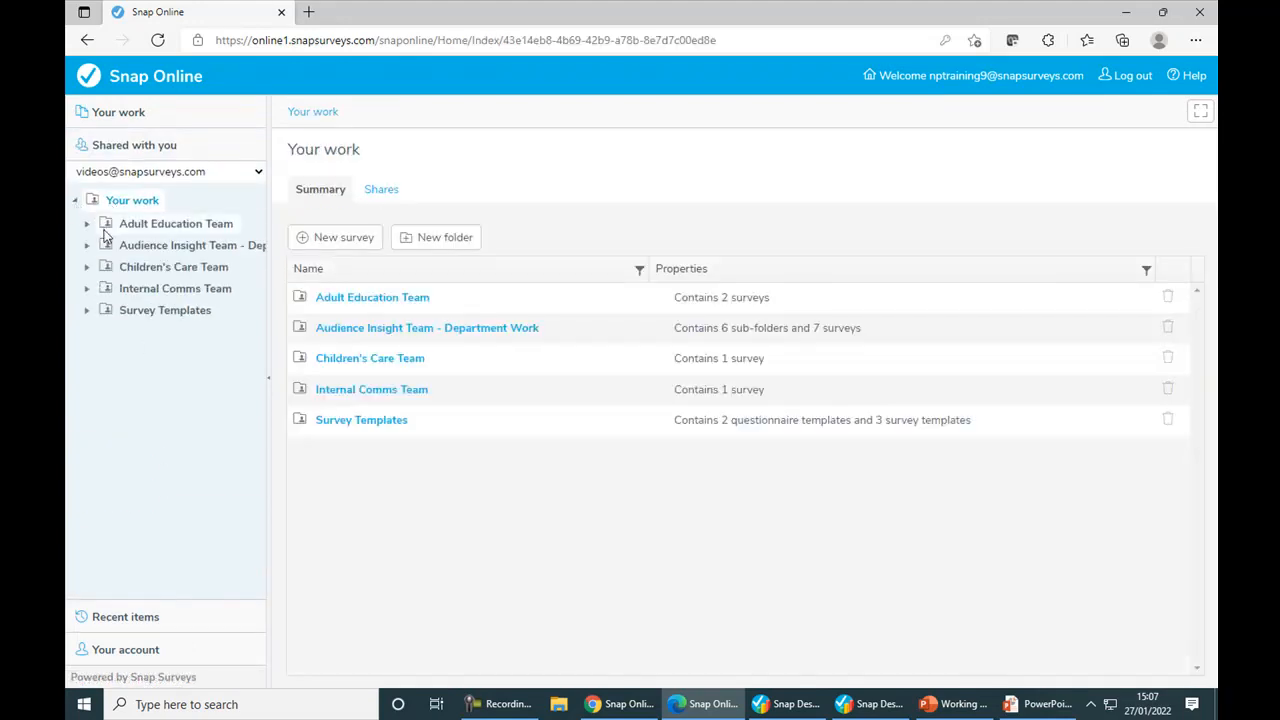
Step: Open the FC Bath Football Club survey in the account's own Personal folder and check its shares
click(124, 118)
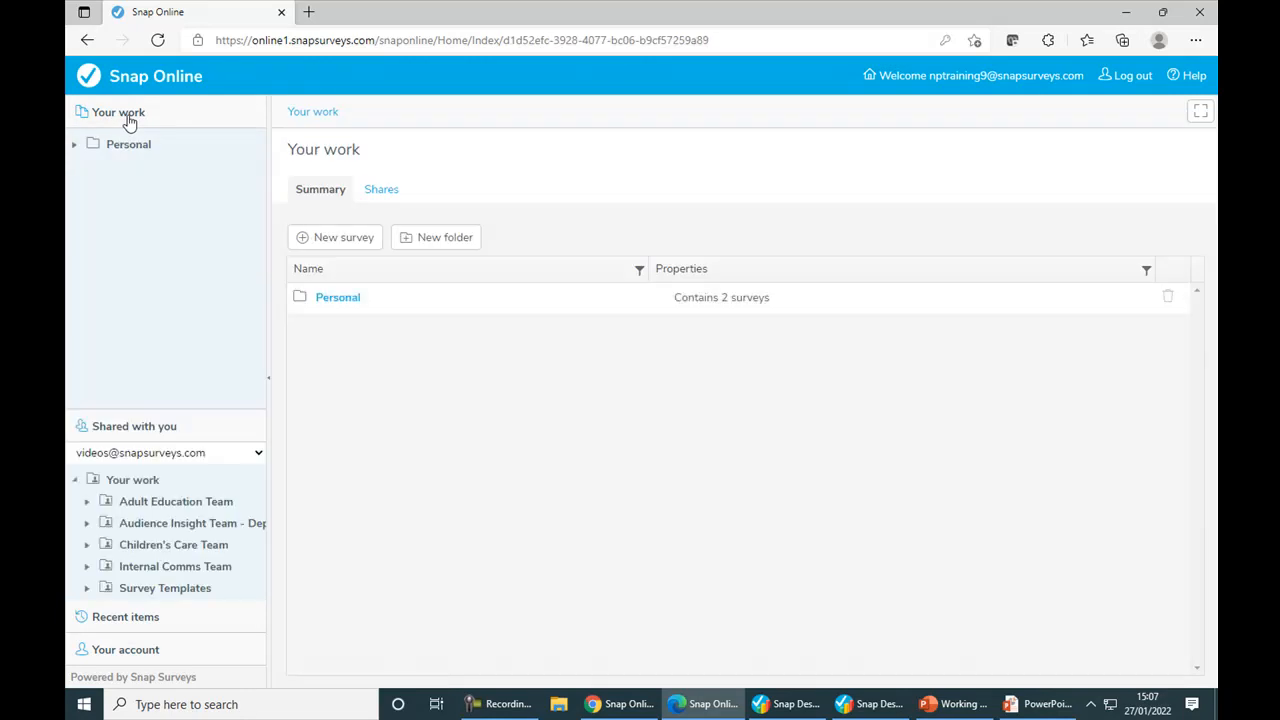
click(338, 297)
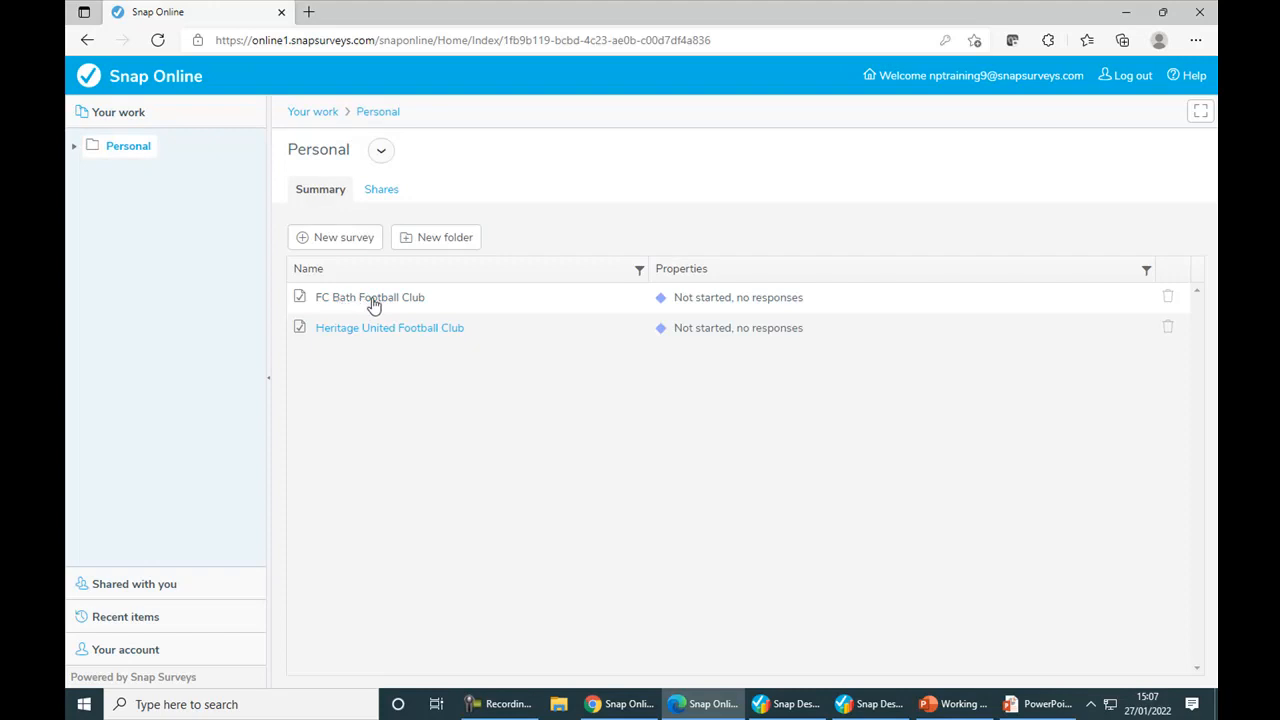
click(373, 305)
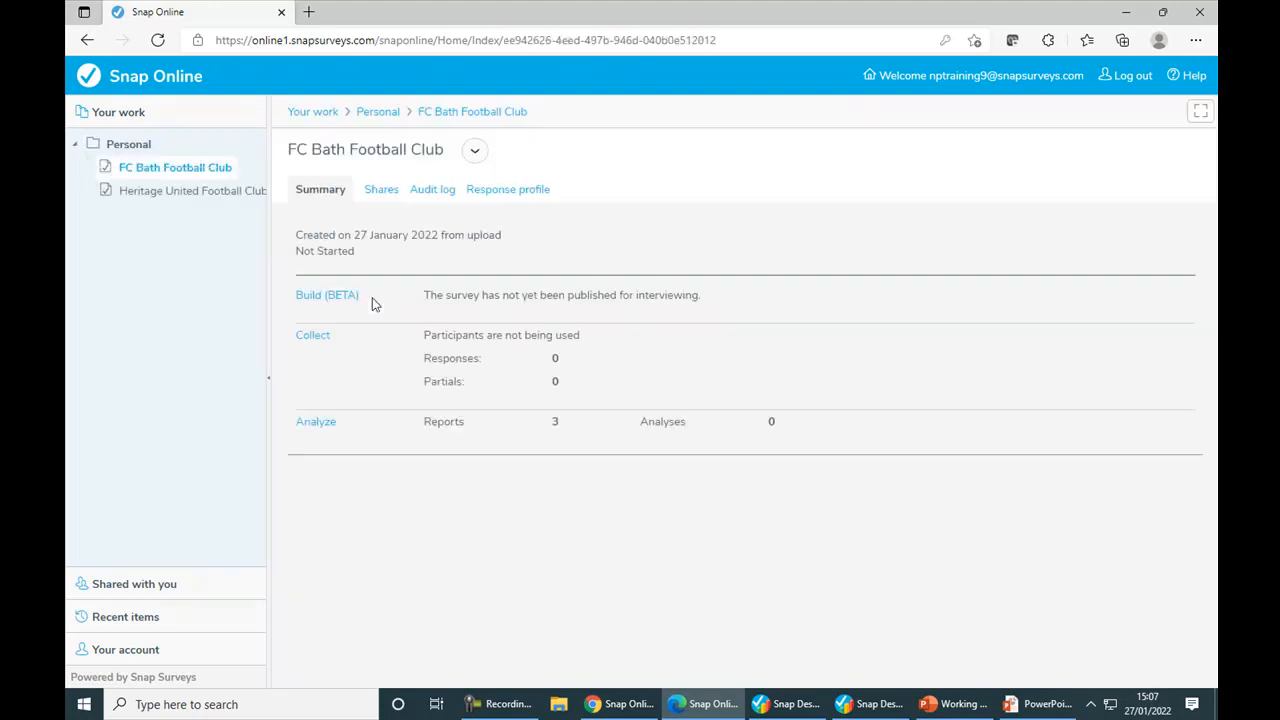
click(391, 193)
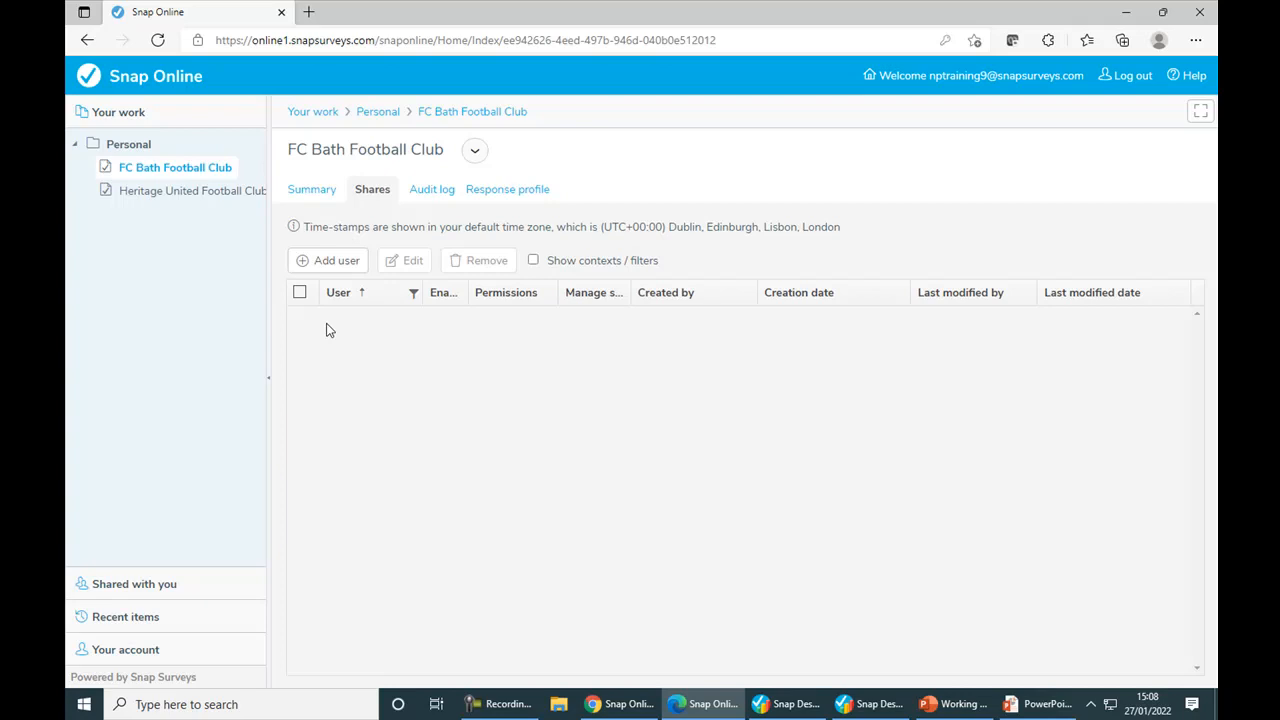
Step: Switch to Chrome and create a folder named Interviewers A inside the shared Adult Education Team folder
click(613, 703)
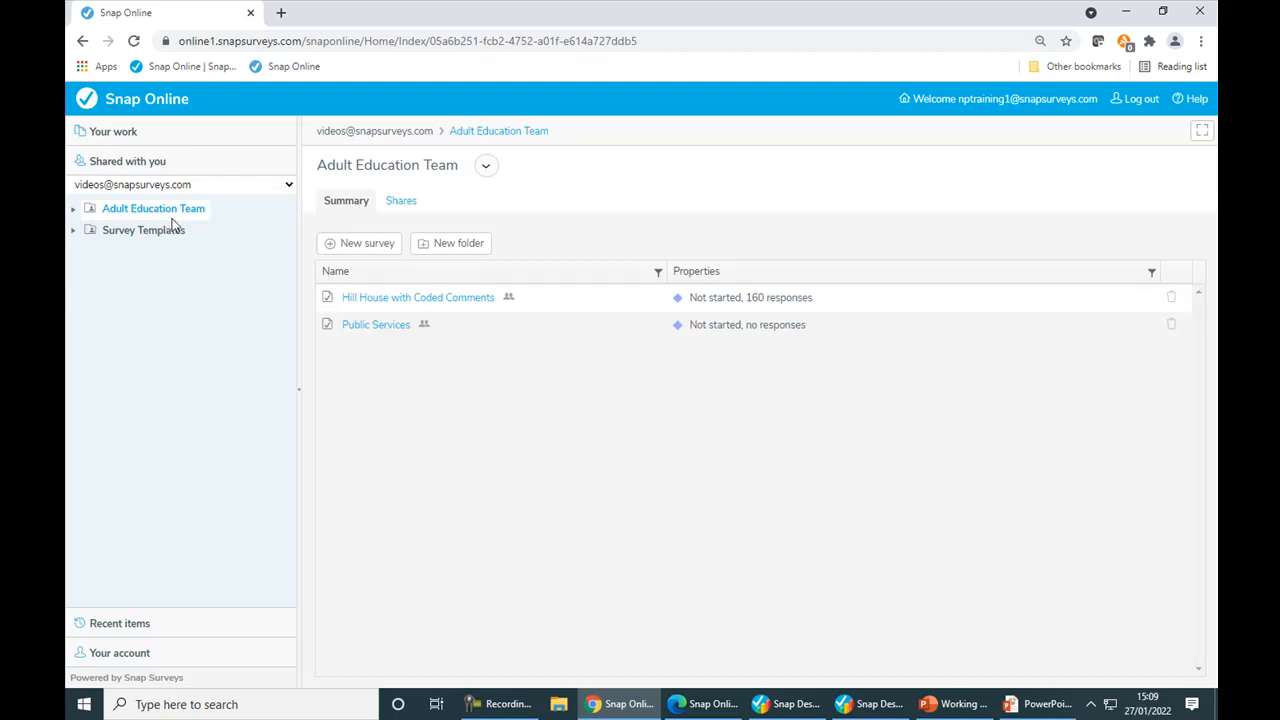
click(463, 255)
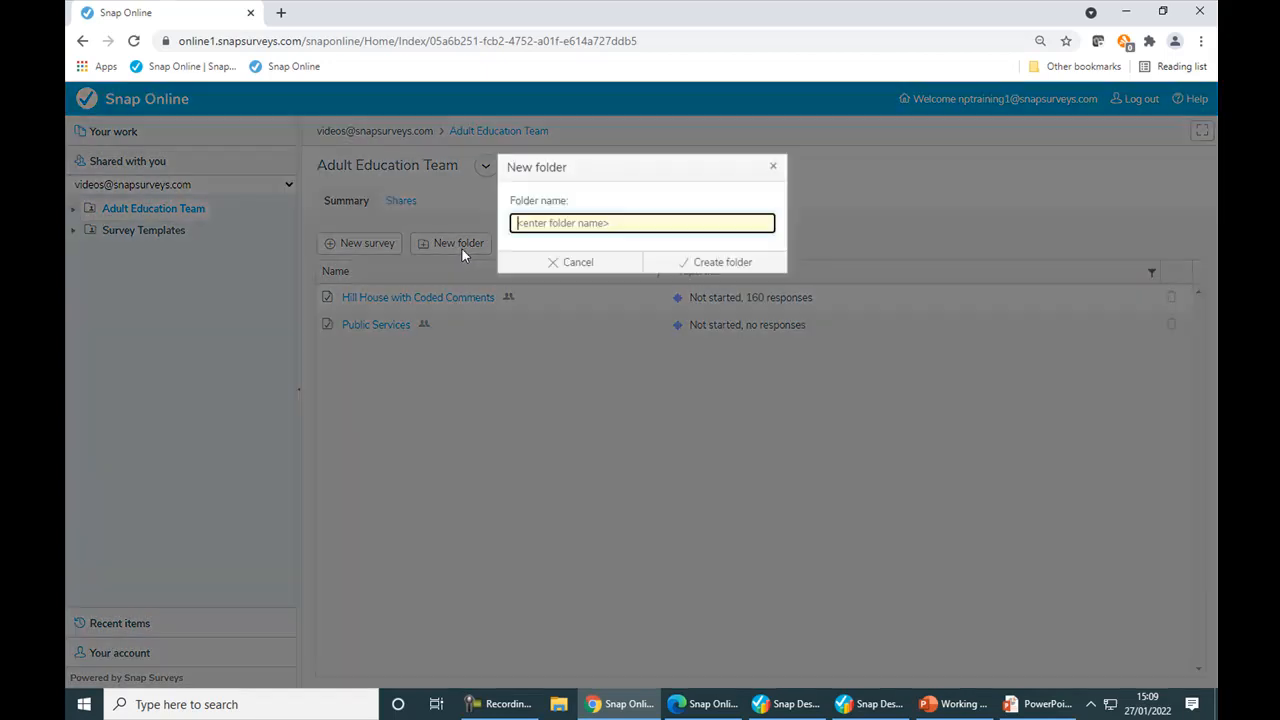
text(Interviewers A)
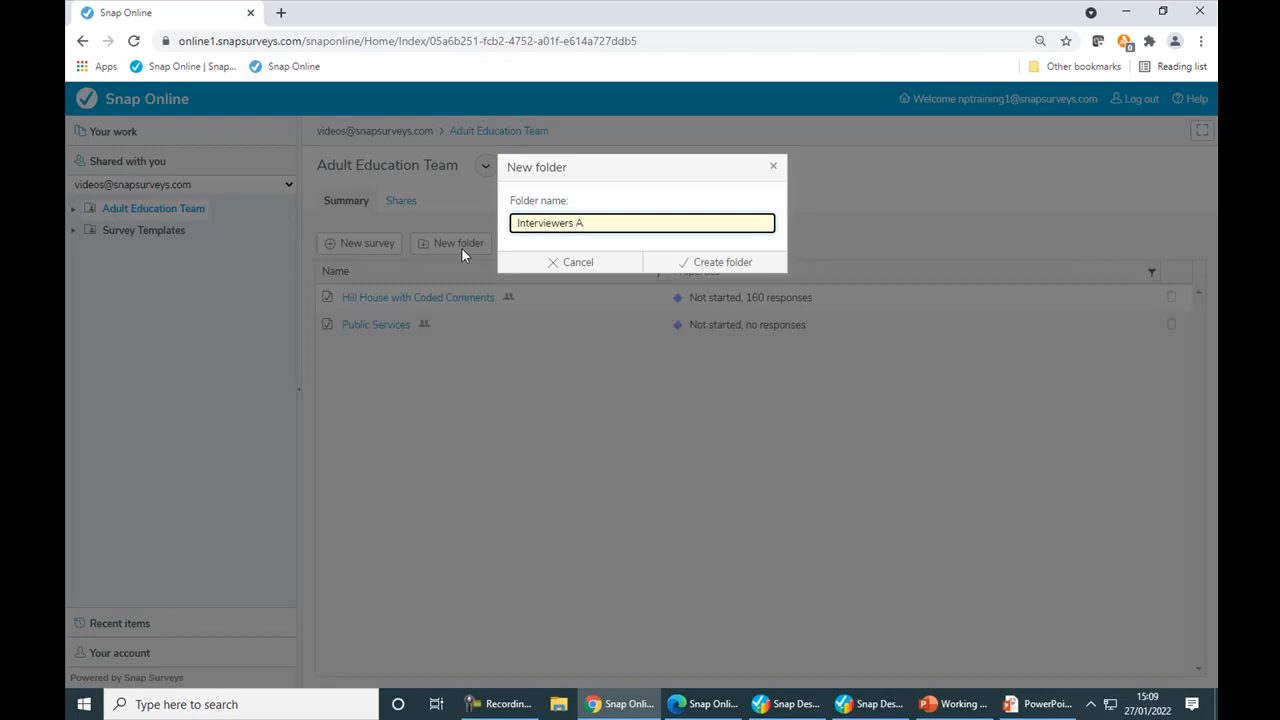
click(675, 262)
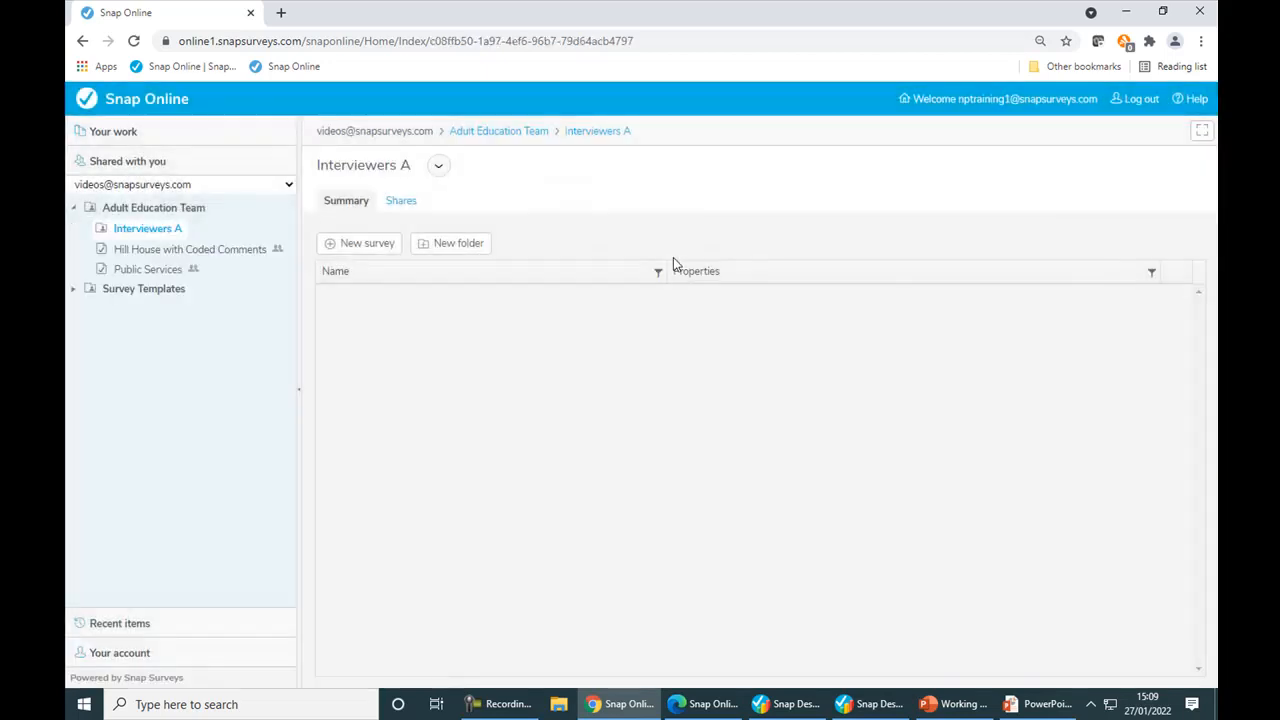
Step: Create a second folder named Interviewers B inside the Adult Education Team folder
click(162, 211)
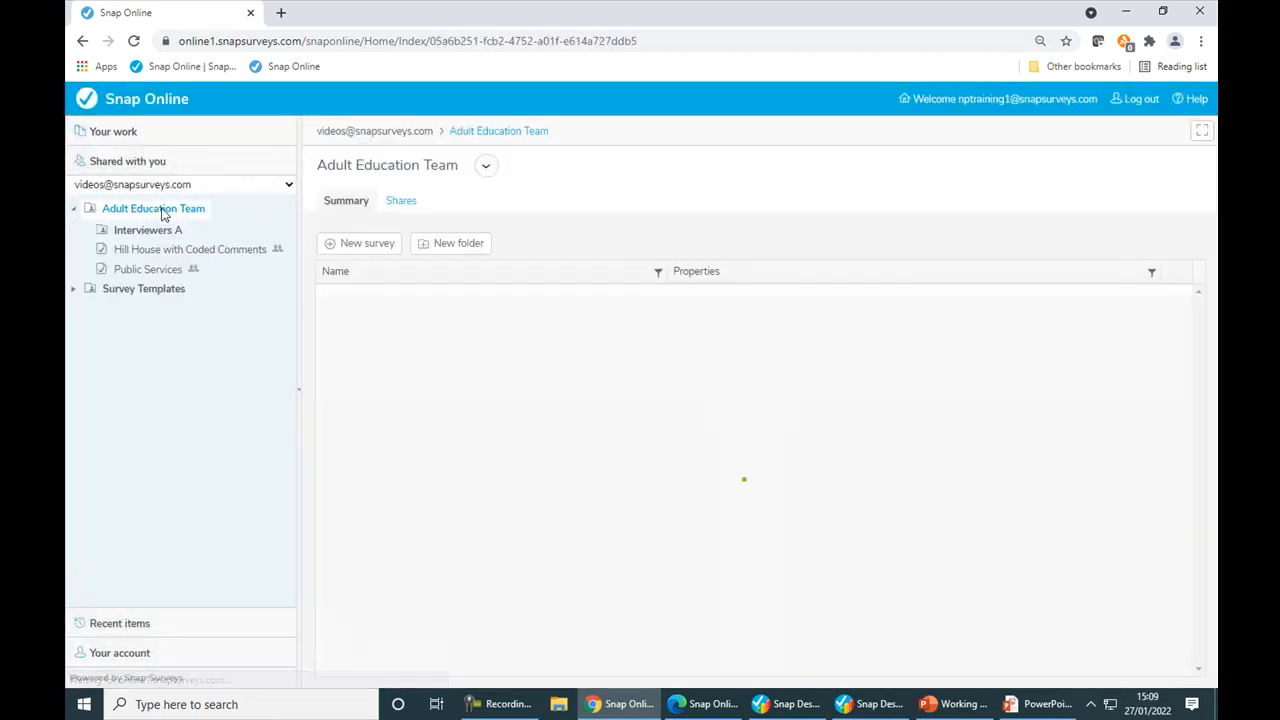
click(466, 249)
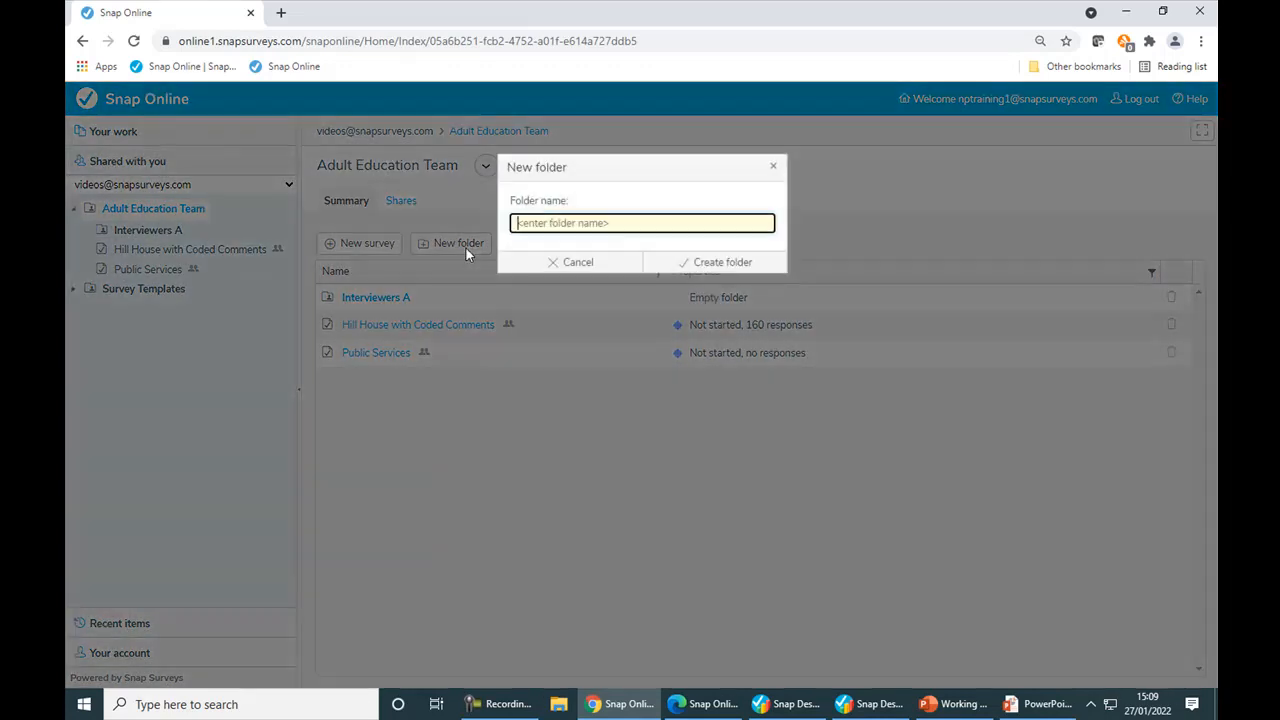
text(Interviewers B)
click(730, 264)
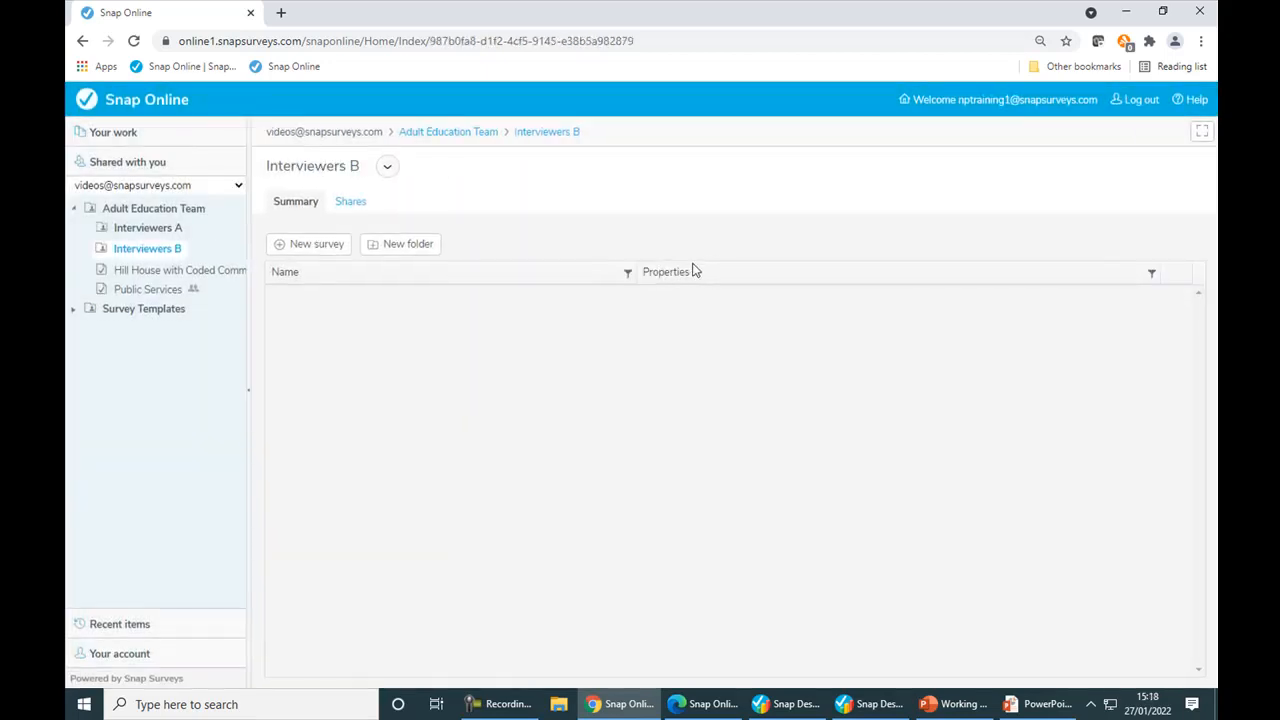
Step: Move the Hill House with Coded Comments survey into Interviewers A and the Public Services survey into Interviewers B
click(143, 270)
drag(143, 270, 145, 233)
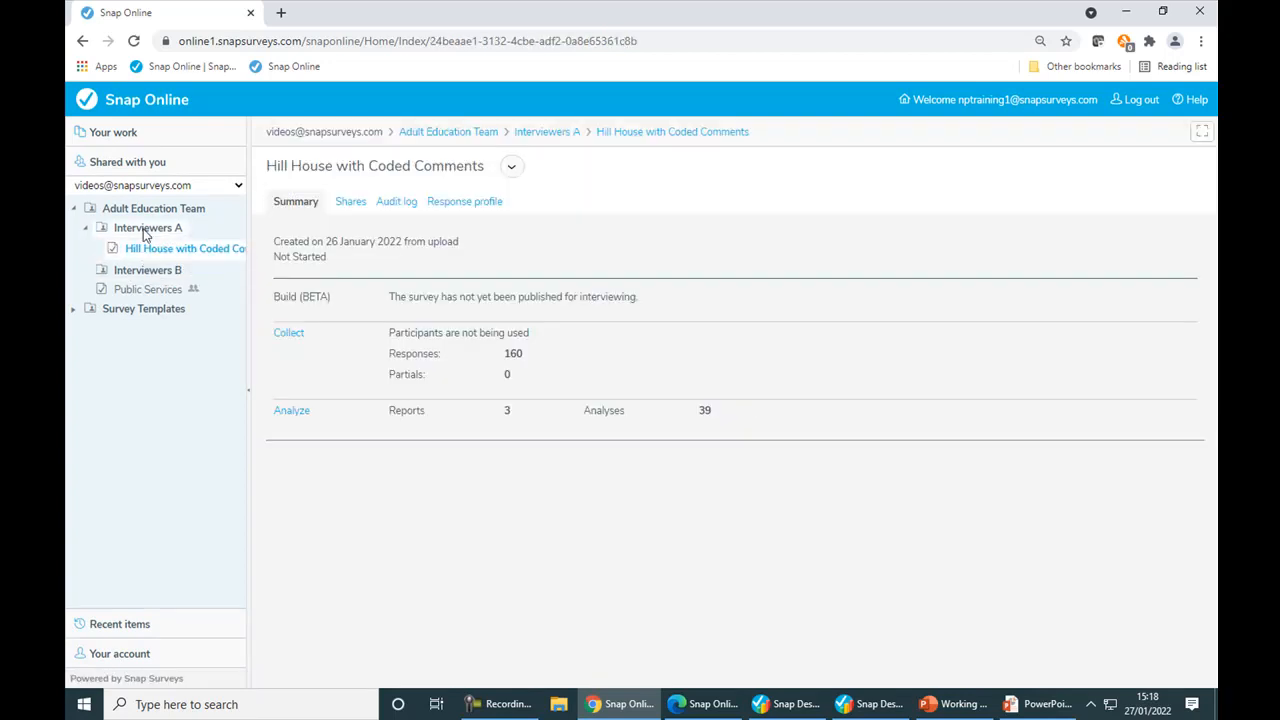
click(140, 290)
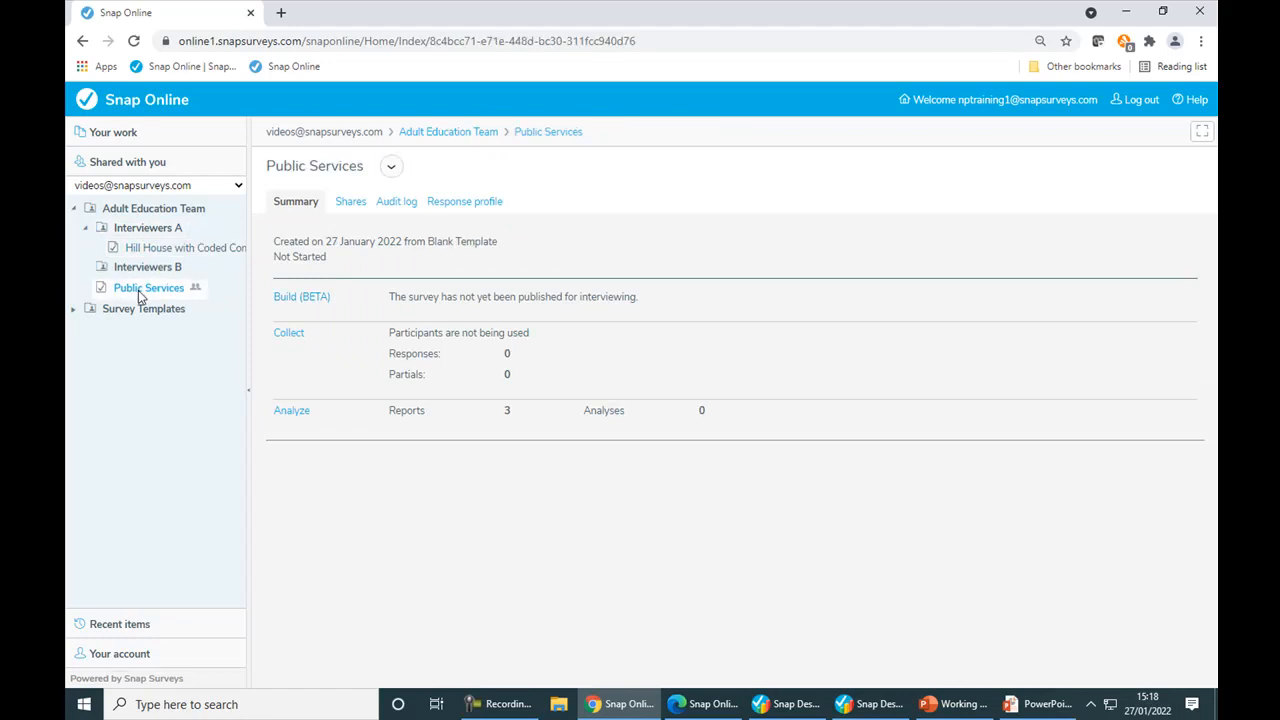
drag(140, 295, 146, 275)
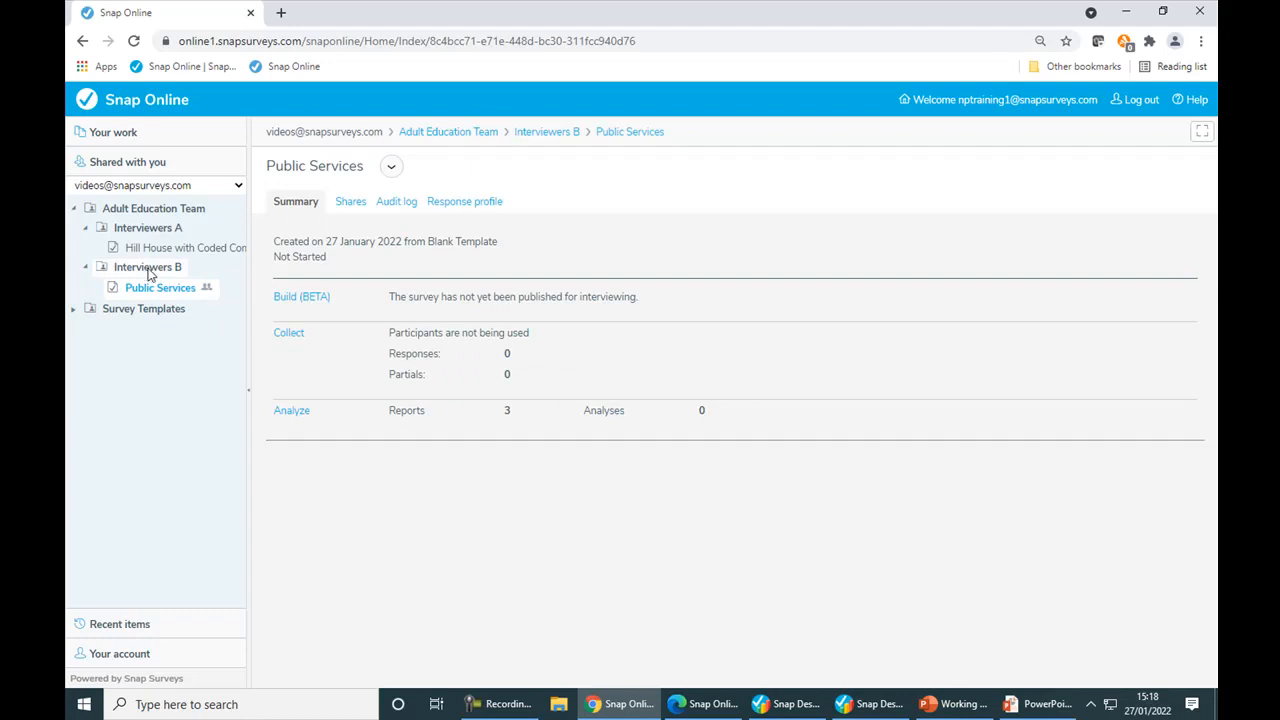
Step: Open the Interviewers A folder and review who it is shared with
click(160, 230)
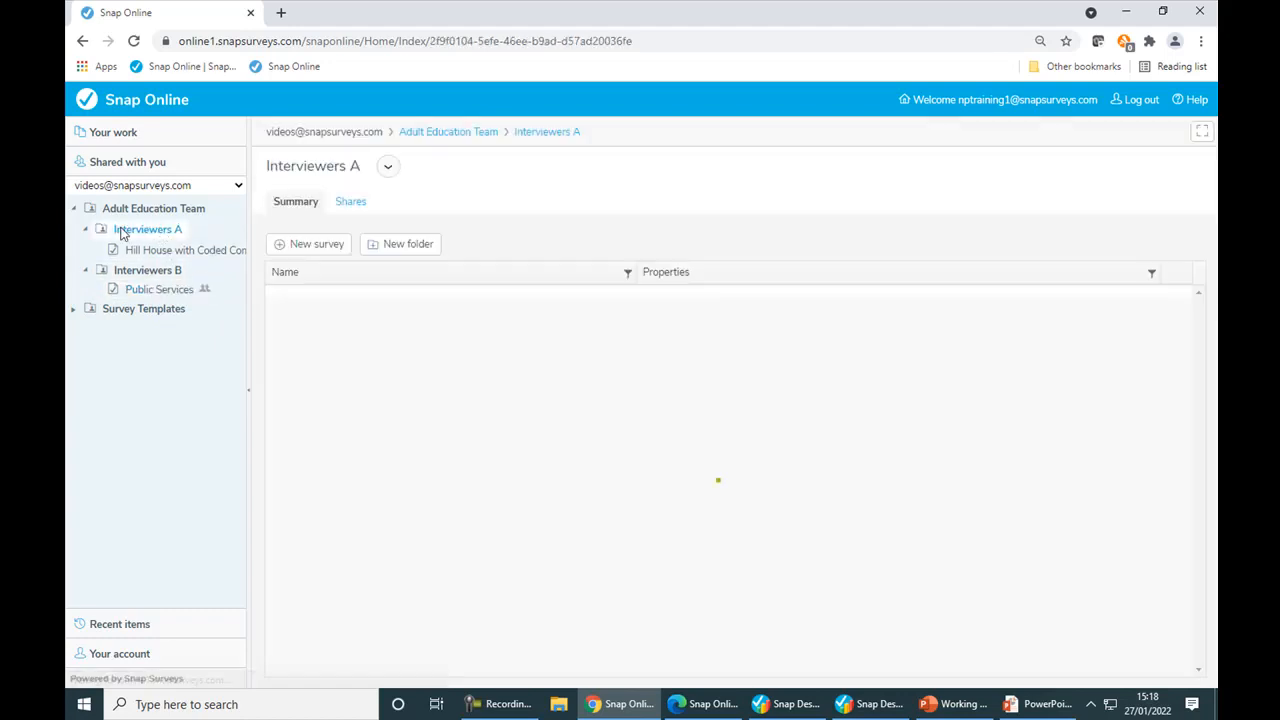
click(158, 249)
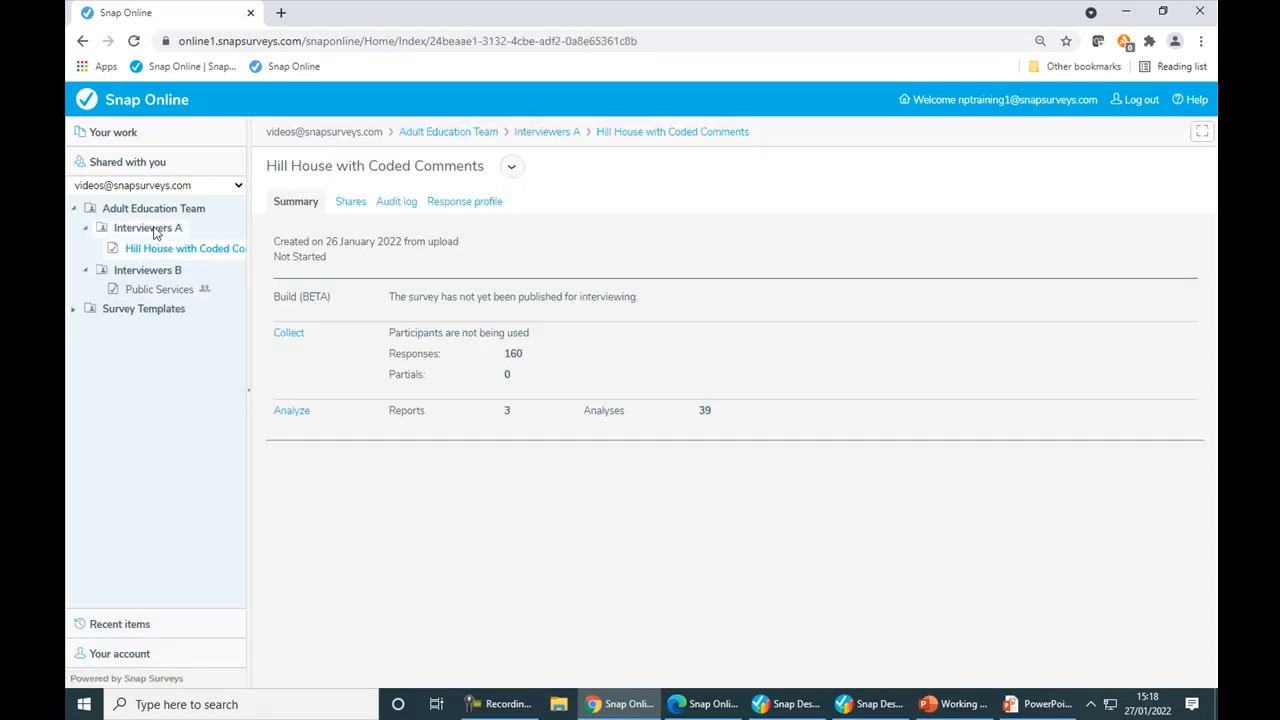
click(155, 232)
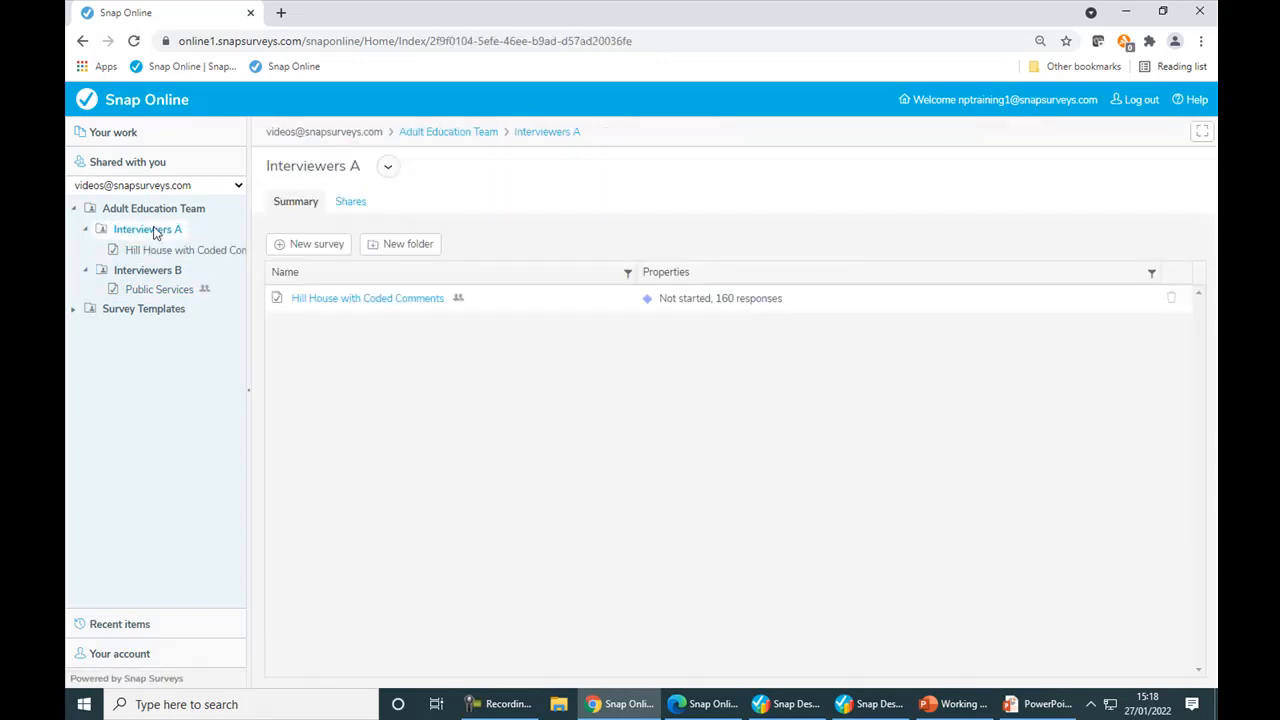
click(354, 204)
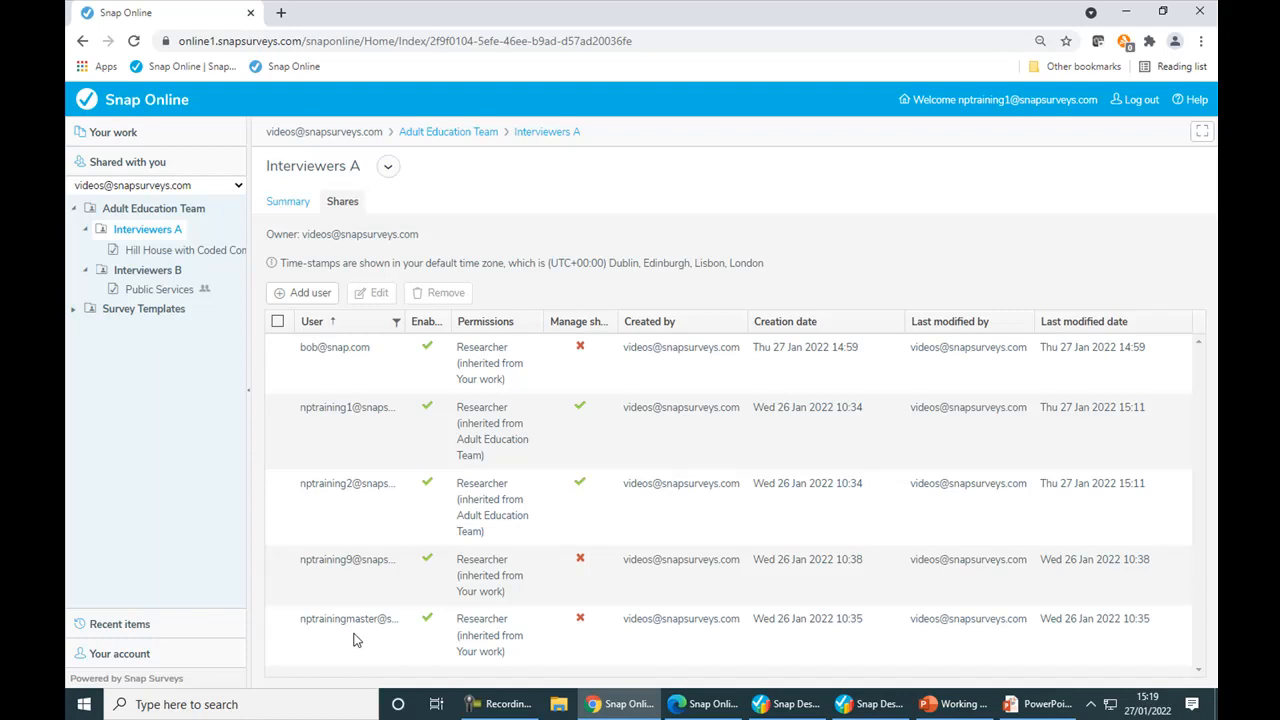
Step: Share the Interviewers A folder with a new user by entering their email address and giving them Interviewer permissions
click(320, 293)
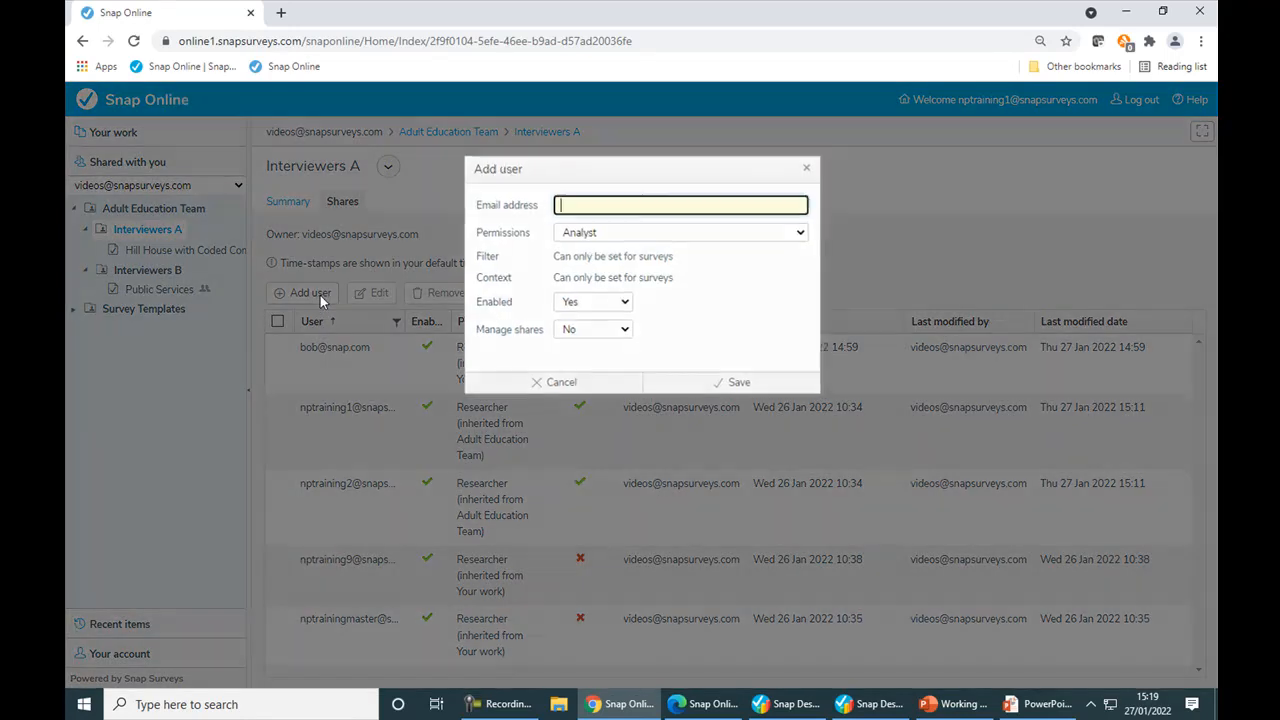
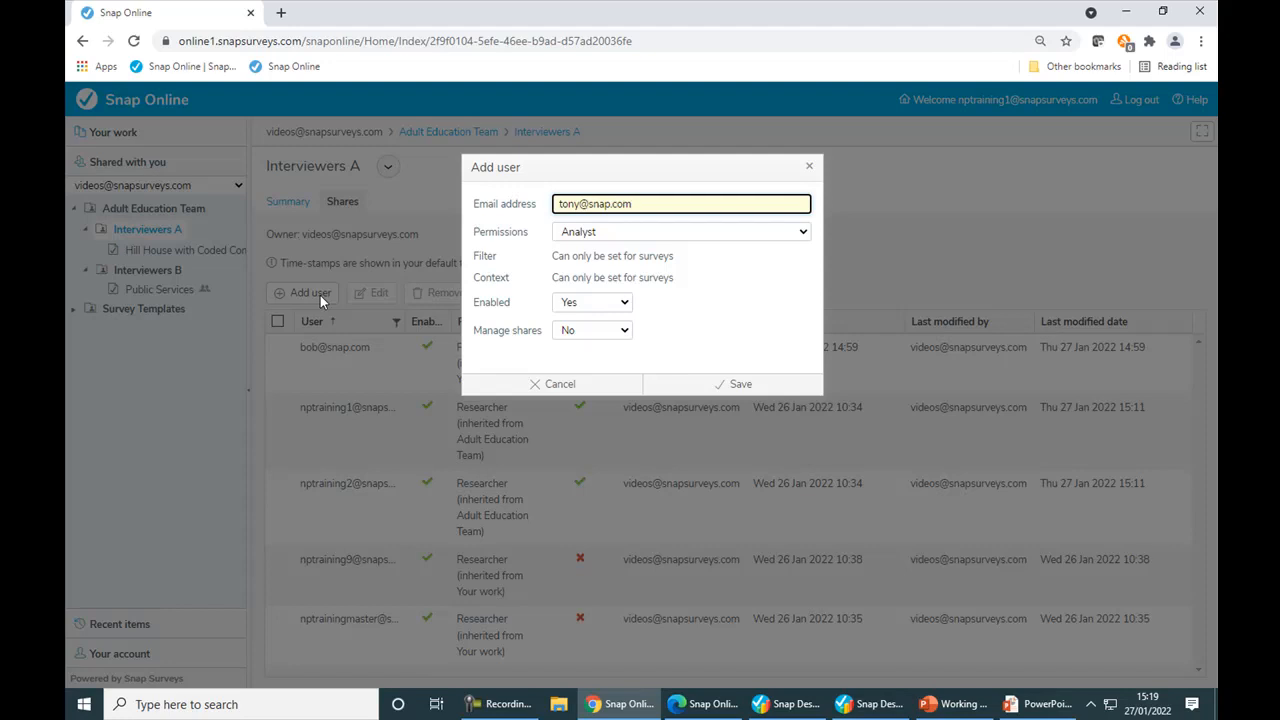
click(608, 233)
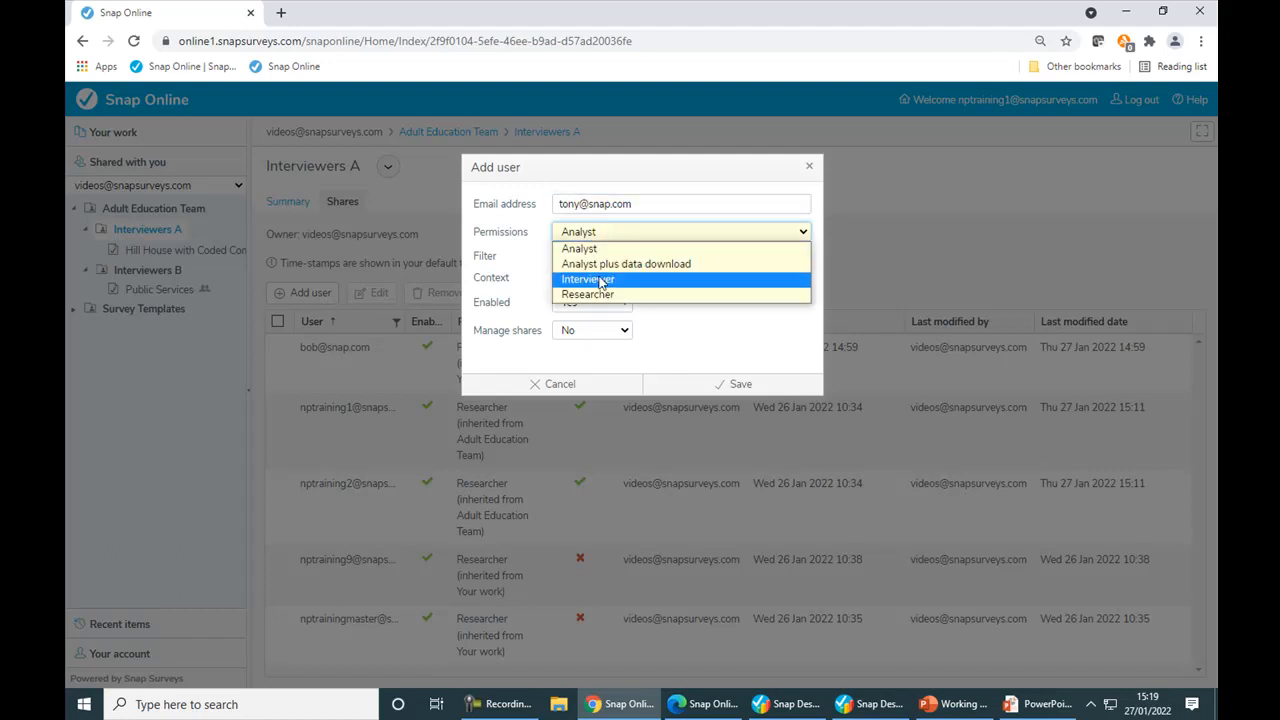
click(601, 281)
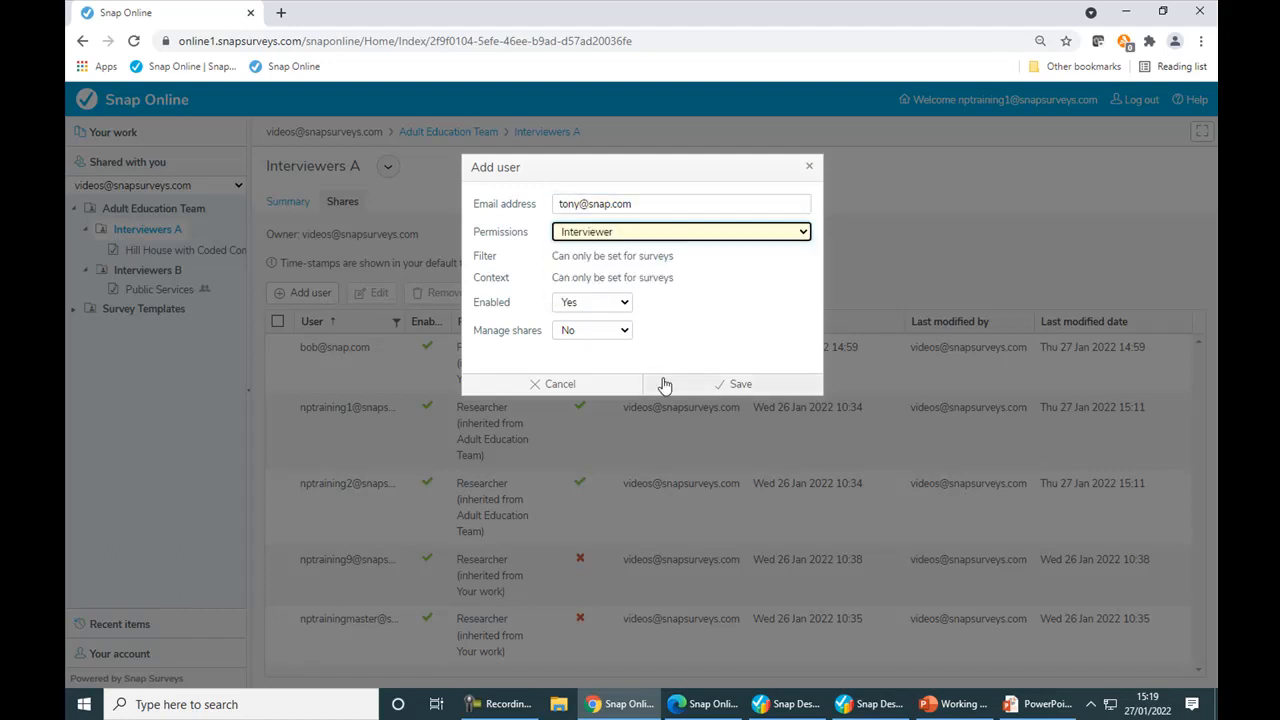
click(709, 383)
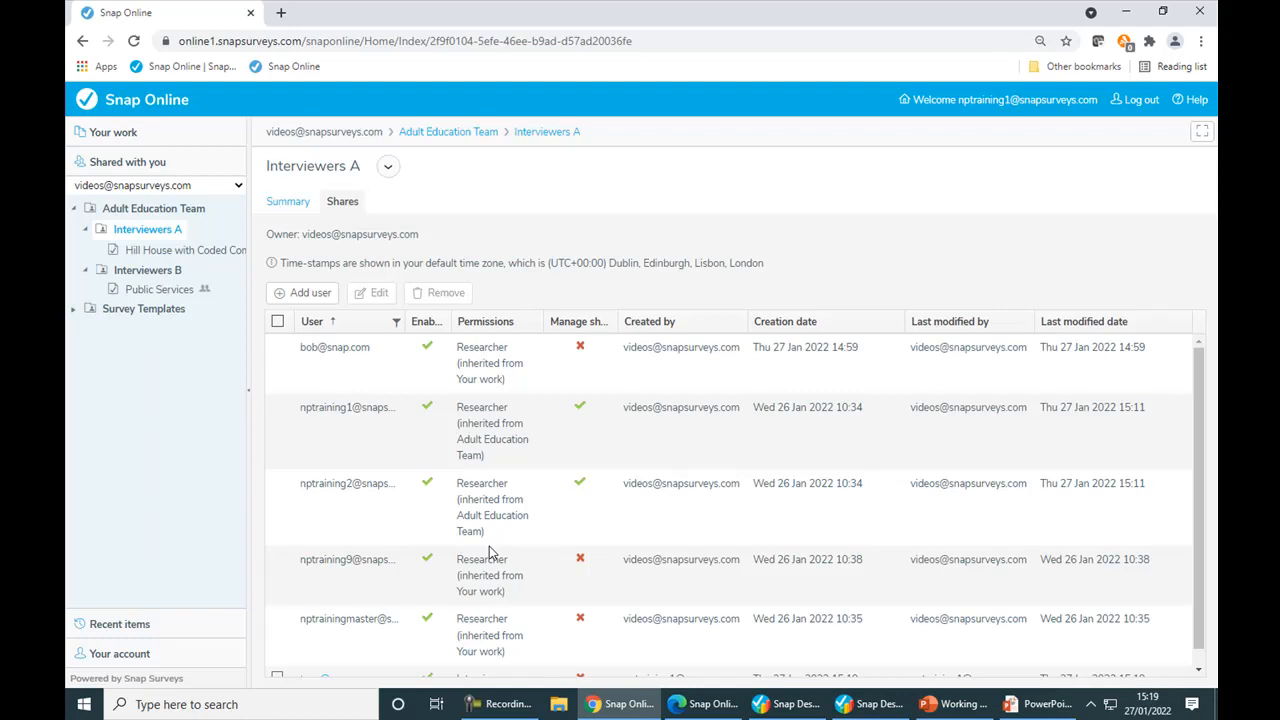
scroll(490, 553, down, 1)
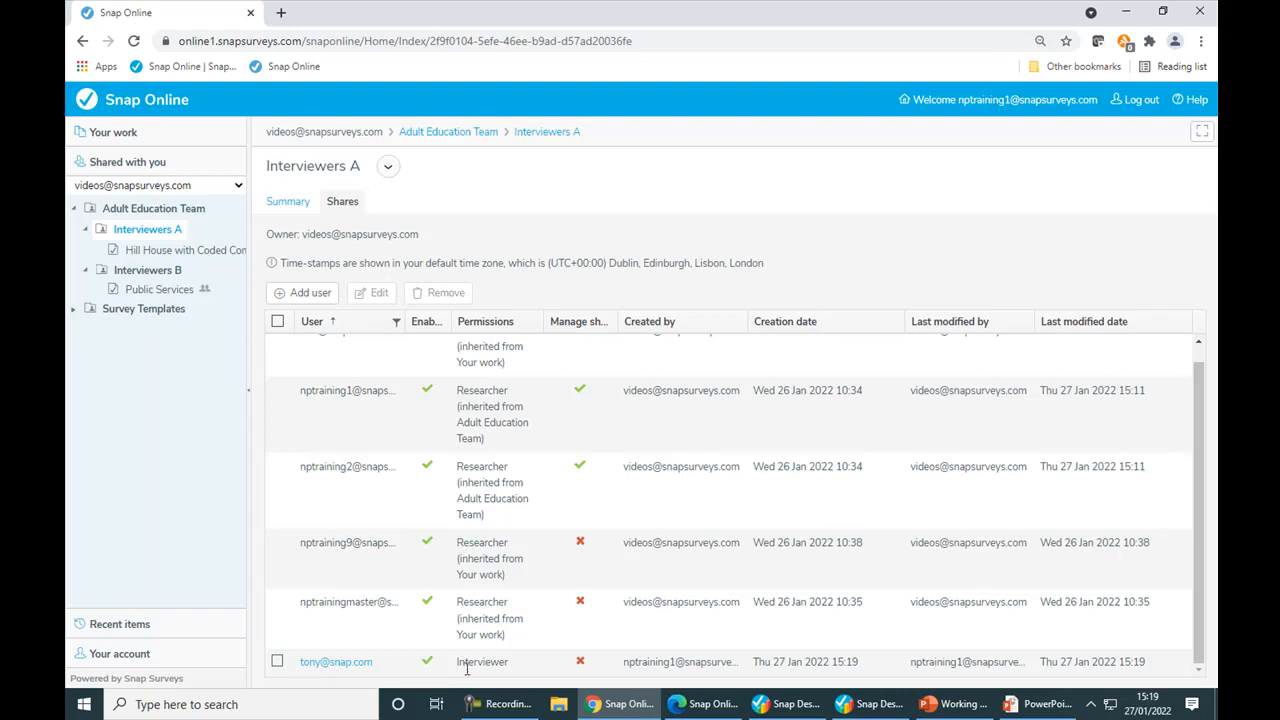
Step: Move the Public Services survey from Interviewers B into the Interviewers A folder
click(153, 290)
drag(148, 293, 150, 246)
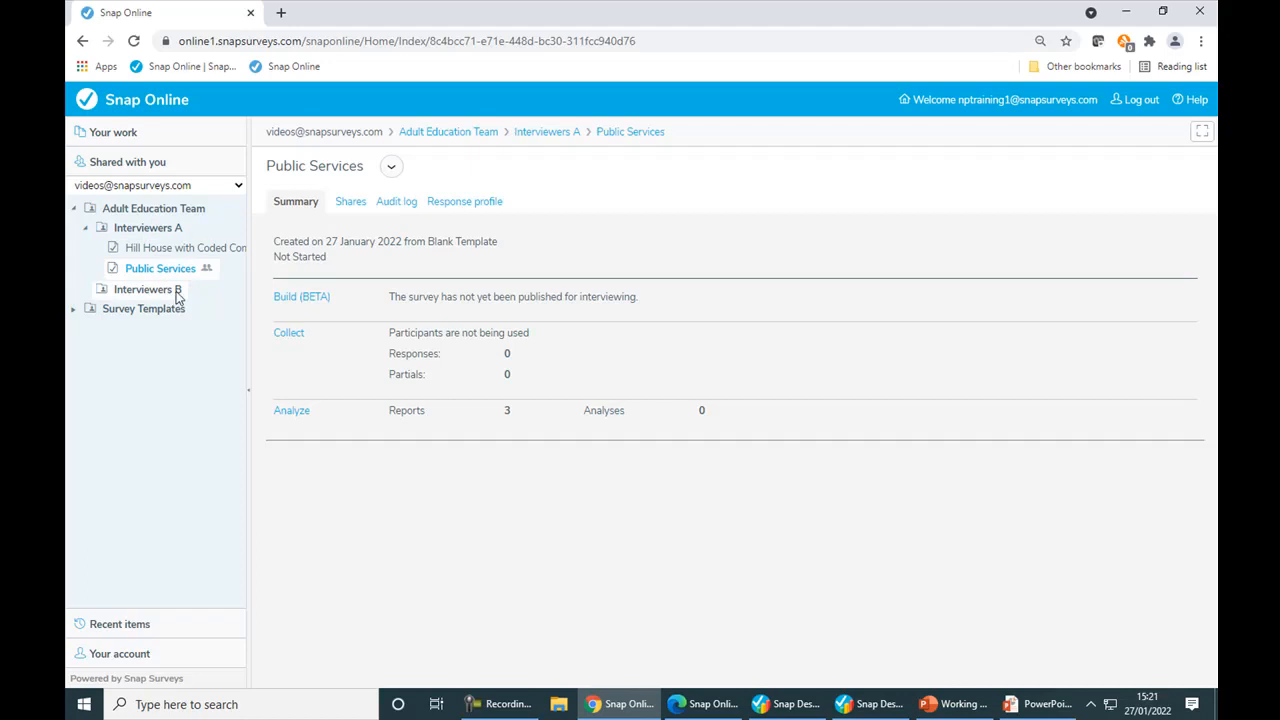
Step: Switch to Edge, log out of the training 9 account and log in with the saved videos account
click(693, 705)
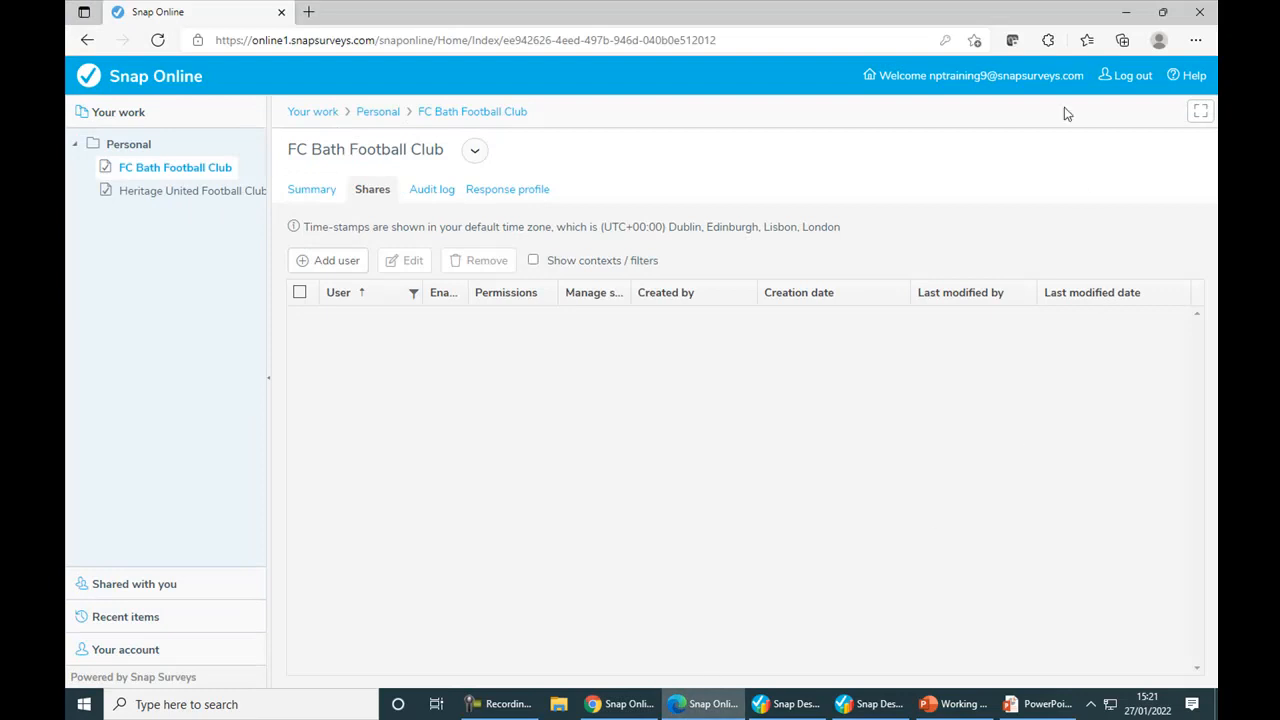
click(1104, 84)
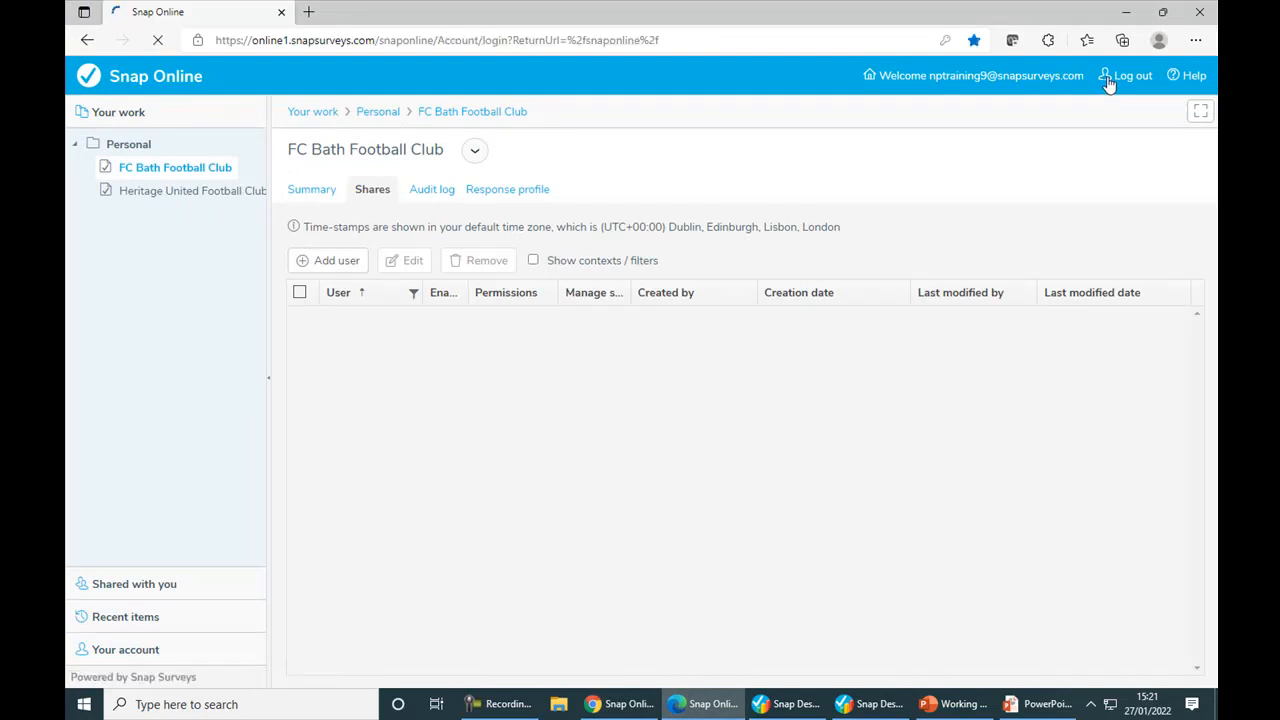
click(723, 213)
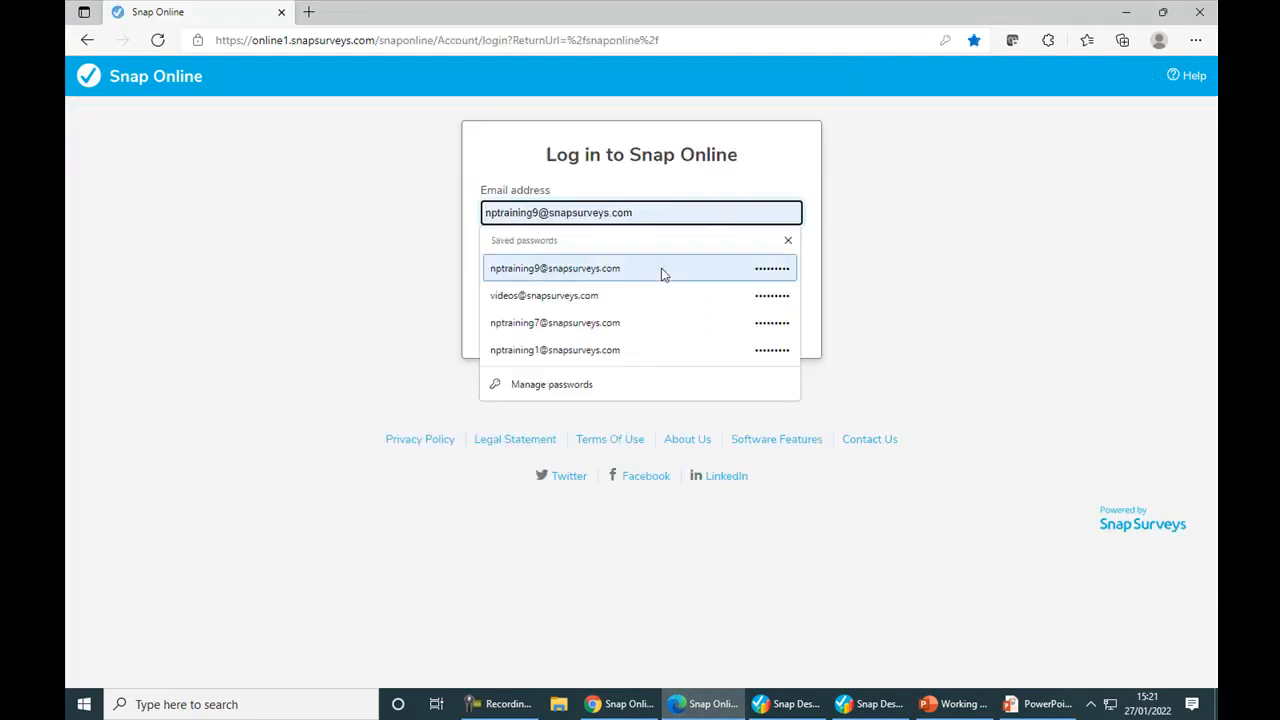
click(607, 300)
click(651, 338)
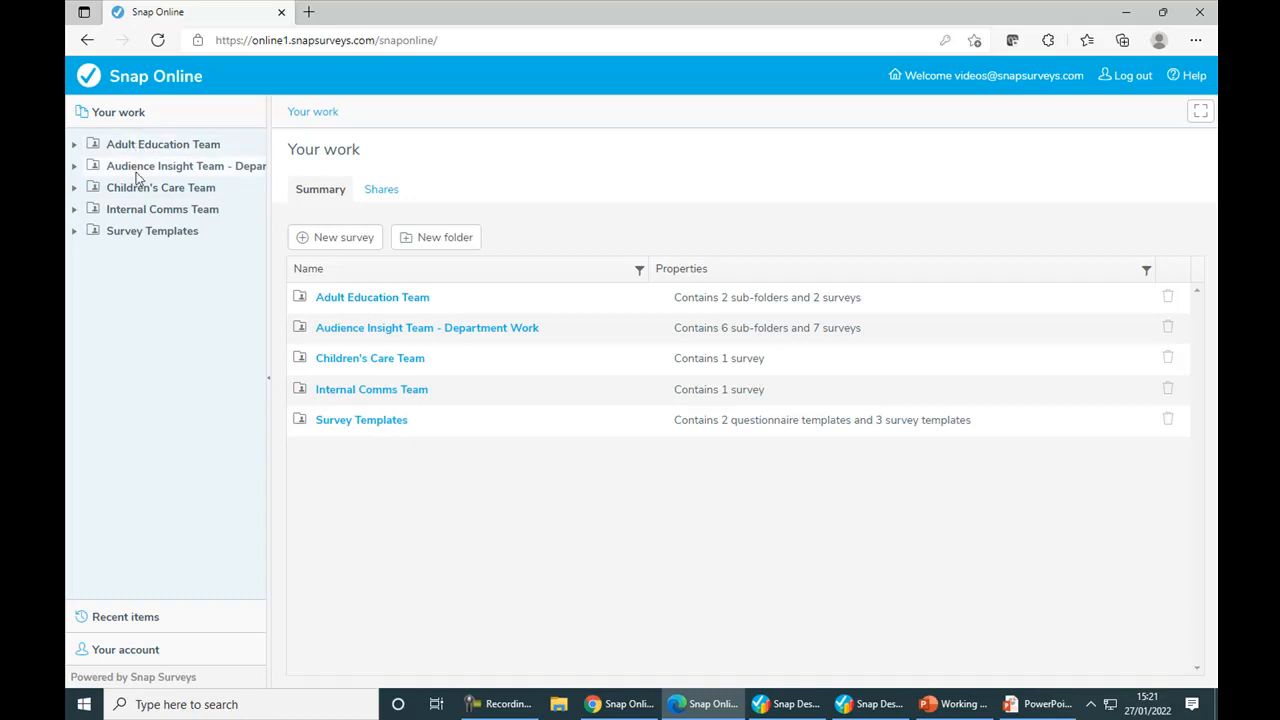
Step: Expand the Survey Templates folder in a widened folder tree and review the folder's shares
click(74, 231)
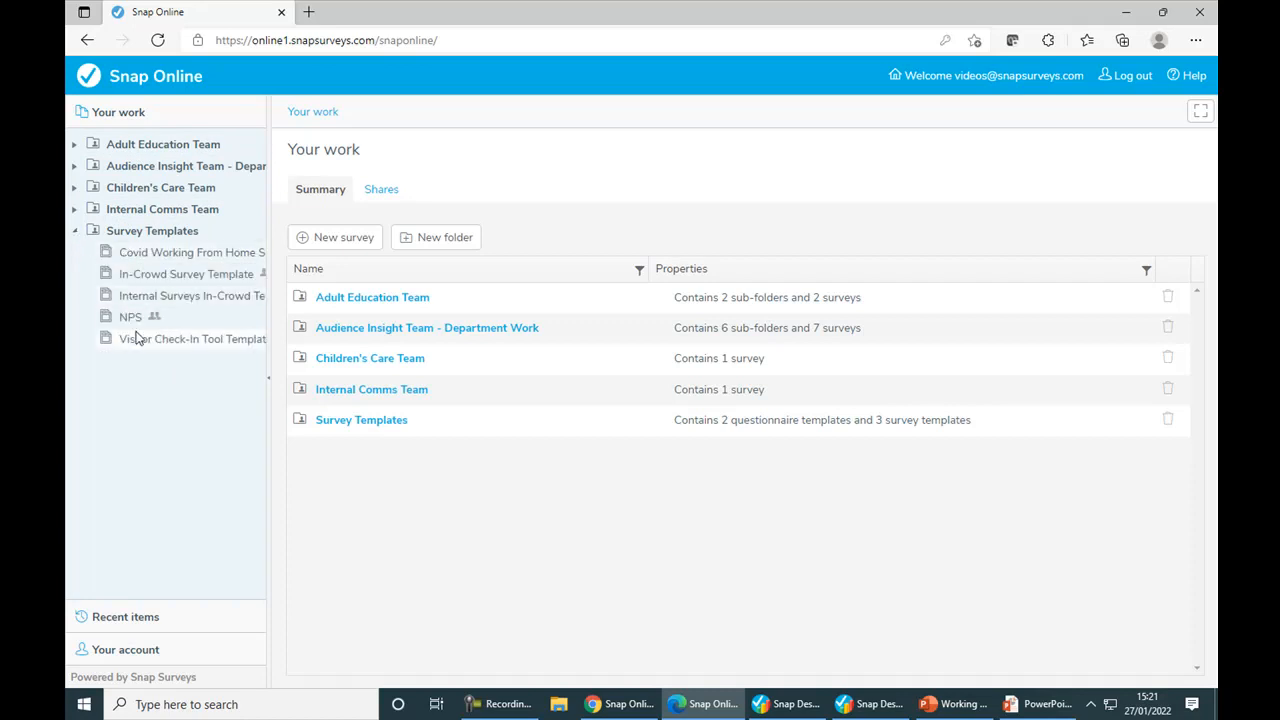
drag(268, 311, 377, 311)
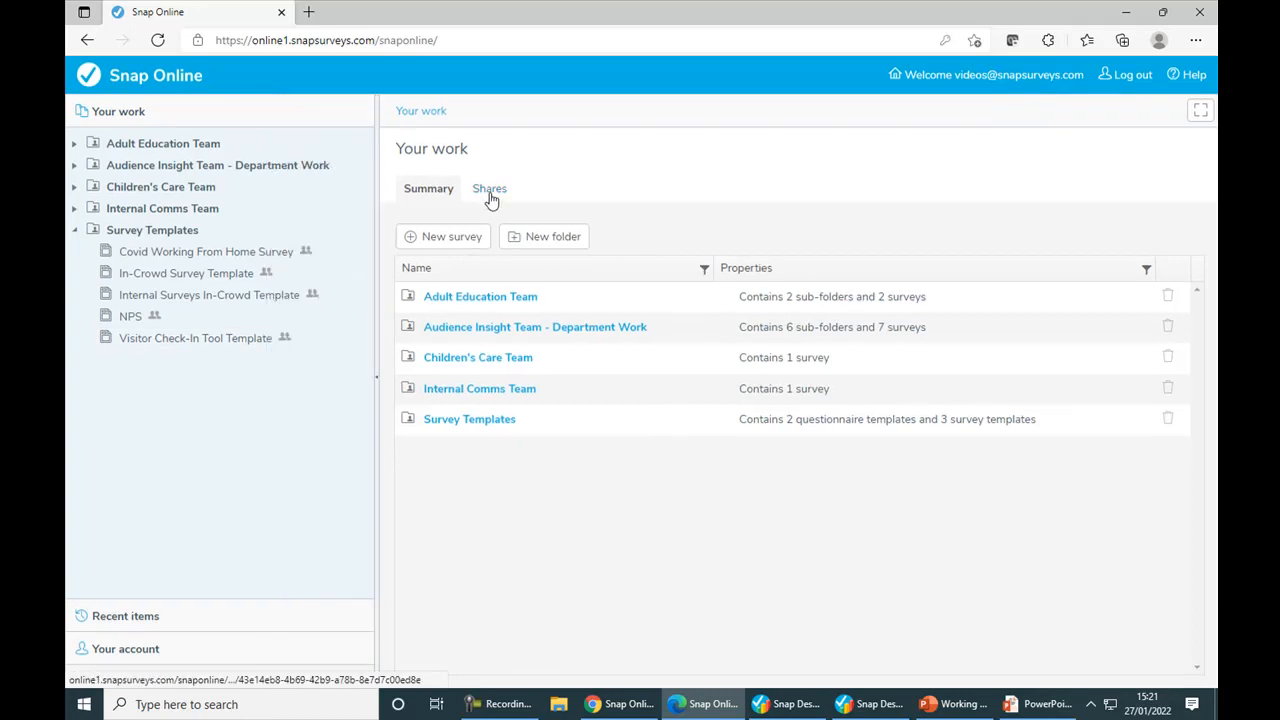
click(190, 232)
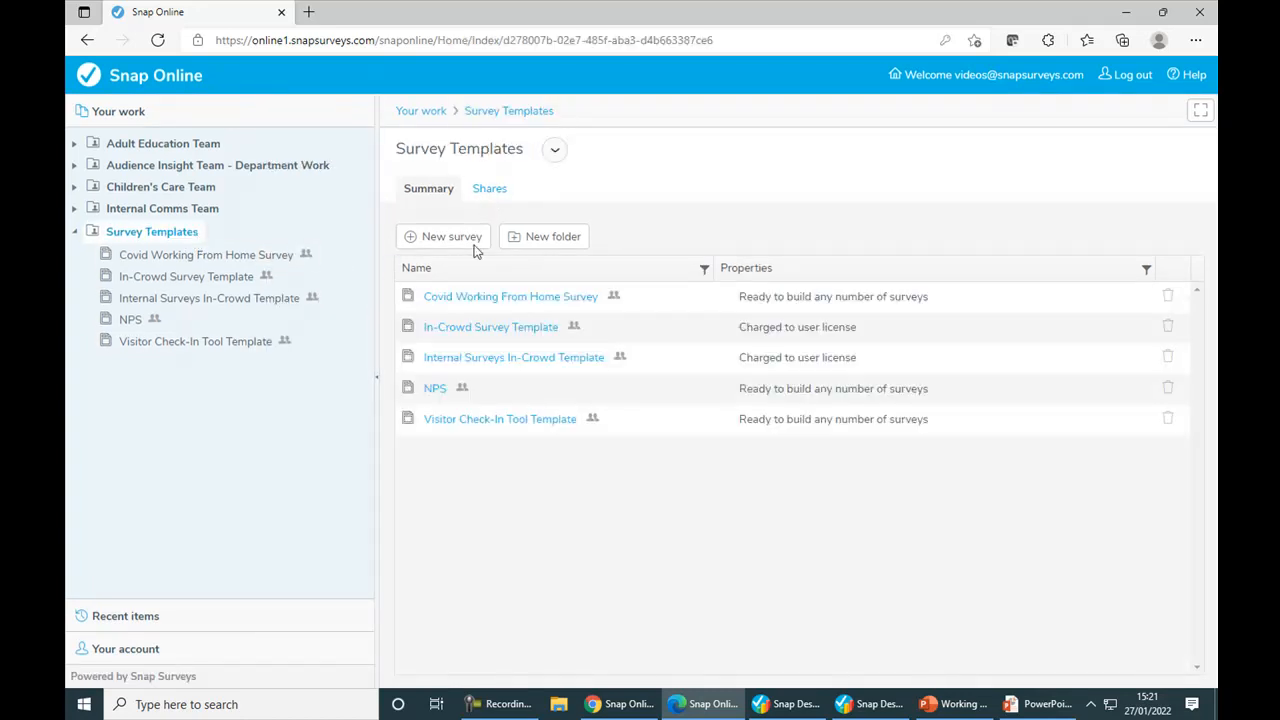
click(490, 190)
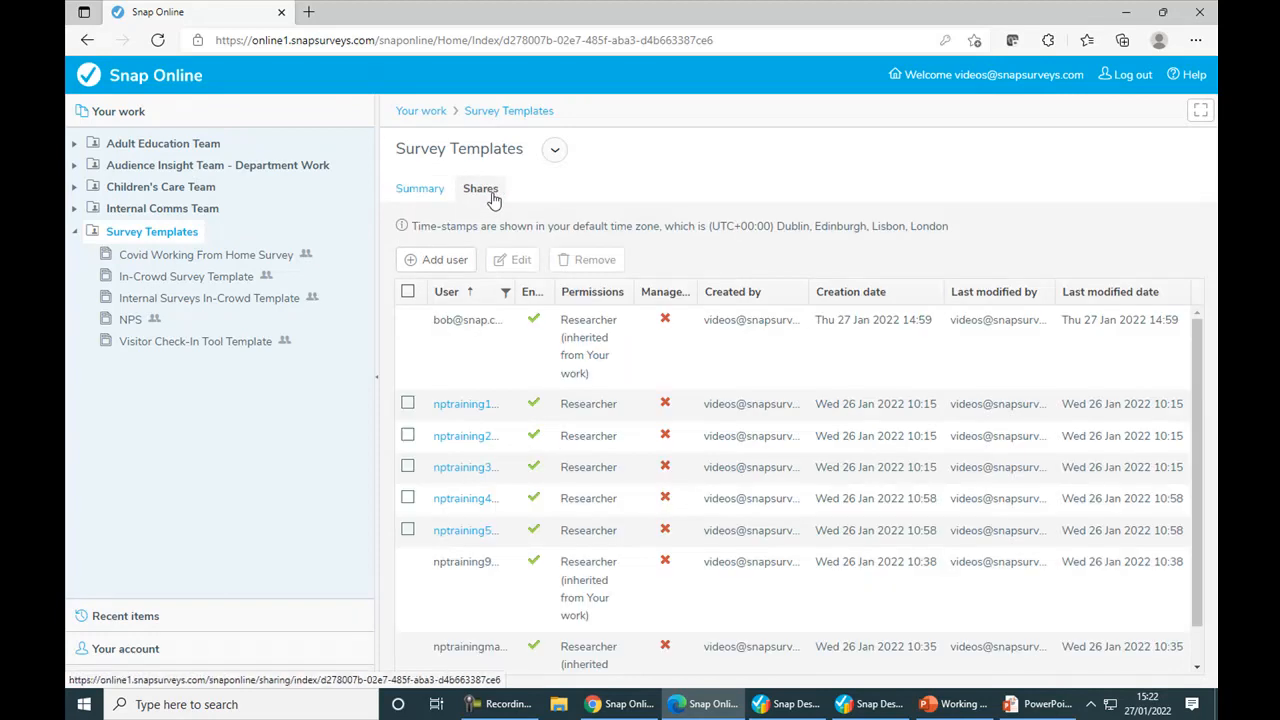
scroll(500, 375, down, 1)
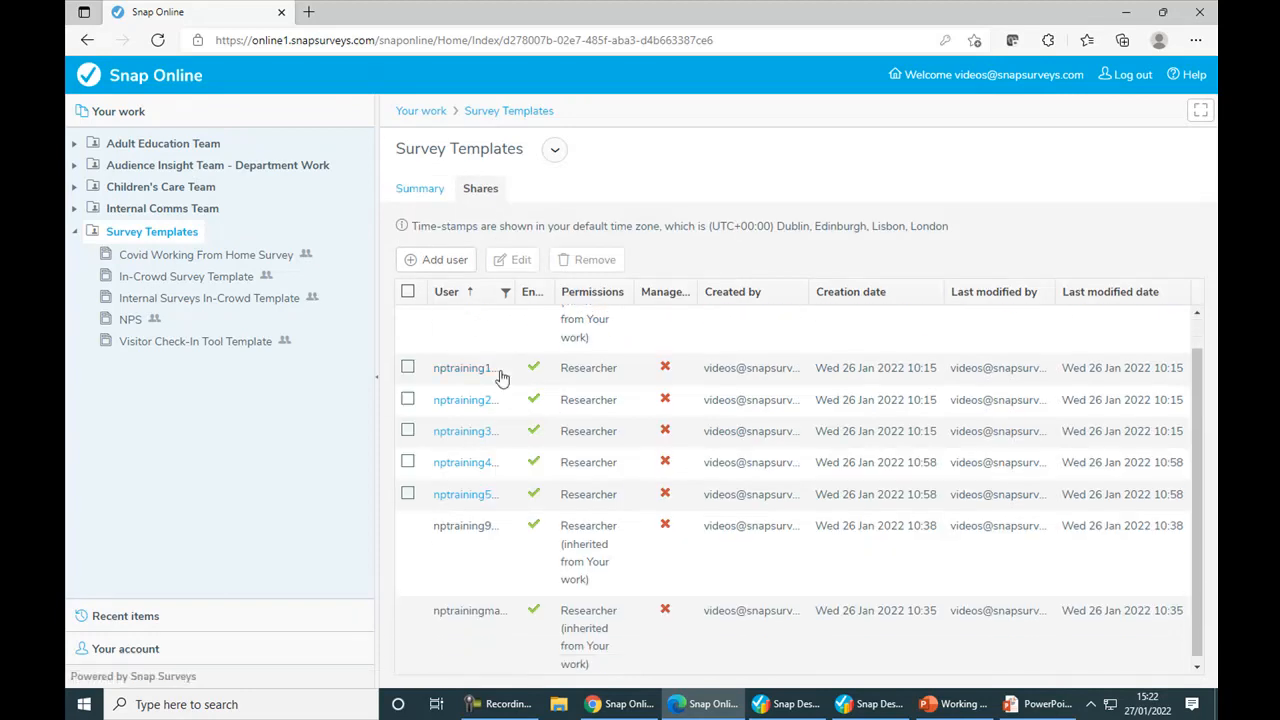
scroll(502, 412, up, 1)
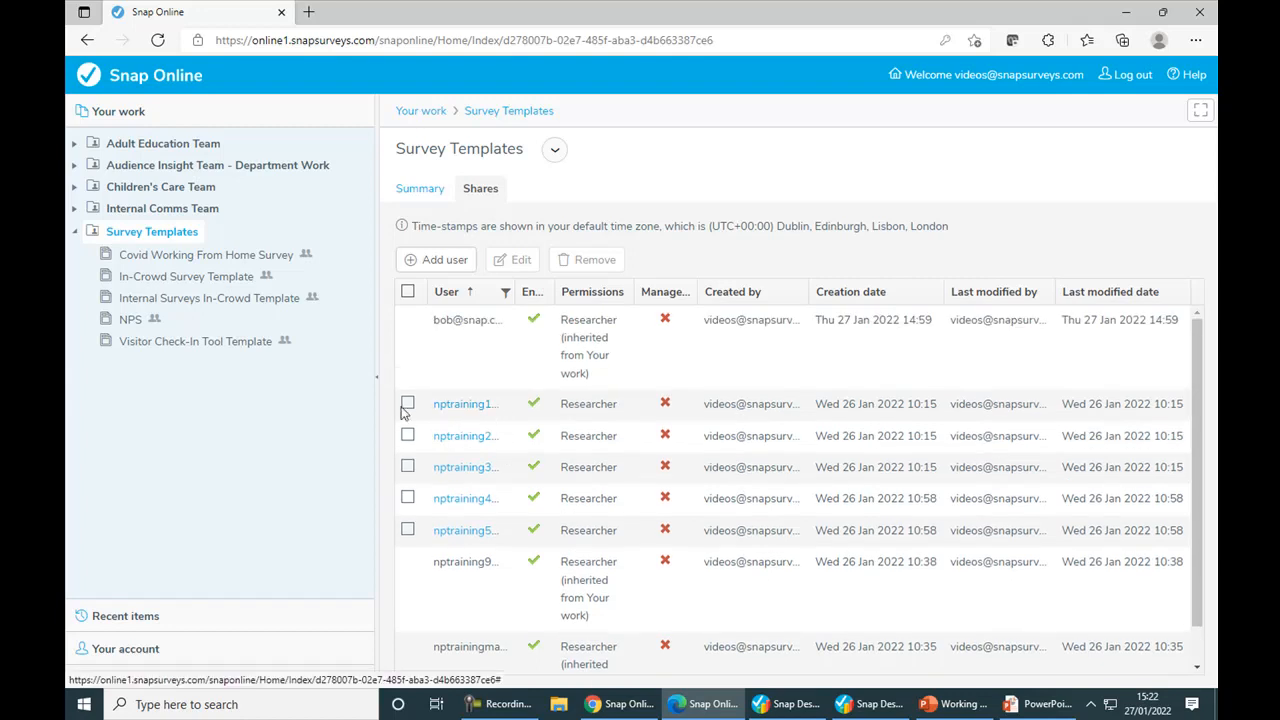
Step: Open the shares of the In-Crowd Survey Template and widen the User column to read the full addresses
click(173, 285)
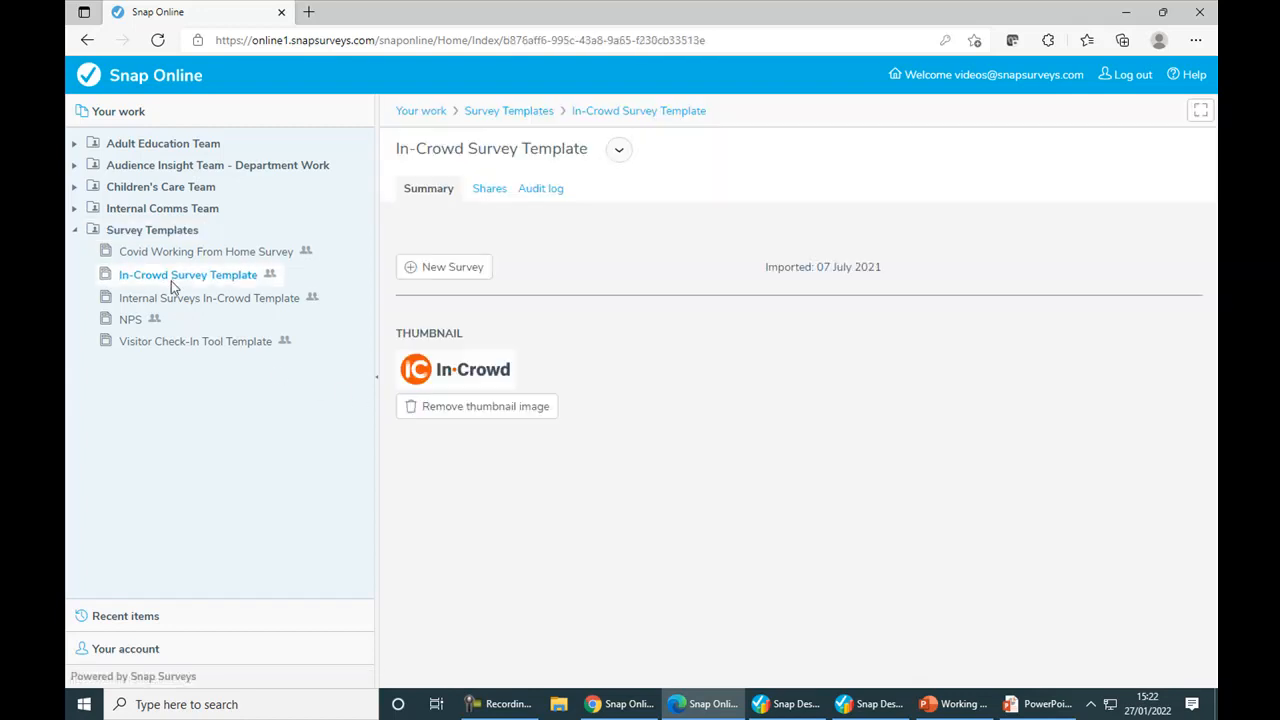
click(489, 189)
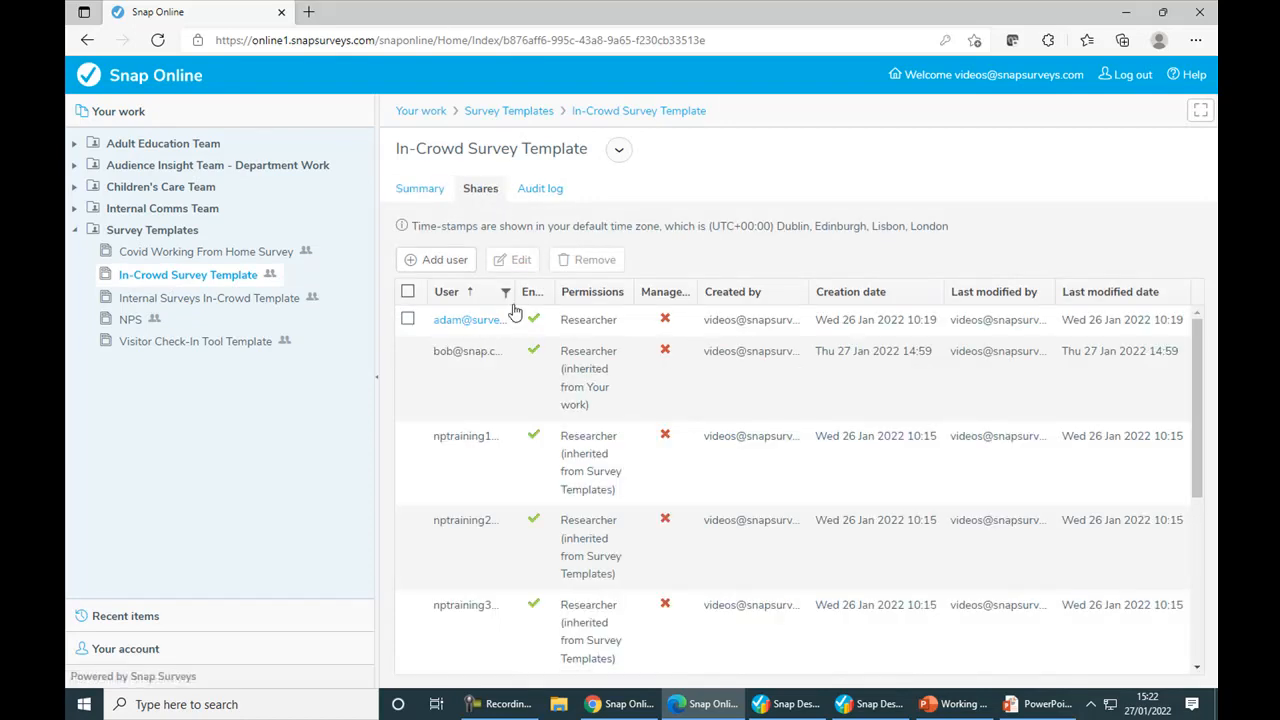
drag(514, 293, 592, 294)
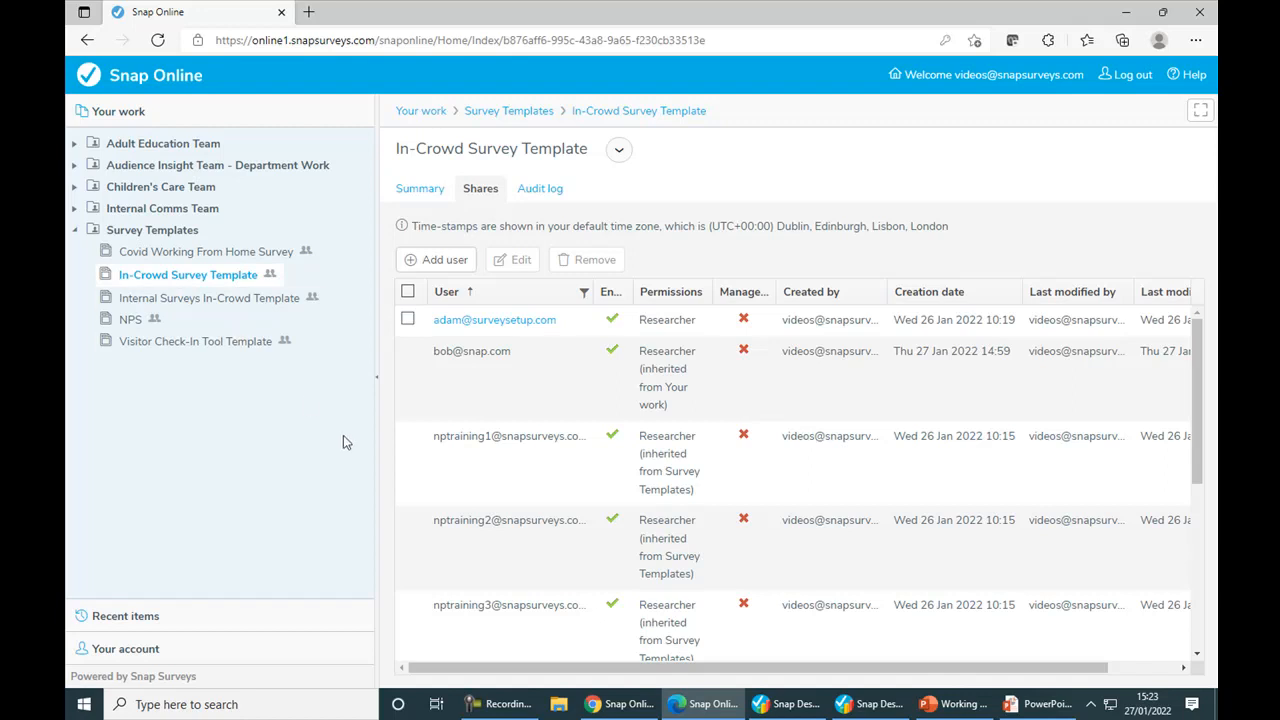
Step: Switch to Snap Desktop and log in to Snap Online's UK Datacentre with the saved training 1 account, entering its password
click(798, 714)
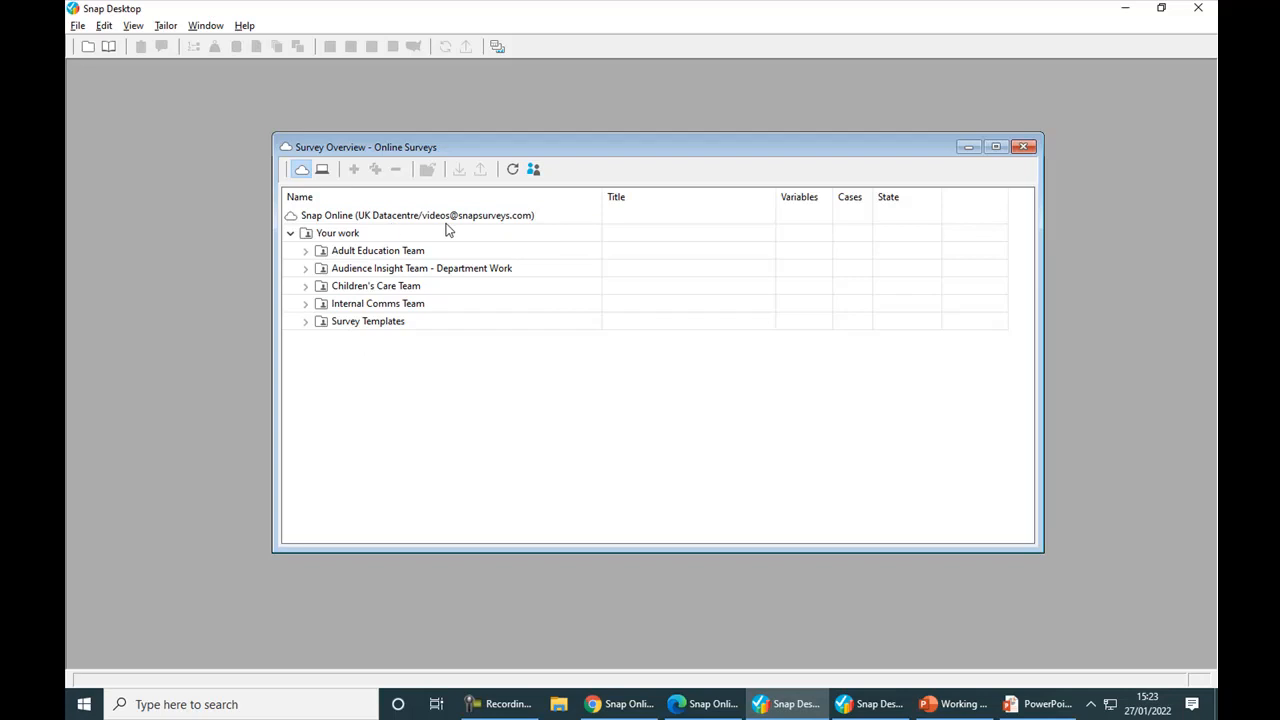
click(511, 171)
click(533, 170)
click(783, 296)
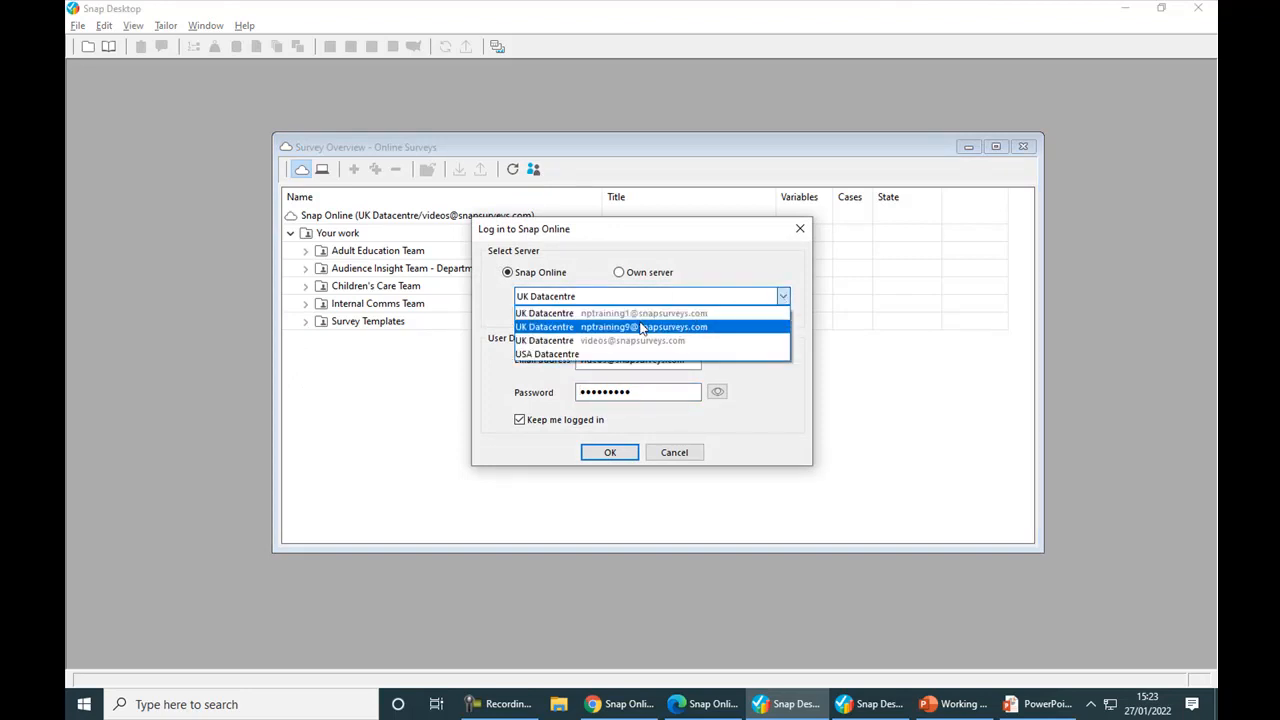
click(612, 316)
click(604, 391)
text(*******)
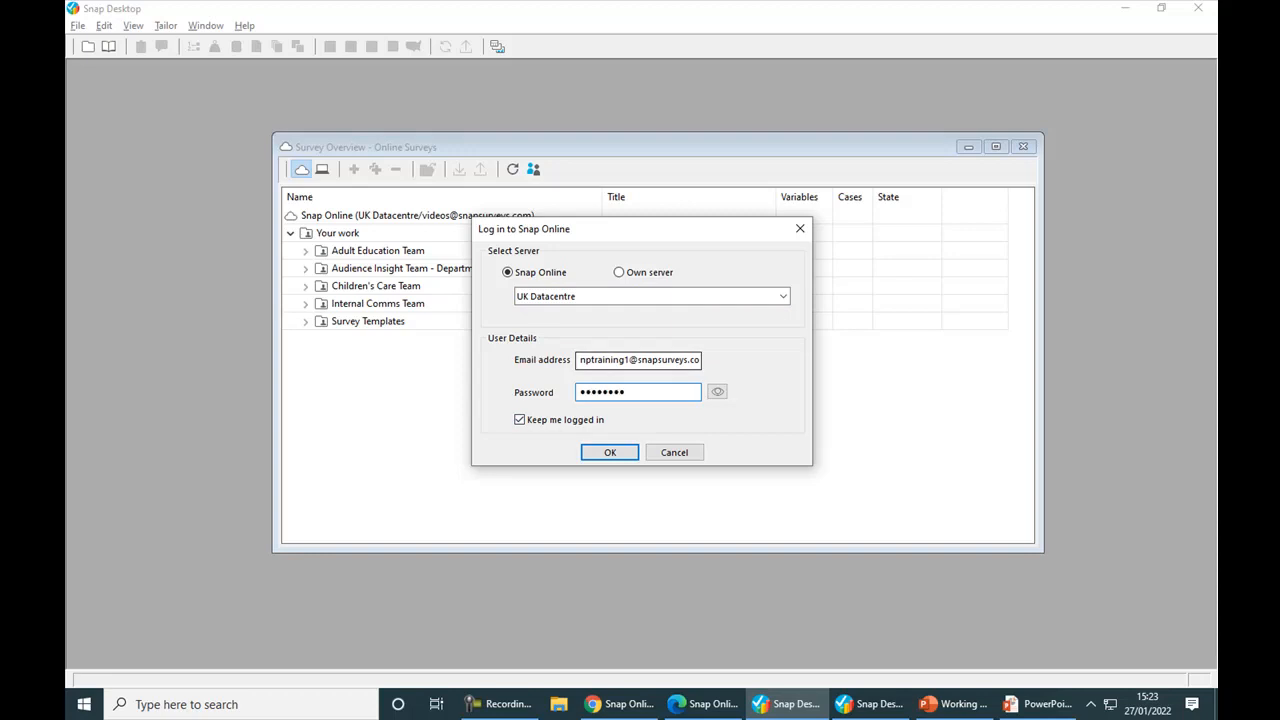
text(**)
click(600, 452)
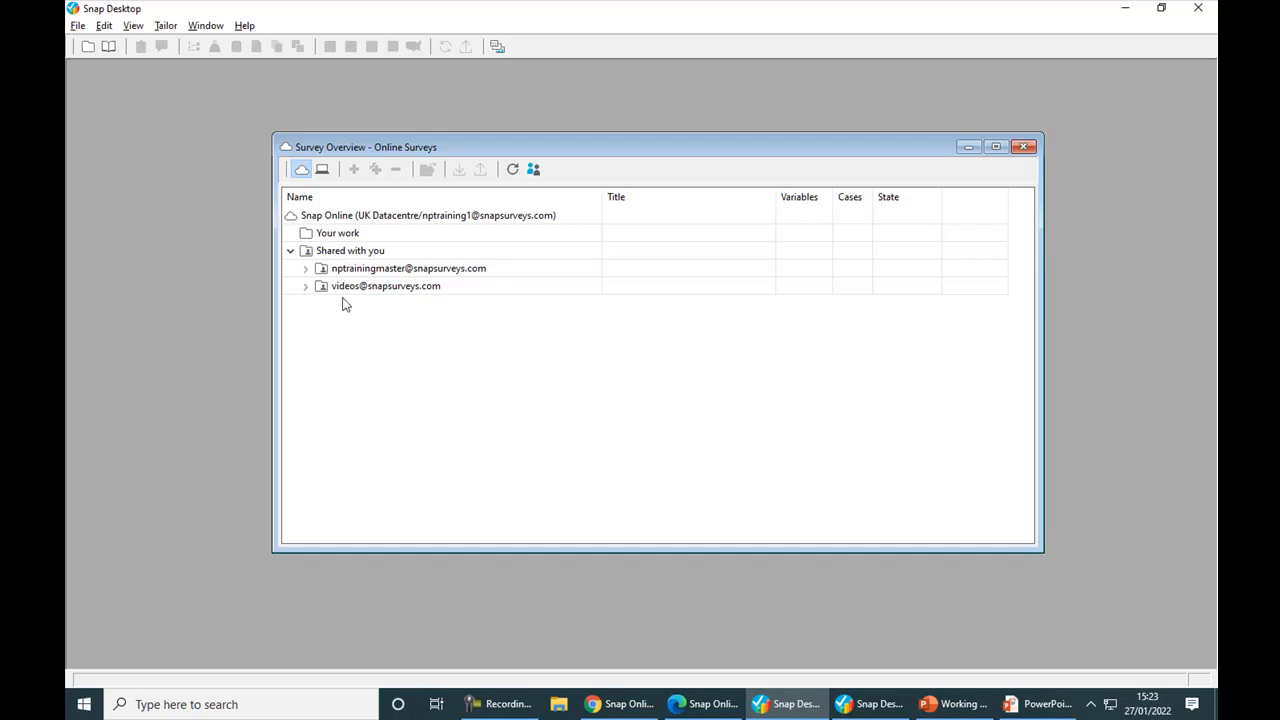
Step: Expand the videos account's shared folders down to Adult Education Team and Interviewers A to review the surveys available
click(305, 286)
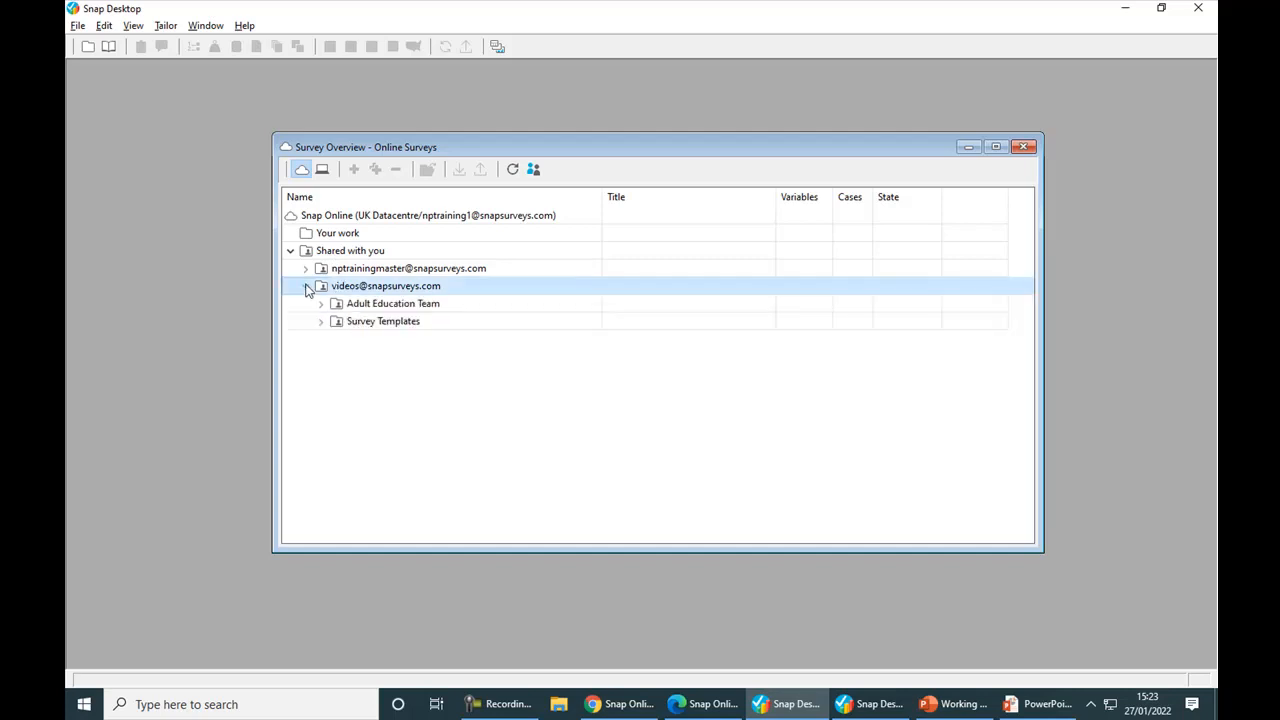
click(369, 306)
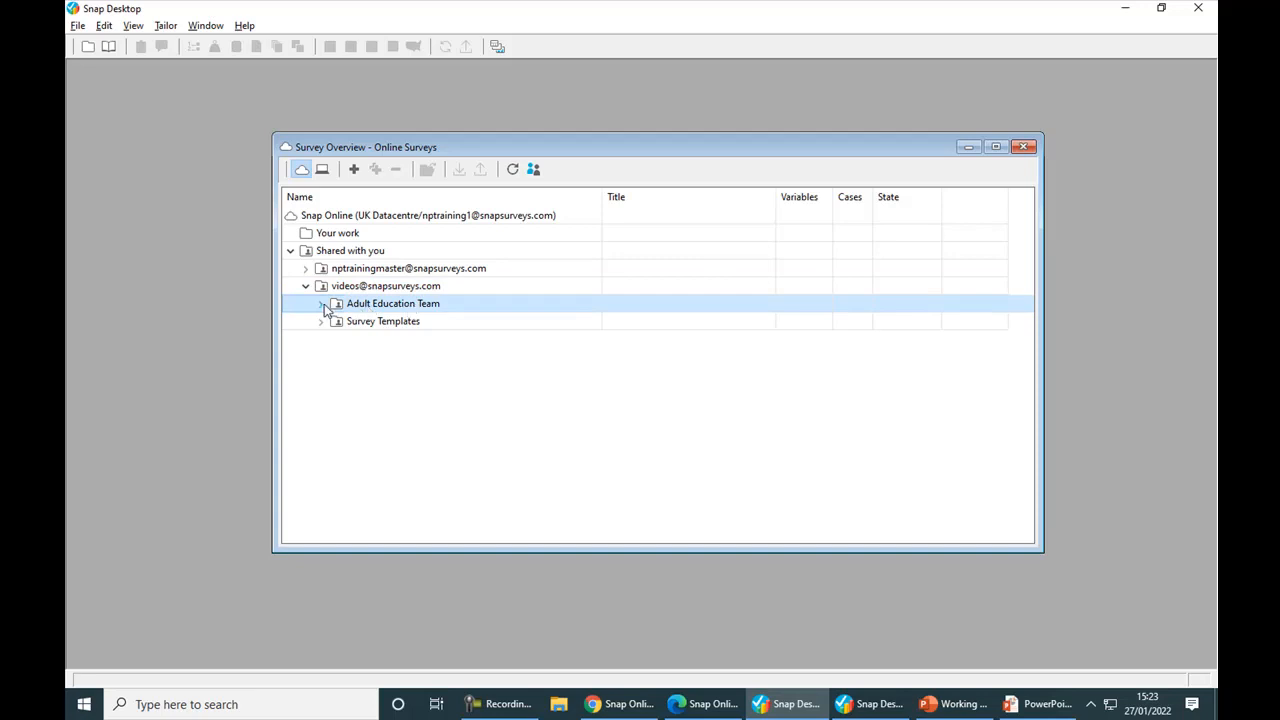
click(321, 304)
click(336, 322)
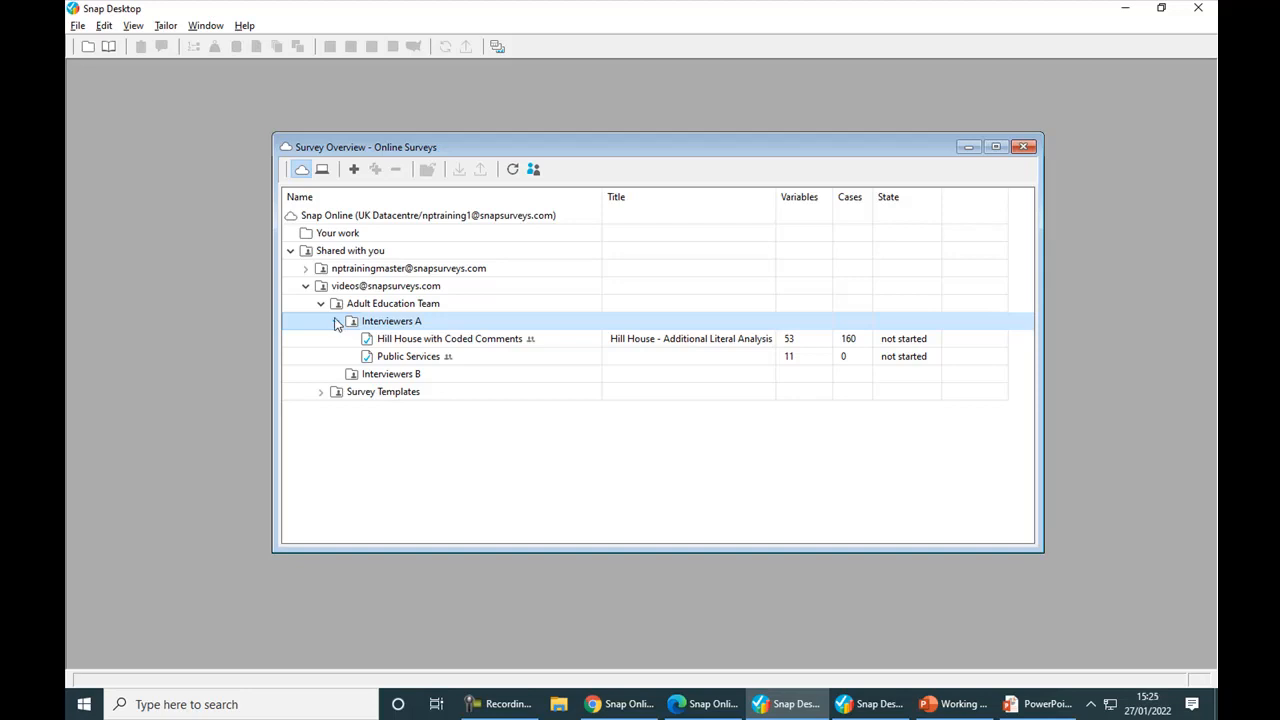
Step: Select the account's own Your work folder, and collapse and re-expand Shared with you to compare the two areas
click(333, 236)
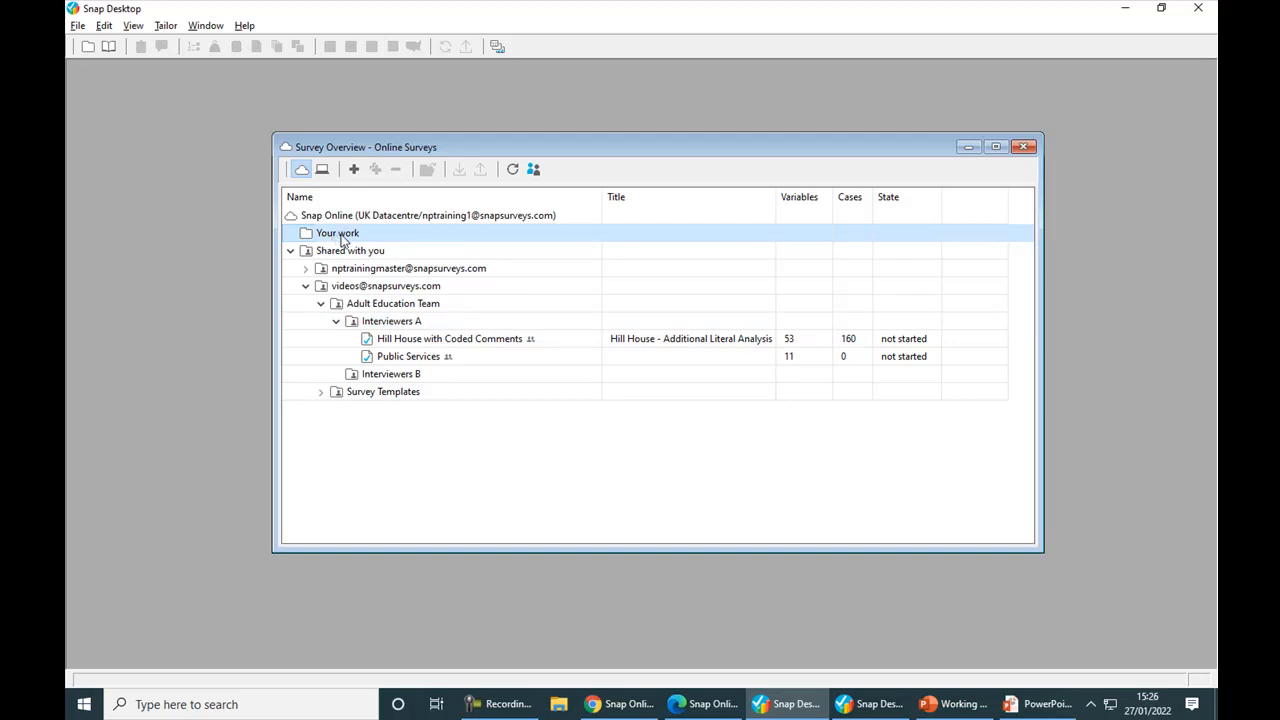
click(290, 253)
click(290, 253)
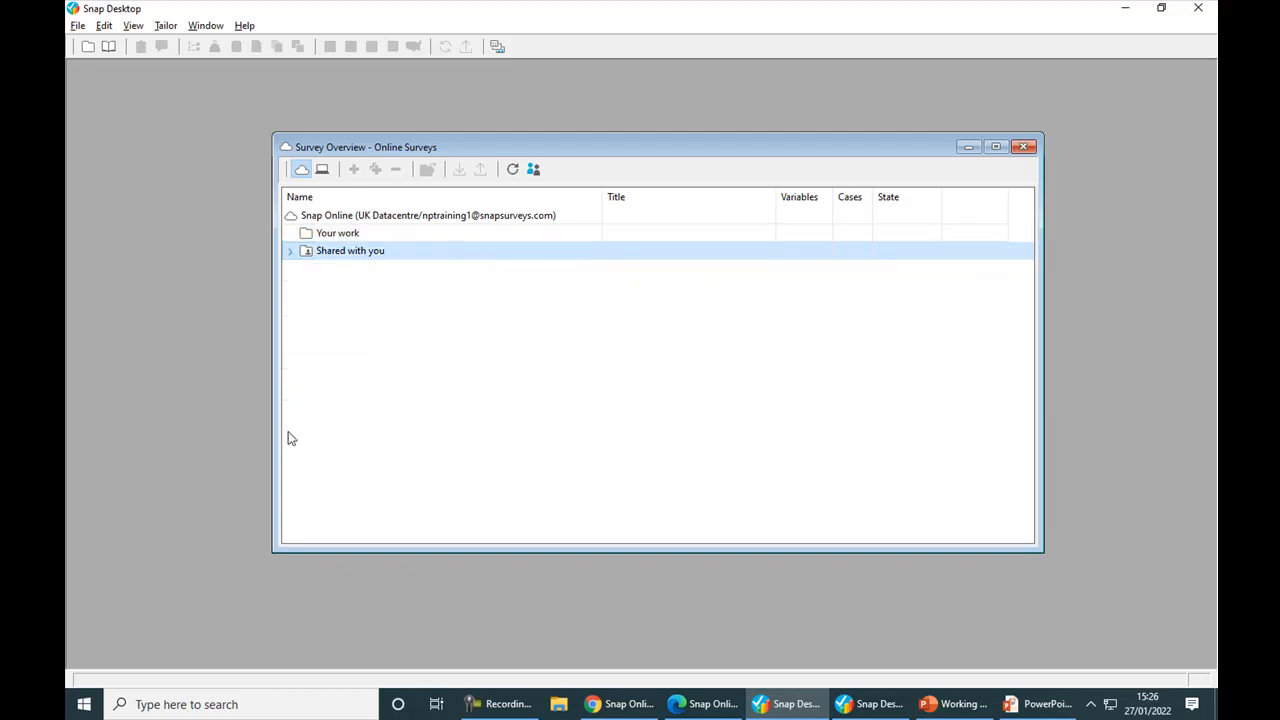
click(290, 252)
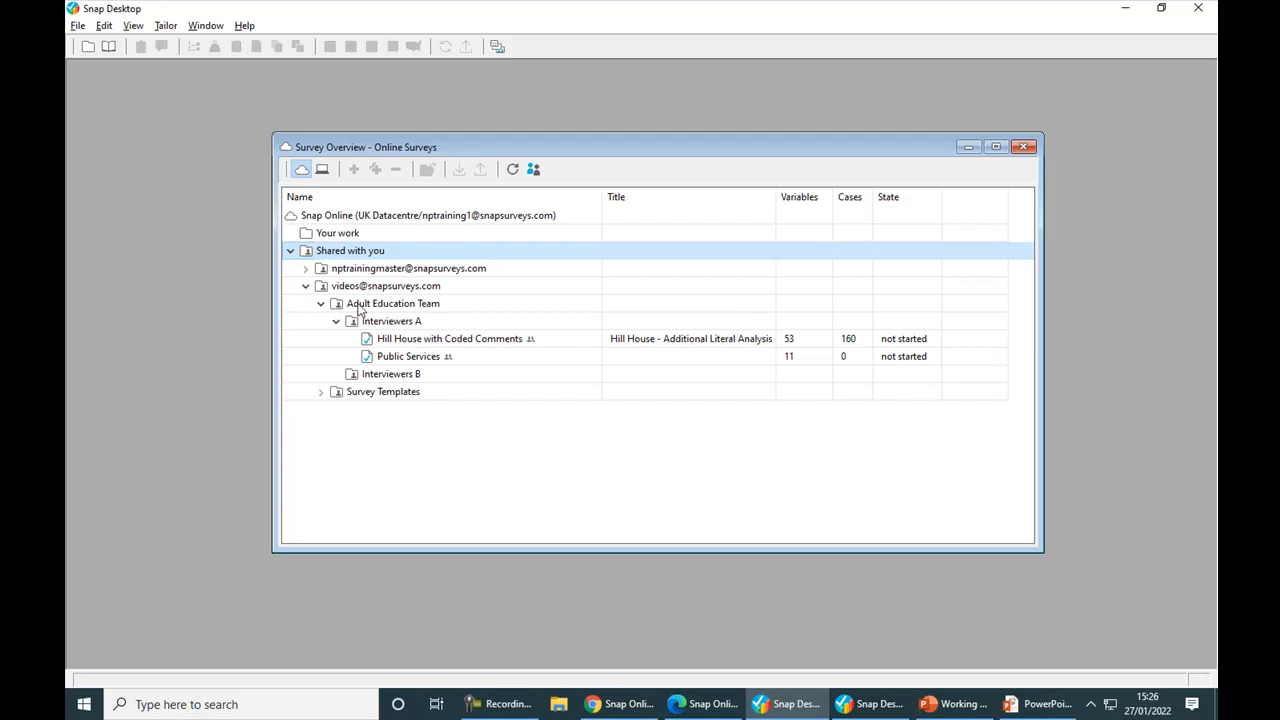
Step: Start a new survey in the Adult Education Team folder, select In-Crowd Survey Template from the user templates, and switch to the PowerPoint slide show
click(360, 306)
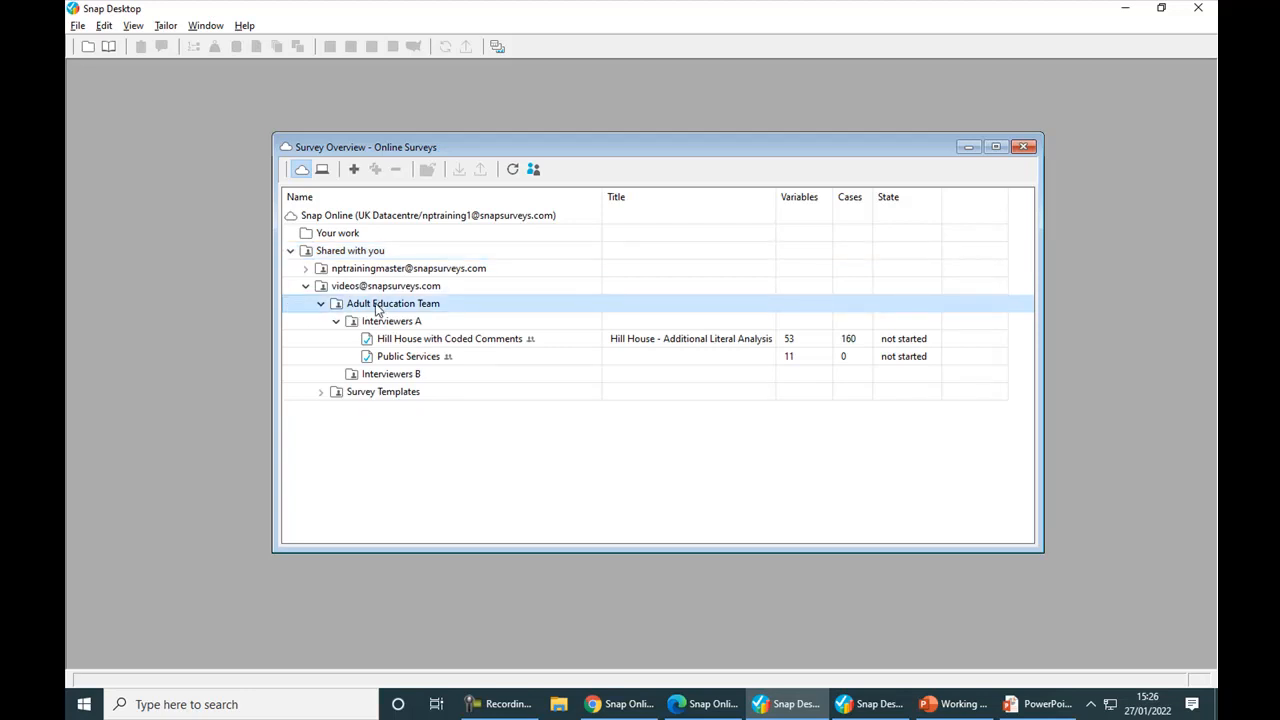
click(355, 170)
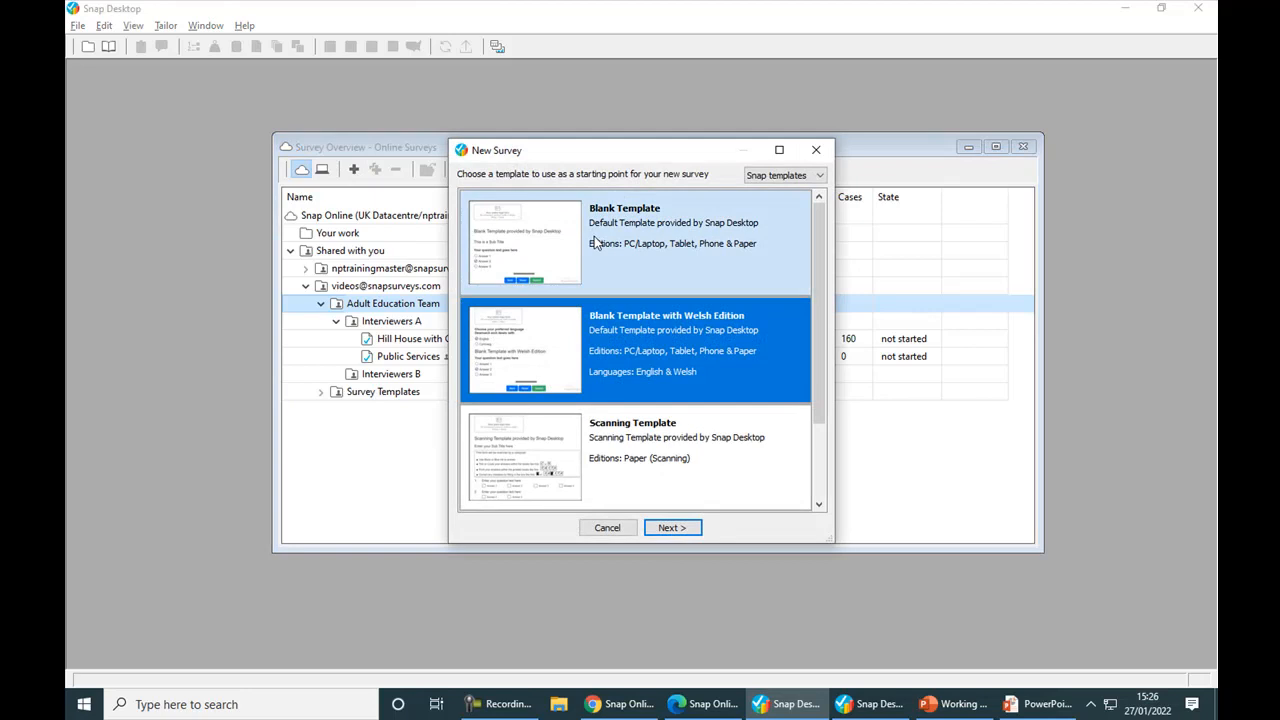
click(819, 177)
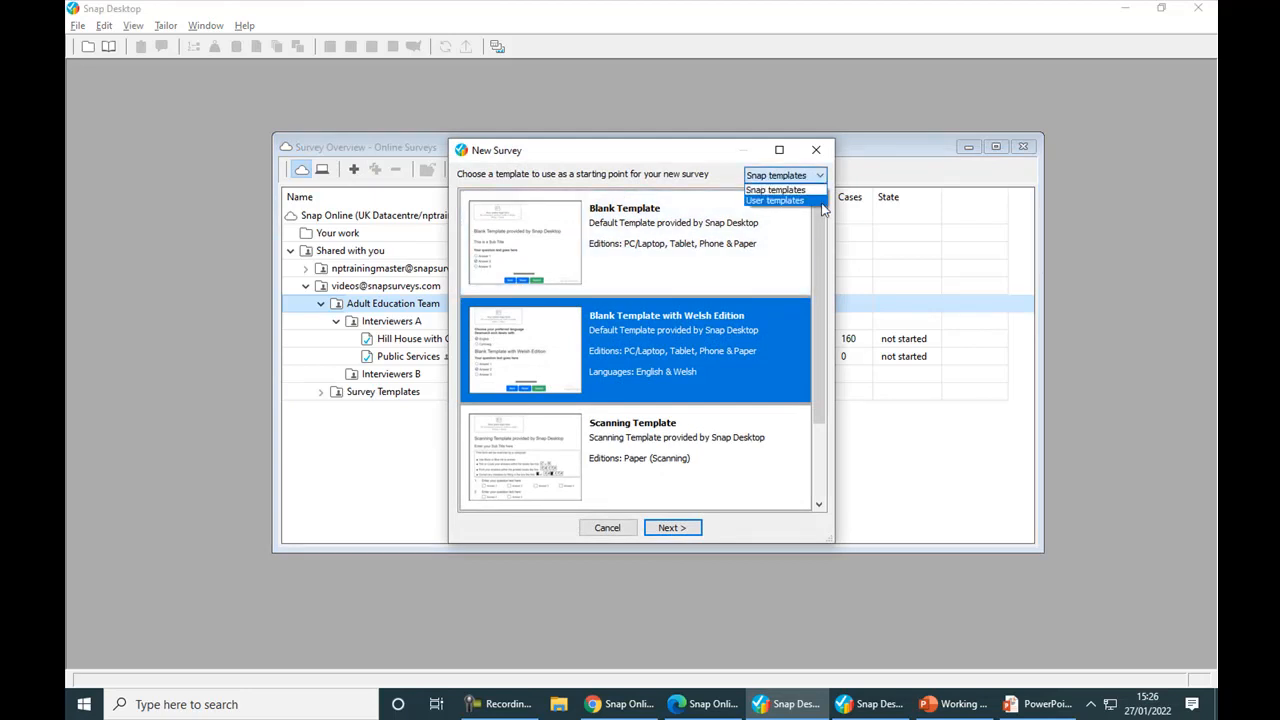
click(822, 200)
drag(821, 210, 822, 325)
click(655, 431)
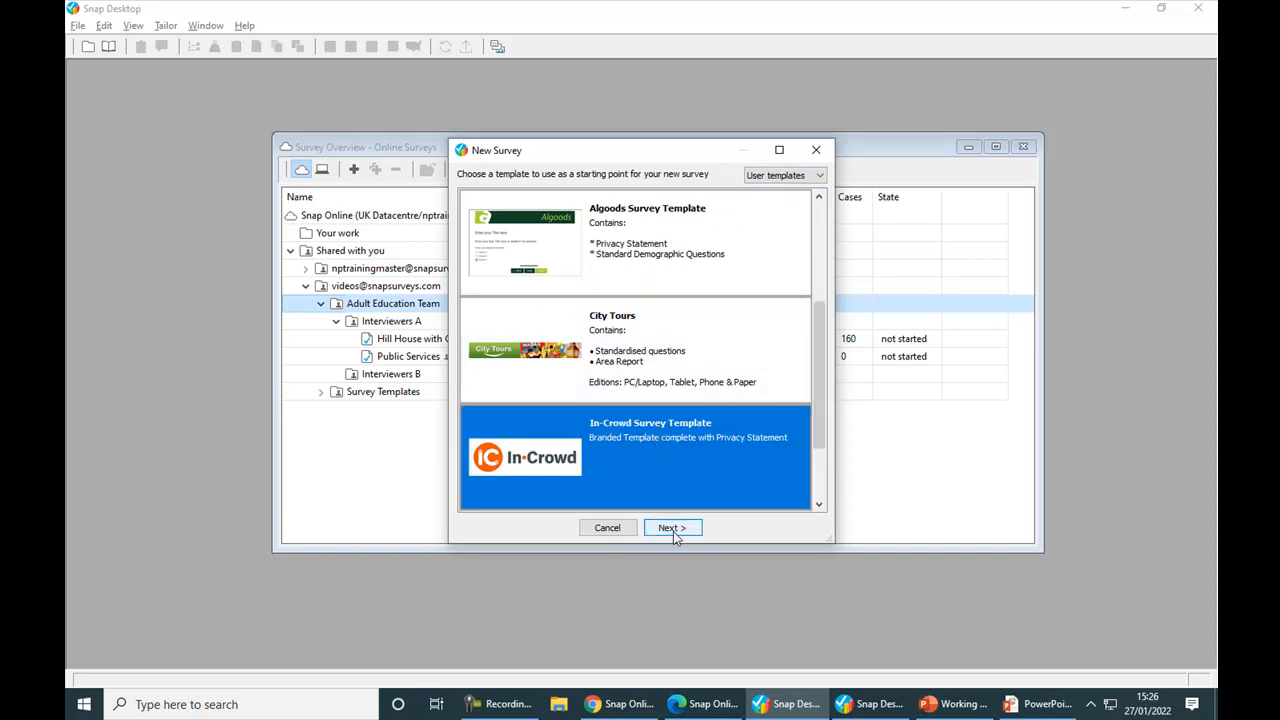
key(alt+Tab)
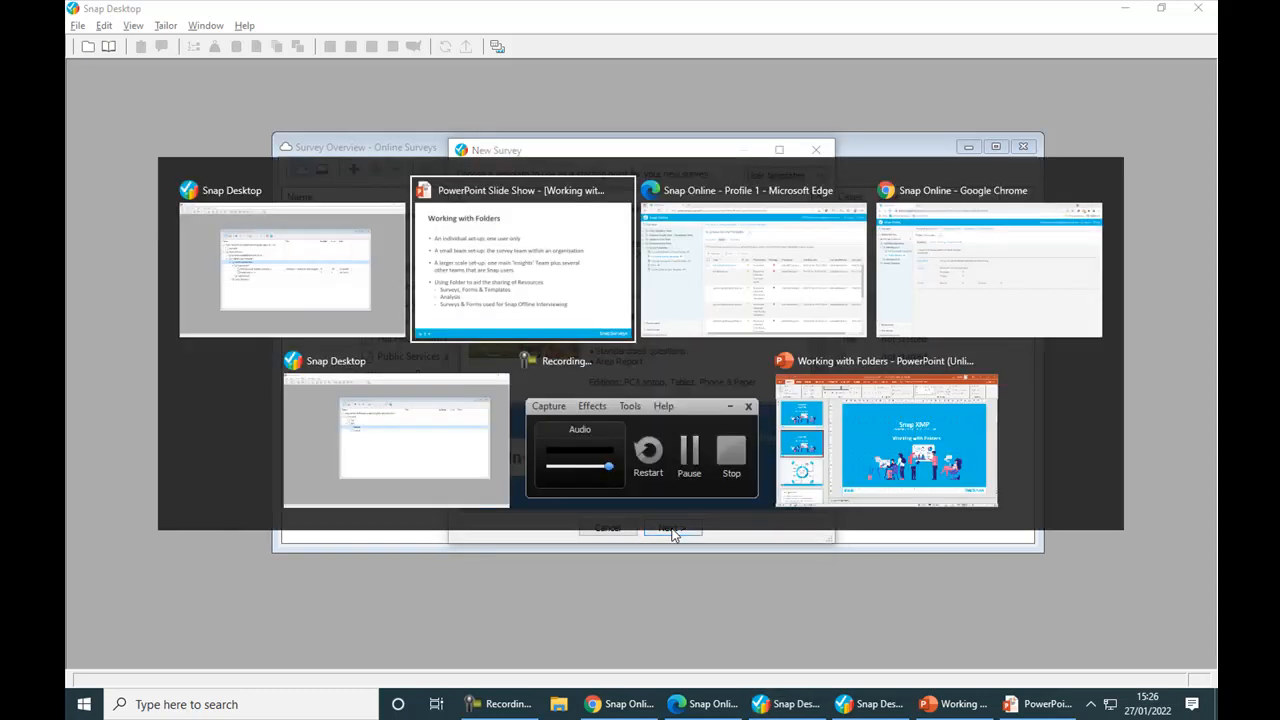